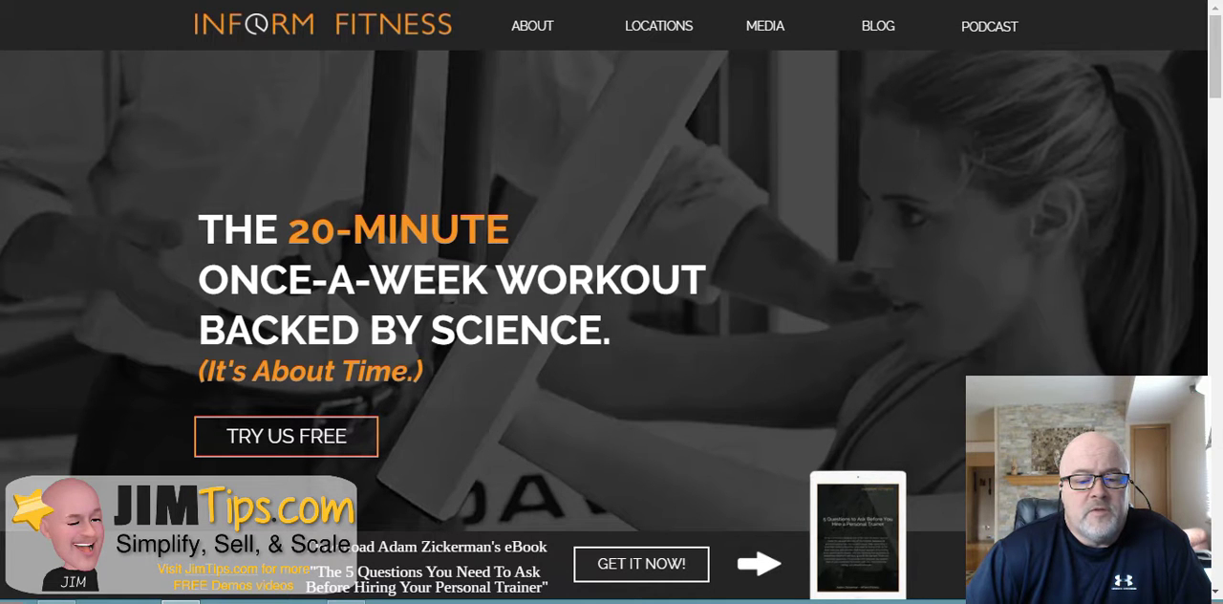
pyautogui.scroll(-1, 612, 287)
pyautogui.scroll(1, 611, 286)
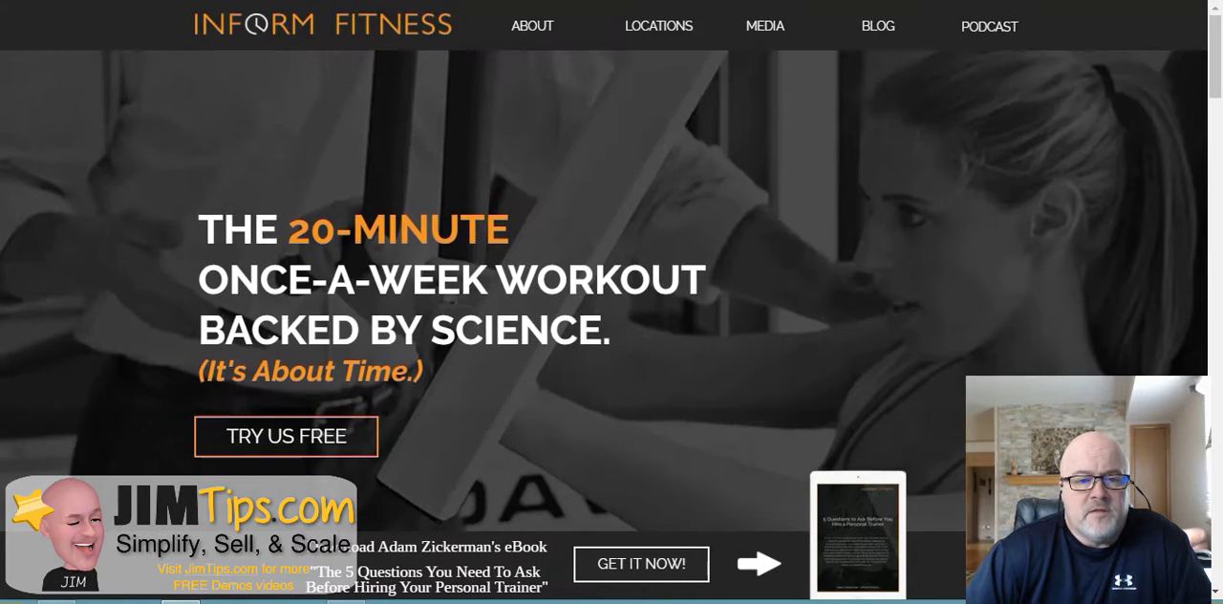
pyautogui.scroll(-2, 611, 287)
pyautogui.scroll(2, 612, 287)
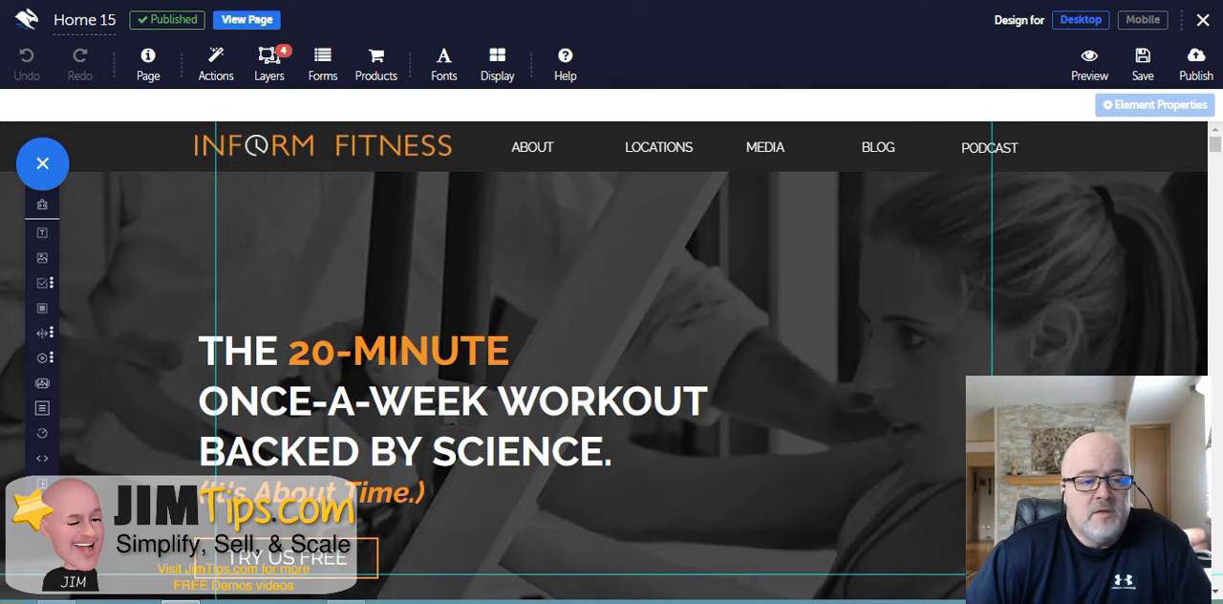
# - Open the page settings and view the favicon image by opening its URL in a new browser tab
pyautogui.click(148, 65)
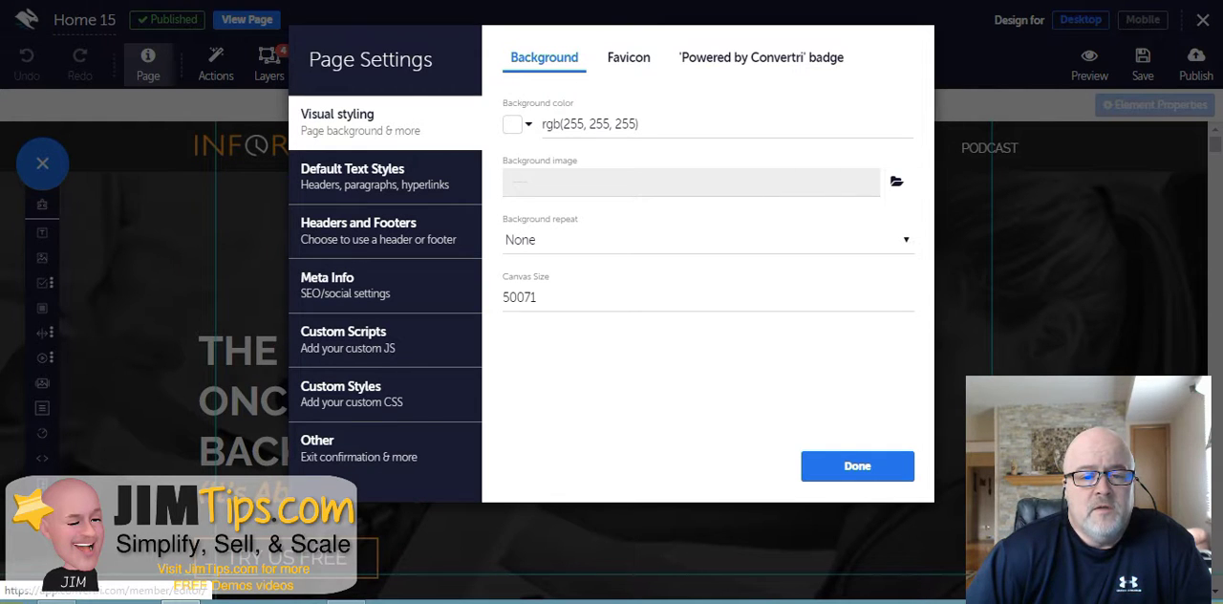
pyautogui.click(629, 57)
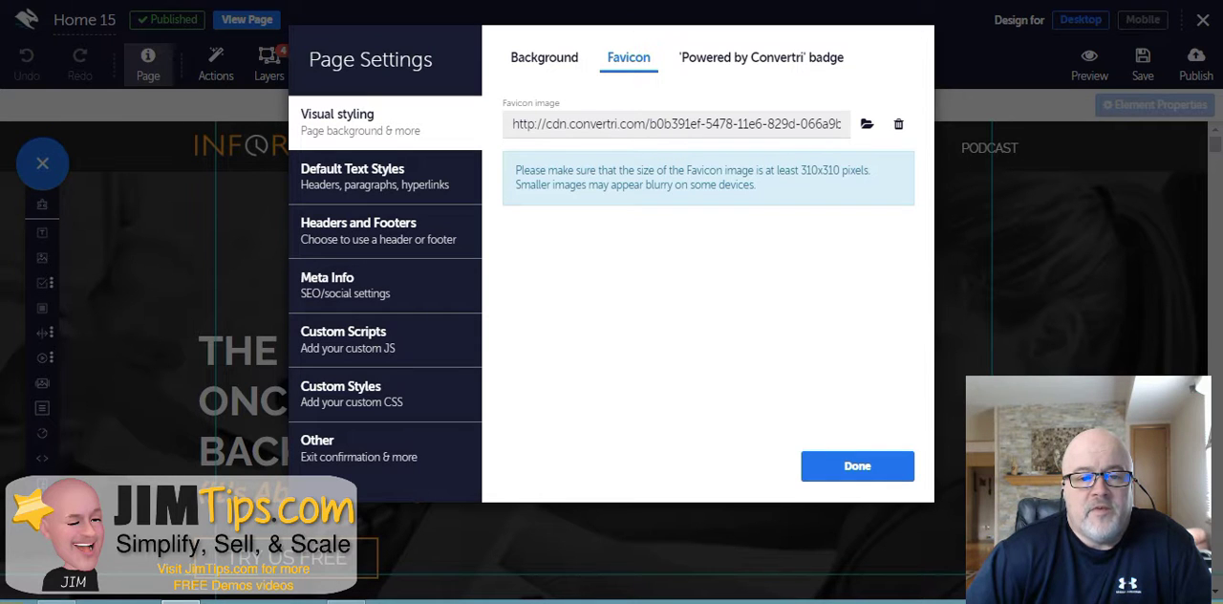
pyautogui.tripleClick(633, 125)
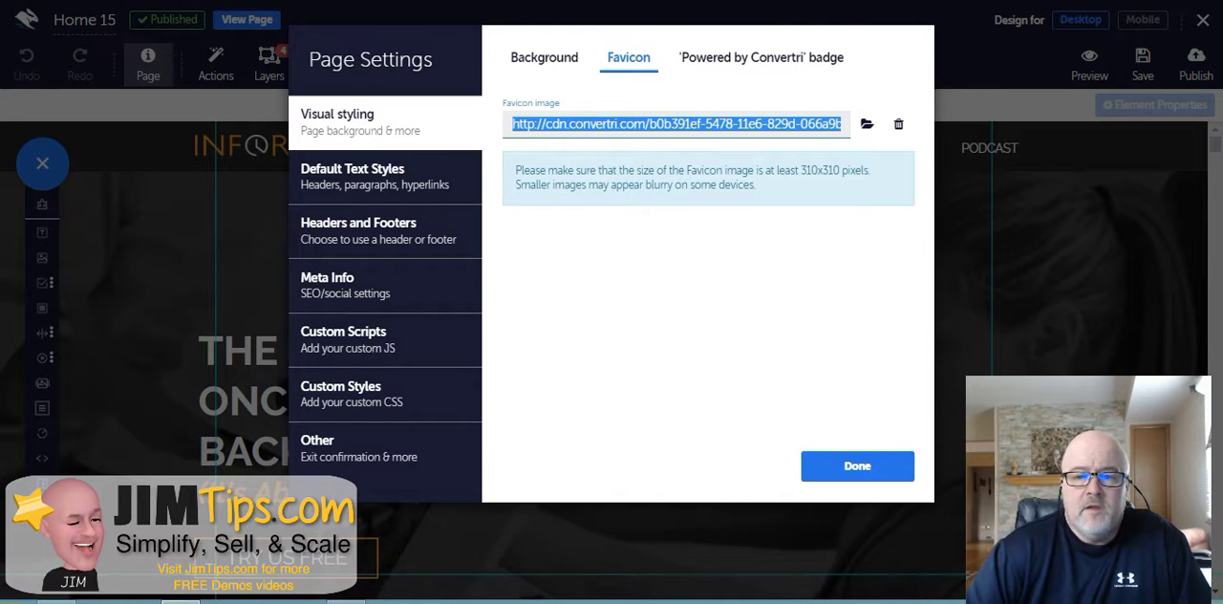
pyautogui.hotkey('ctrl', 'c')
pyautogui.hotkey('ctrl', 't')
pyautogui.hotkey('ctrl', 'v')
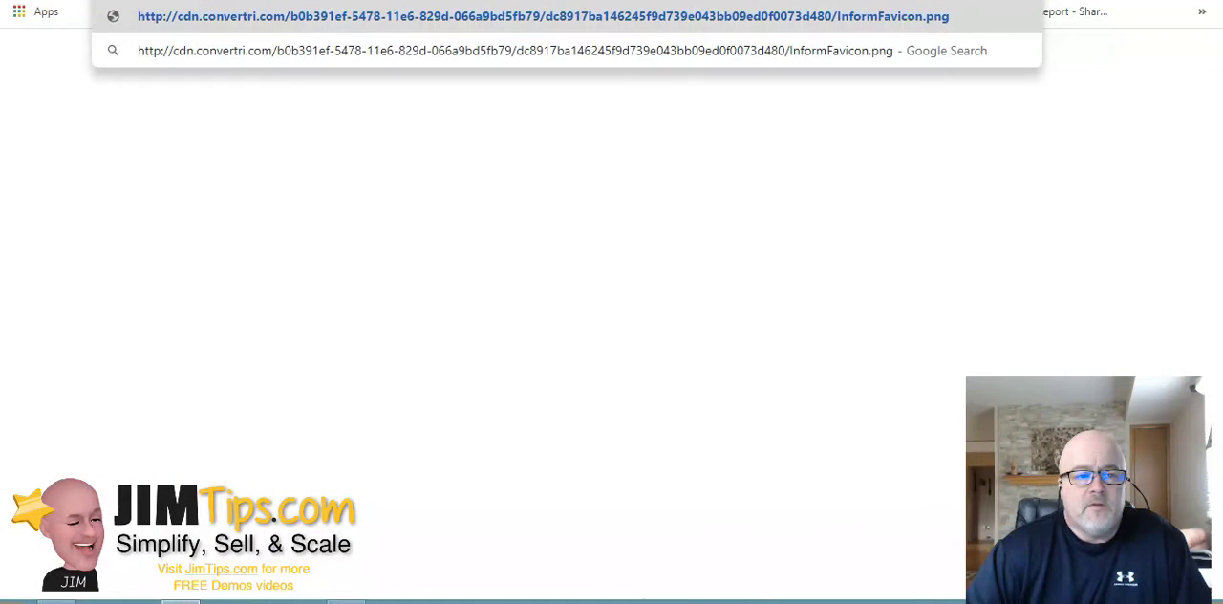
pyautogui.press('Return')
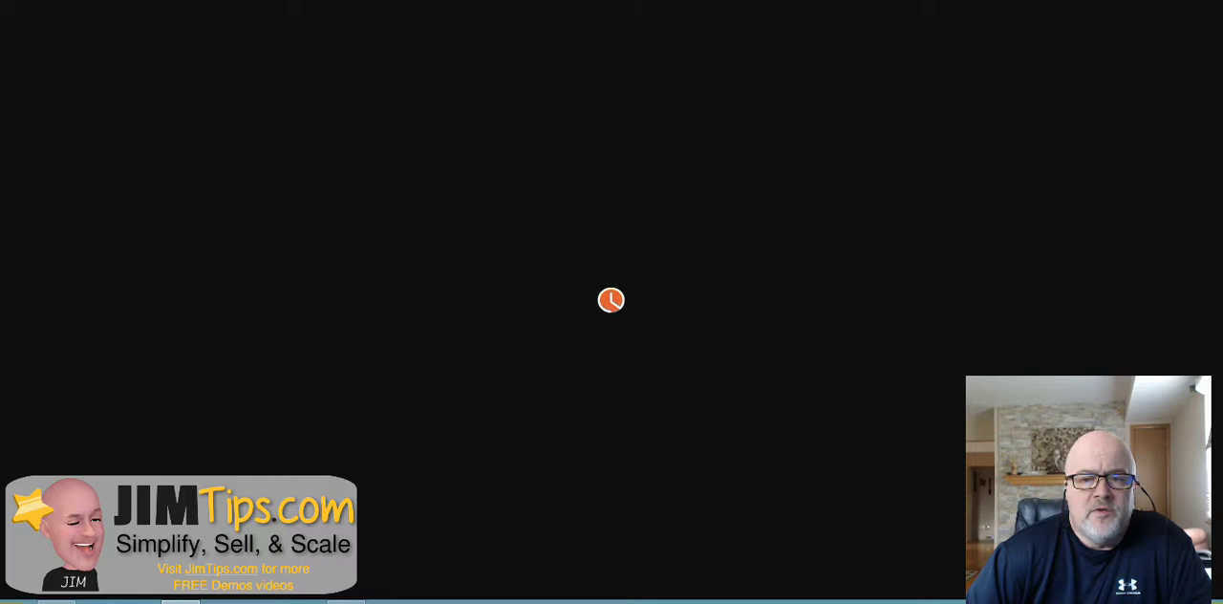
pyautogui.moveTo(1098, 0); pyautogui.dragTo(1027, 66)
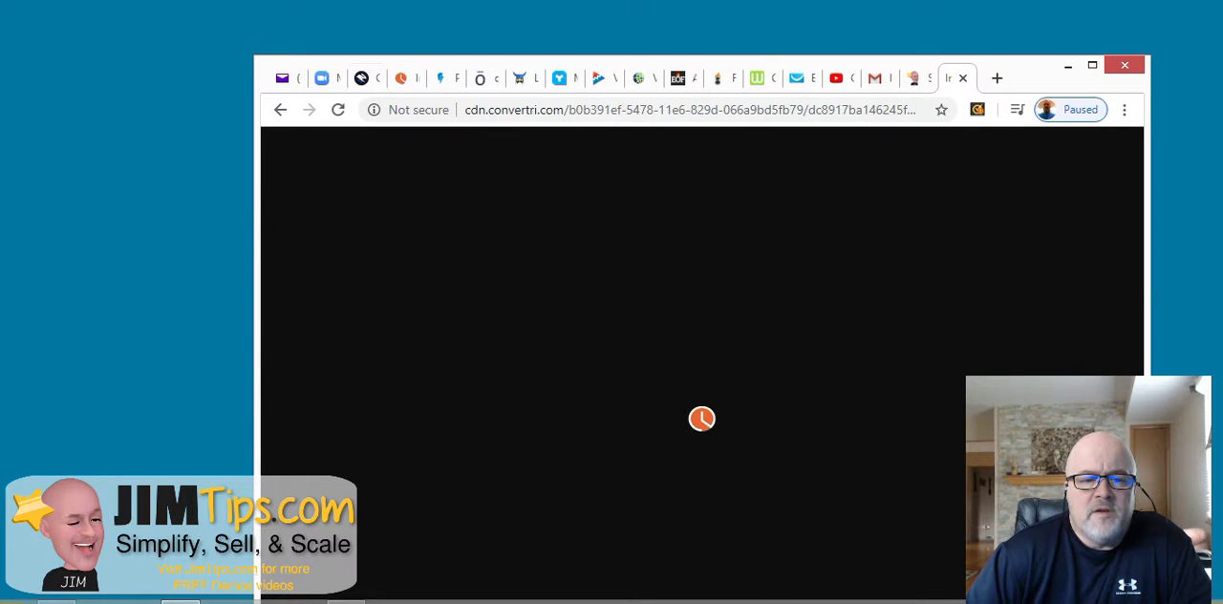
pyautogui.press('F11')
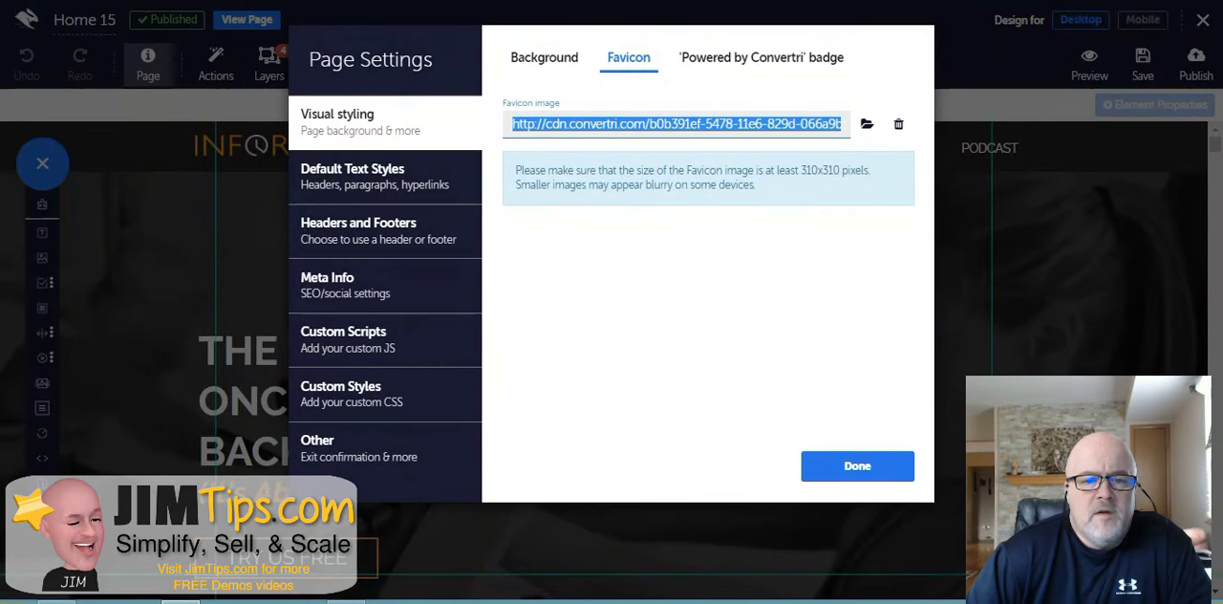
# - Review the badge setting and the default paragraph text styles, including font weight and mobile font scaling options
pyautogui.click(761, 57)
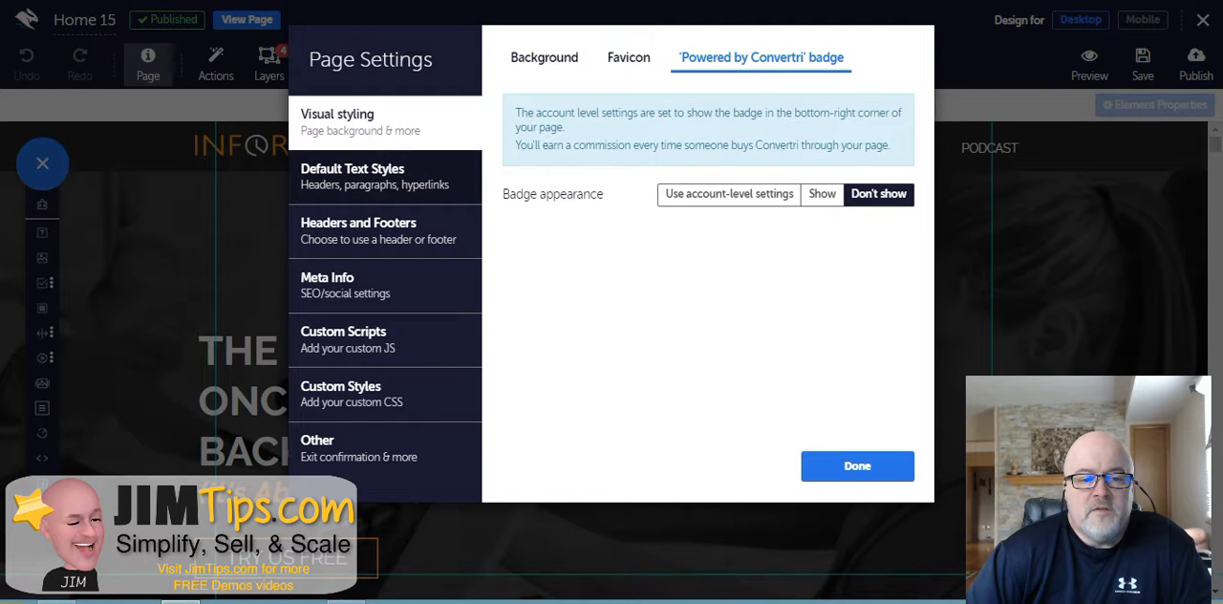
pyautogui.click(374, 176)
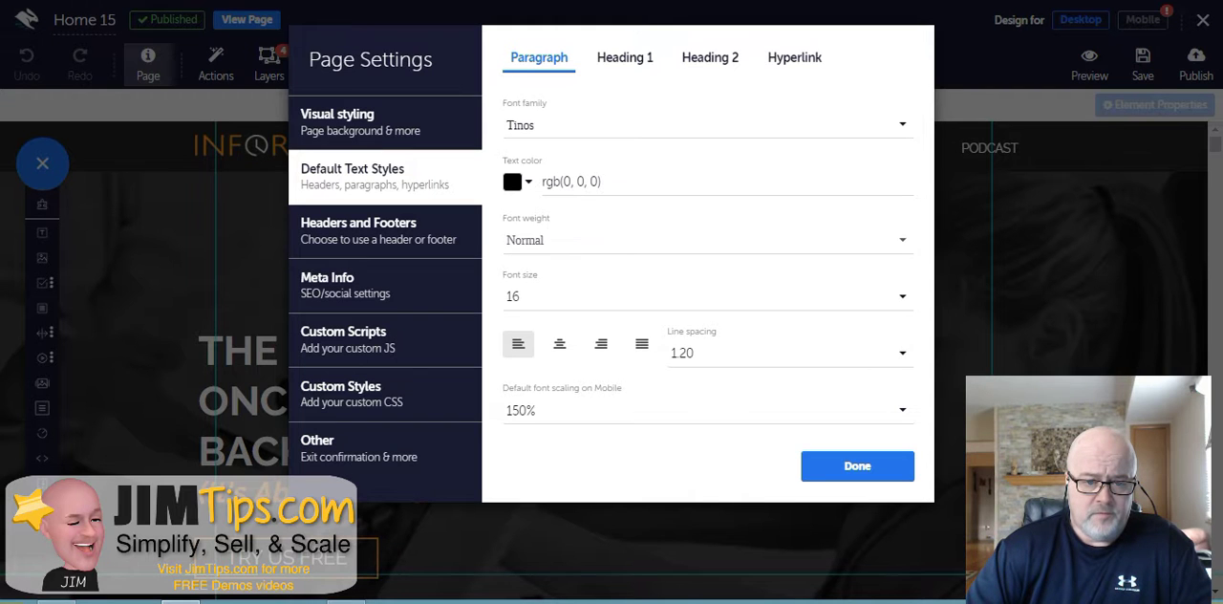
pyautogui.click(707, 240)
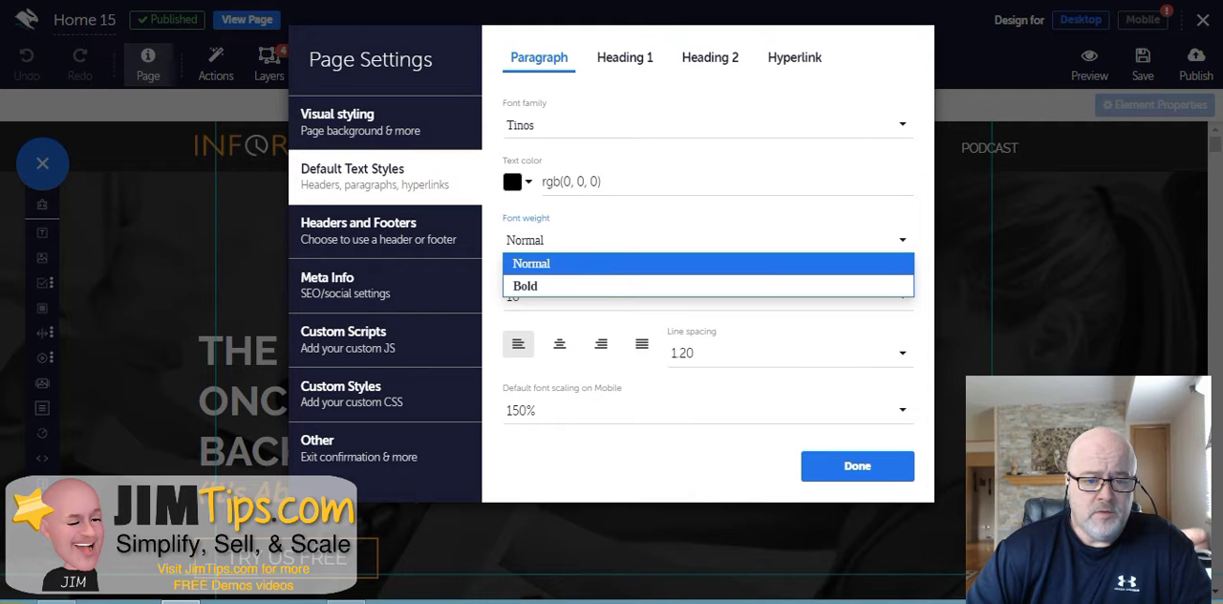
pyautogui.press('Escape')
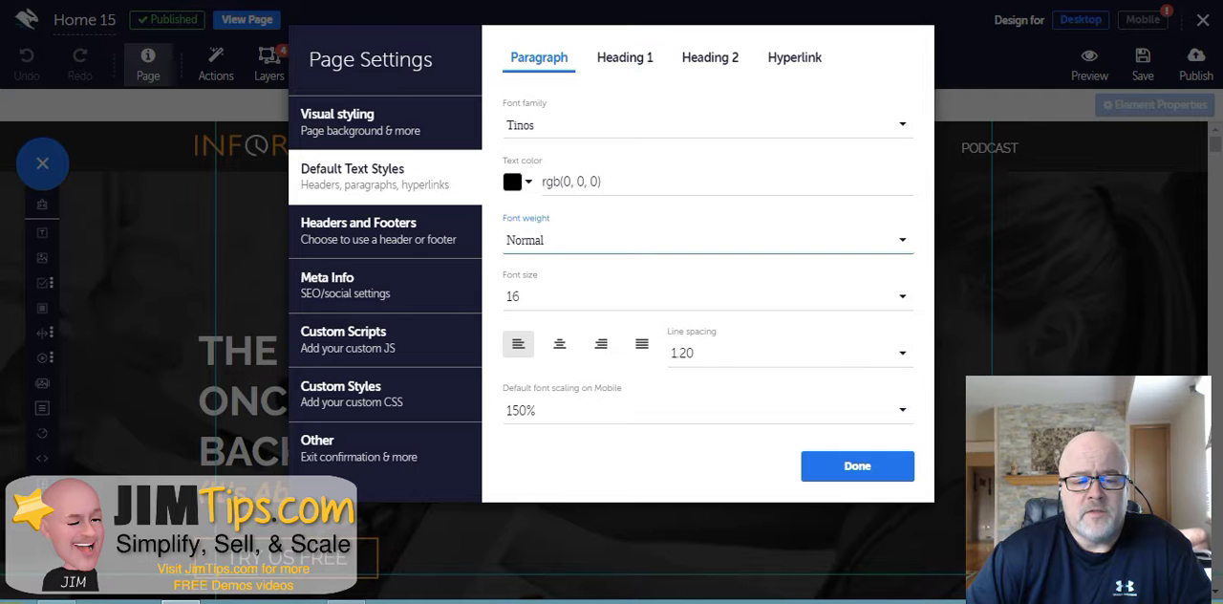
pyautogui.click(707, 410)
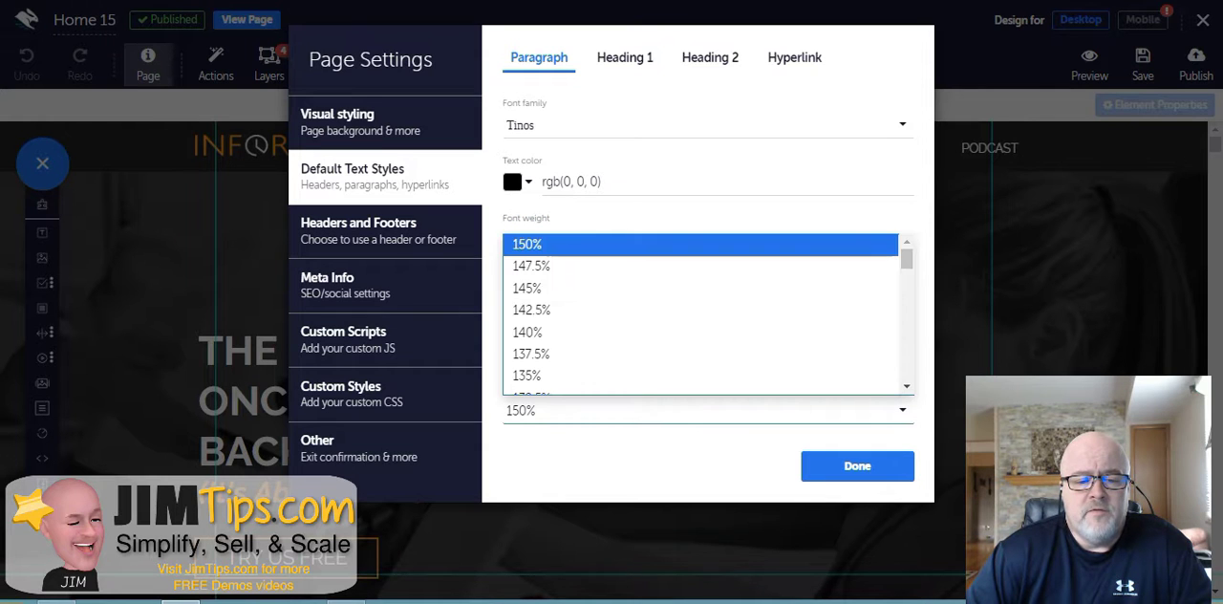
pyautogui.scroll(-3, 697, 306)
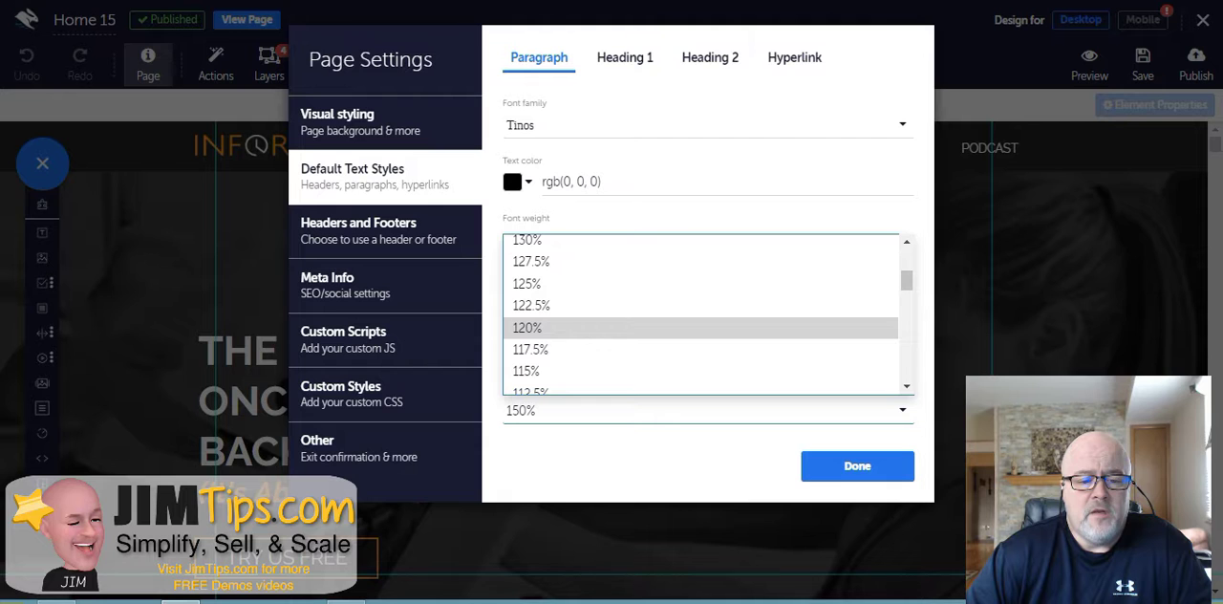
pyautogui.click(673, 451)
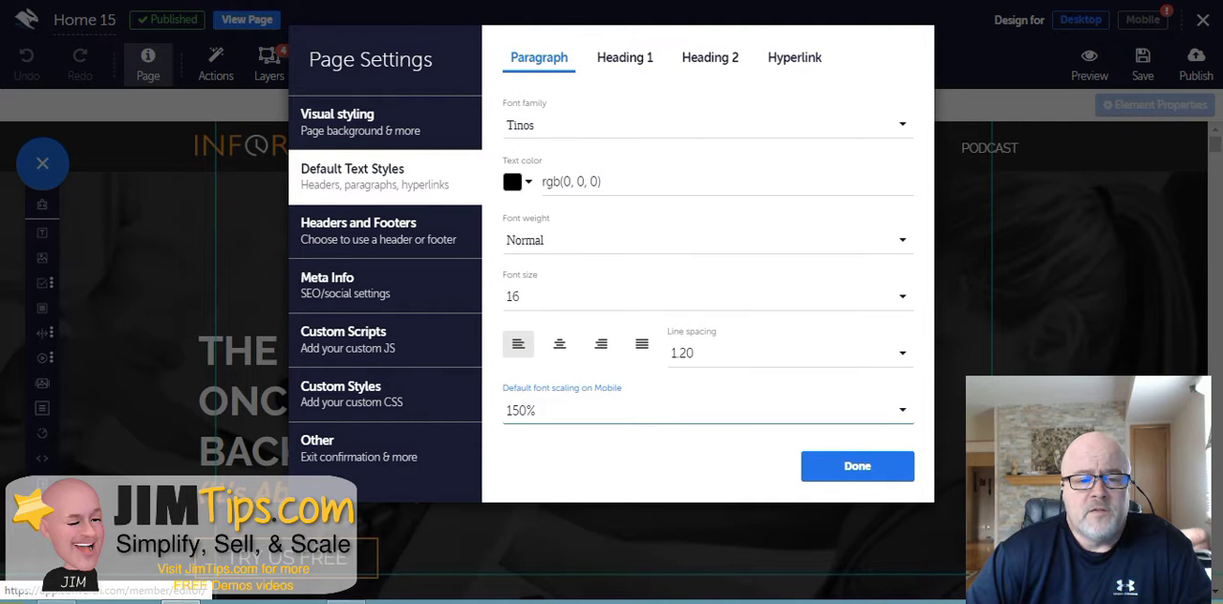
# - Look through the Heading 1, Heading 2 and Hyperlink default styles and the headers and footers options
pyautogui.click(625, 58)
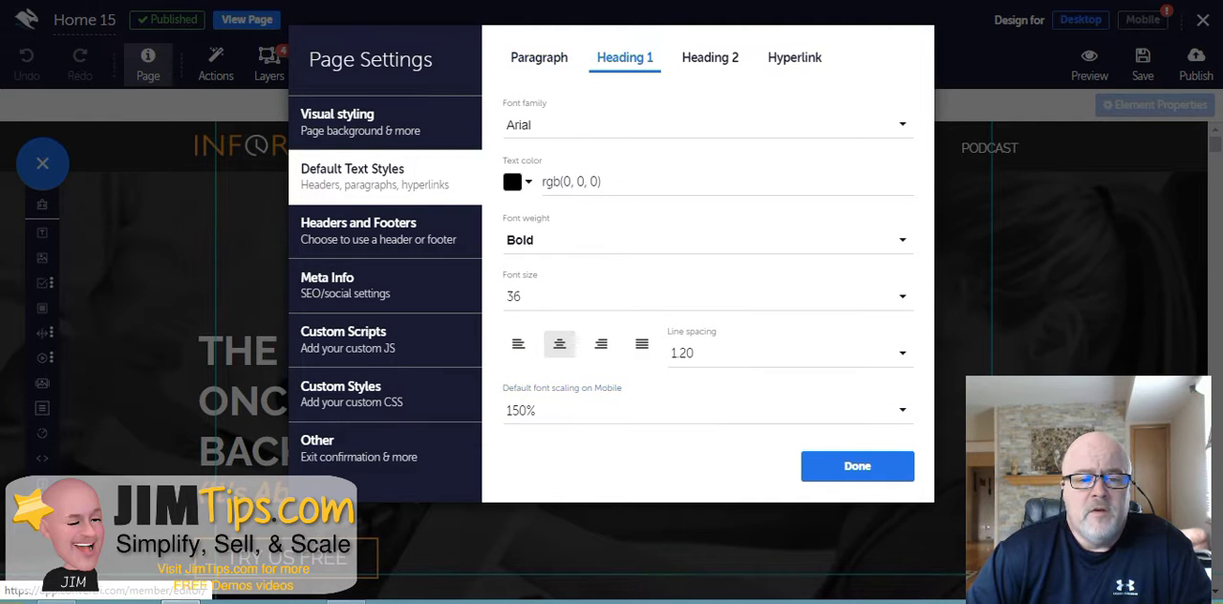
pyautogui.click(710, 57)
pyautogui.click(794, 58)
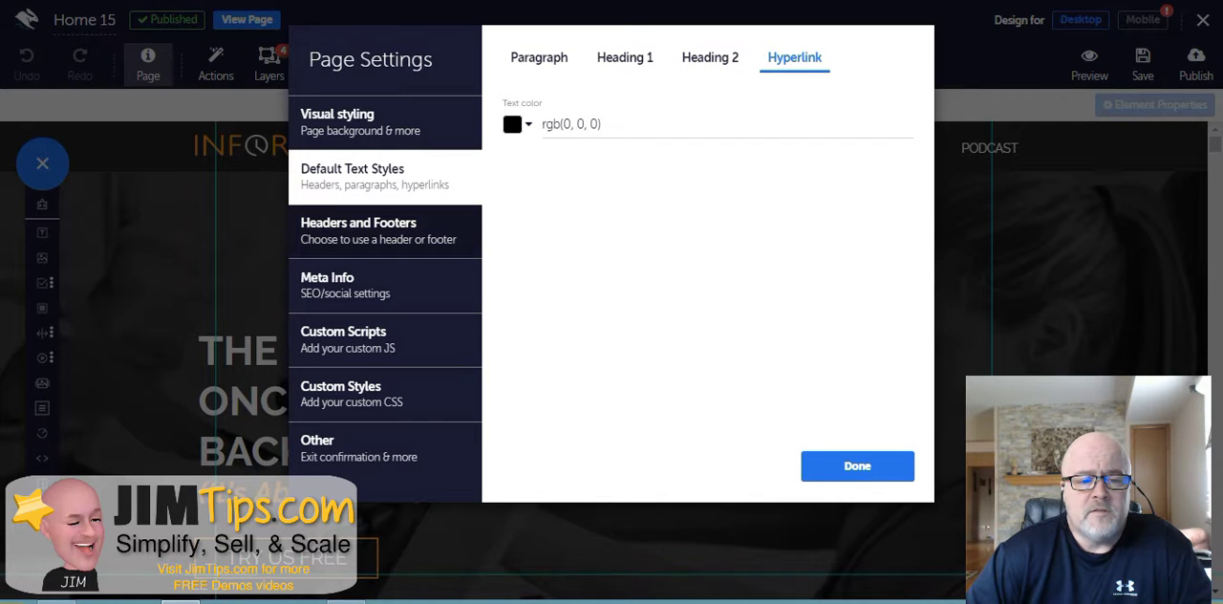
pyautogui.click(385, 231)
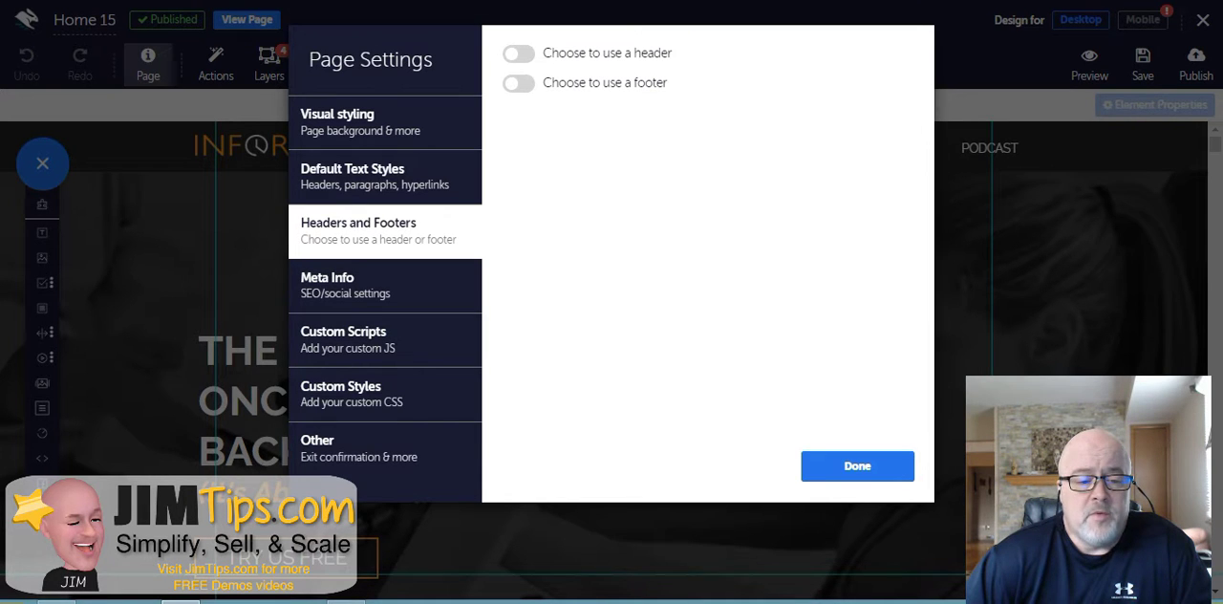
# - Examine the page's SEO meta information: page title, enlarged description box and the page keywords field
pyautogui.click(385, 286)
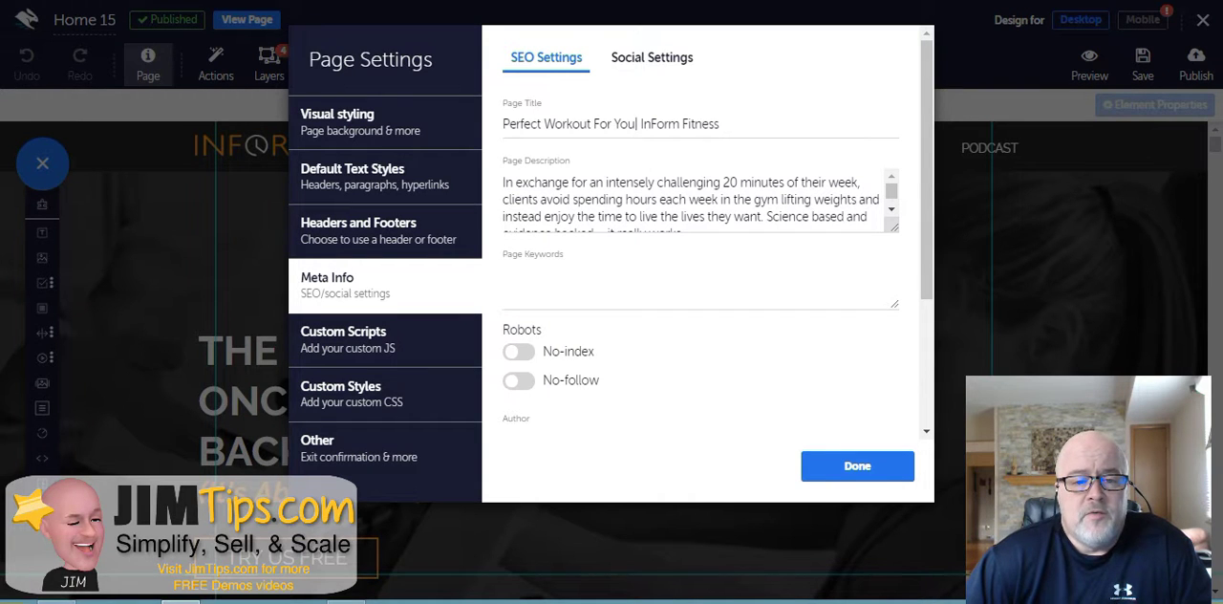
pyautogui.scroll(-1, 707, 277)
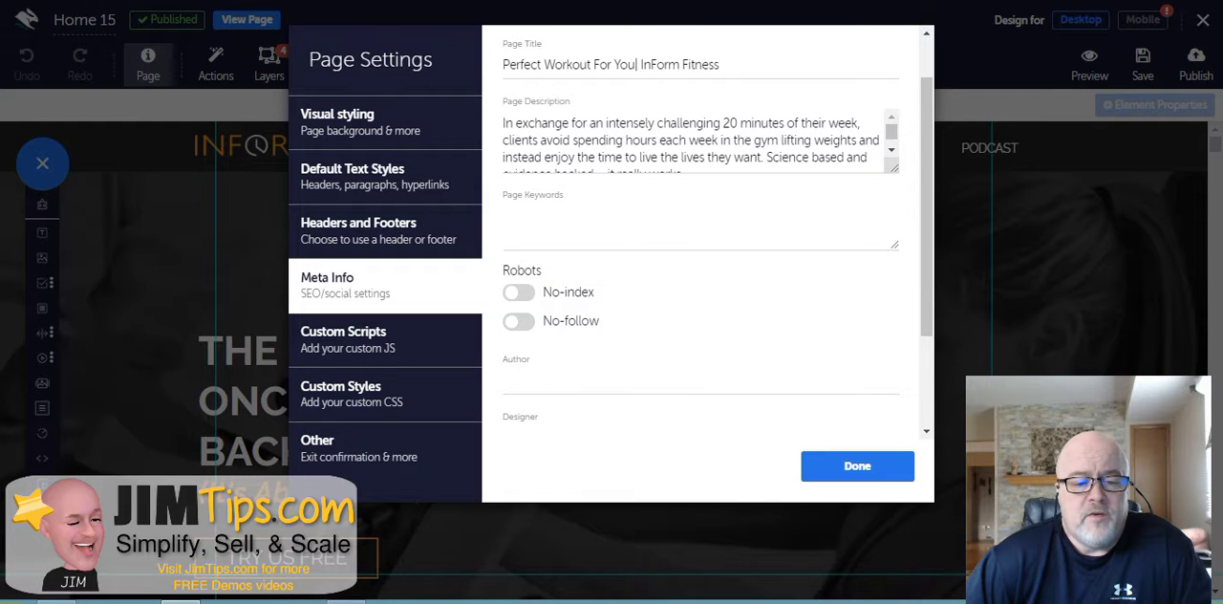
pyautogui.scroll(1, 707, 277)
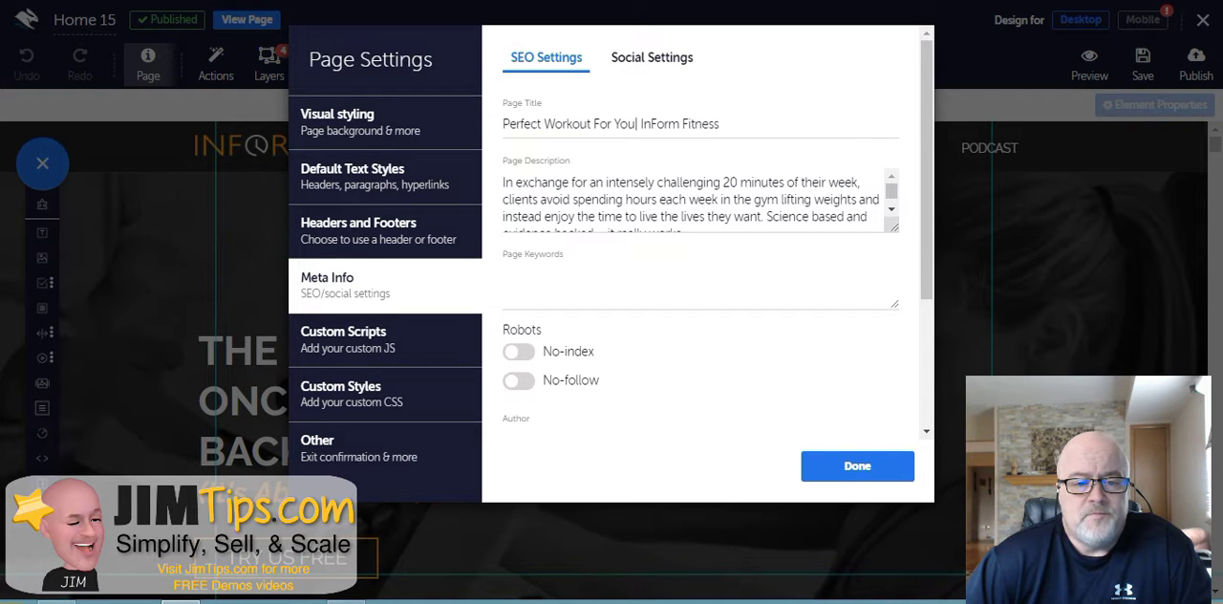
pyautogui.moveTo(894, 229)
pyautogui.mouseDown()
pyautogui.moveTo(893, 263)
pyautogui.moveTo(891, 248)
pyautogui.mouseUp()
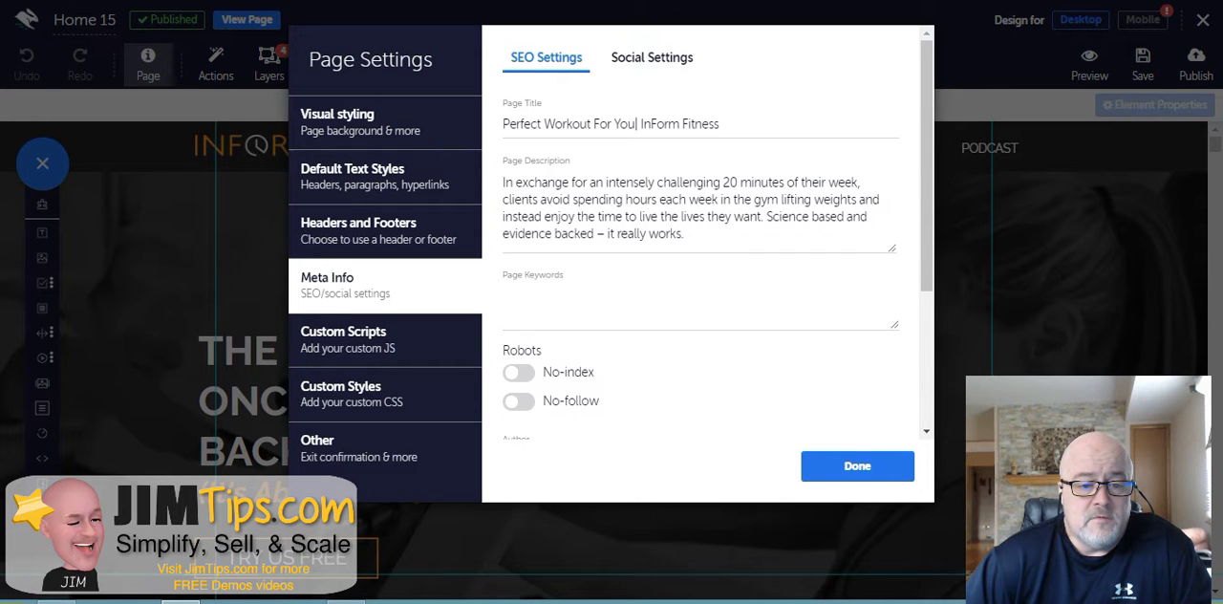
pyautogui.click(507, 298)
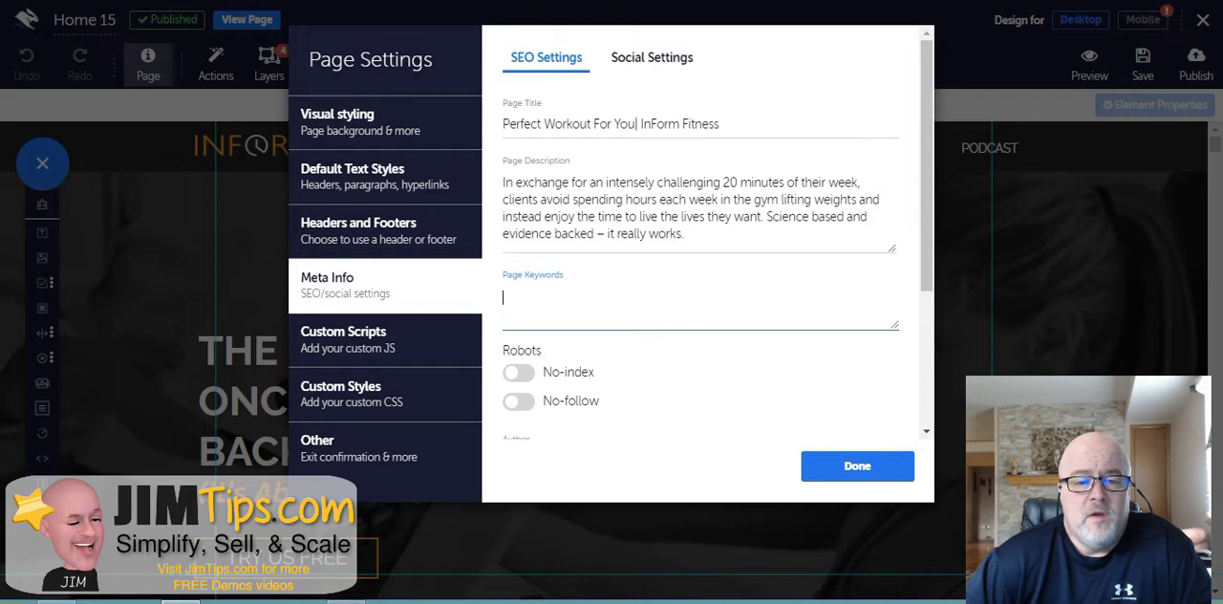
# - View the social settings and open the social media image URL in a browser tab
pyautogui.click(651, 58)
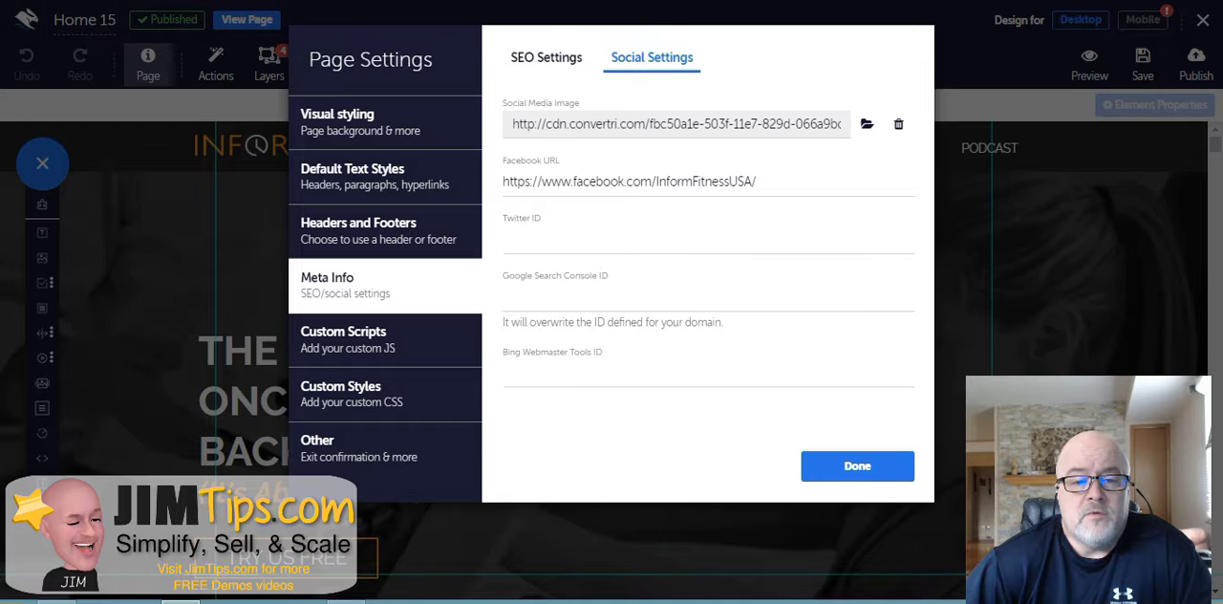
pyautogui.tripleClick(593, 124)
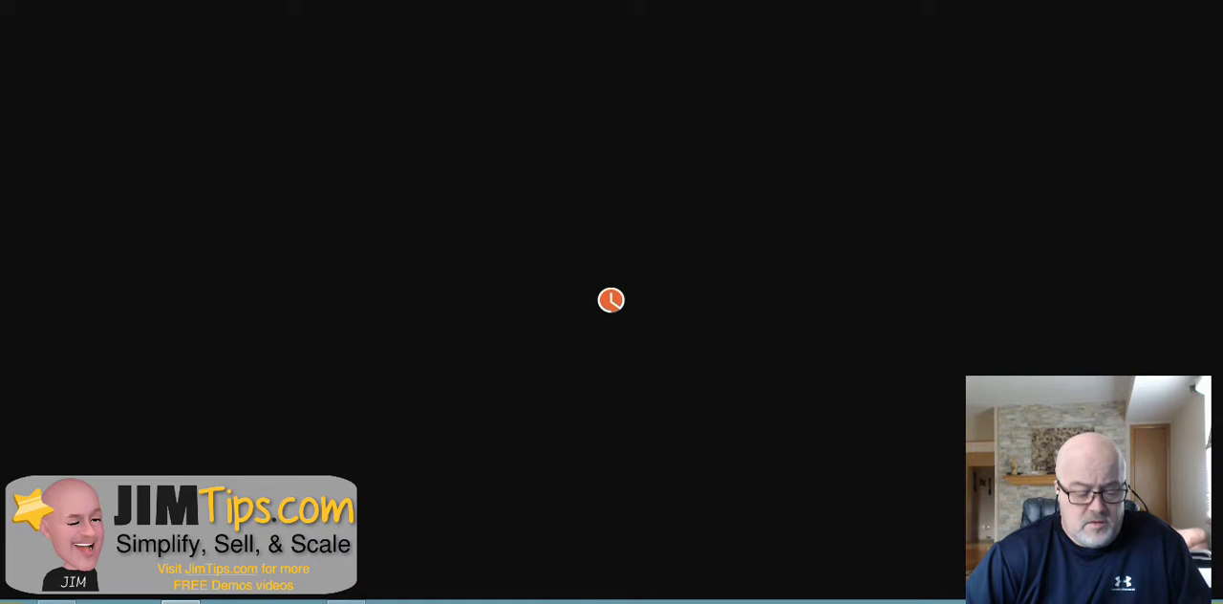
pyautogui.write('http://cdn.convertri.com/fbc50a1e-503f-11e7-829d-066a9bd5fb79/911e5d562229cdc212d53994113cb56c67605f25/InFormFitnessFB.png')
pyautogui.press('Return')
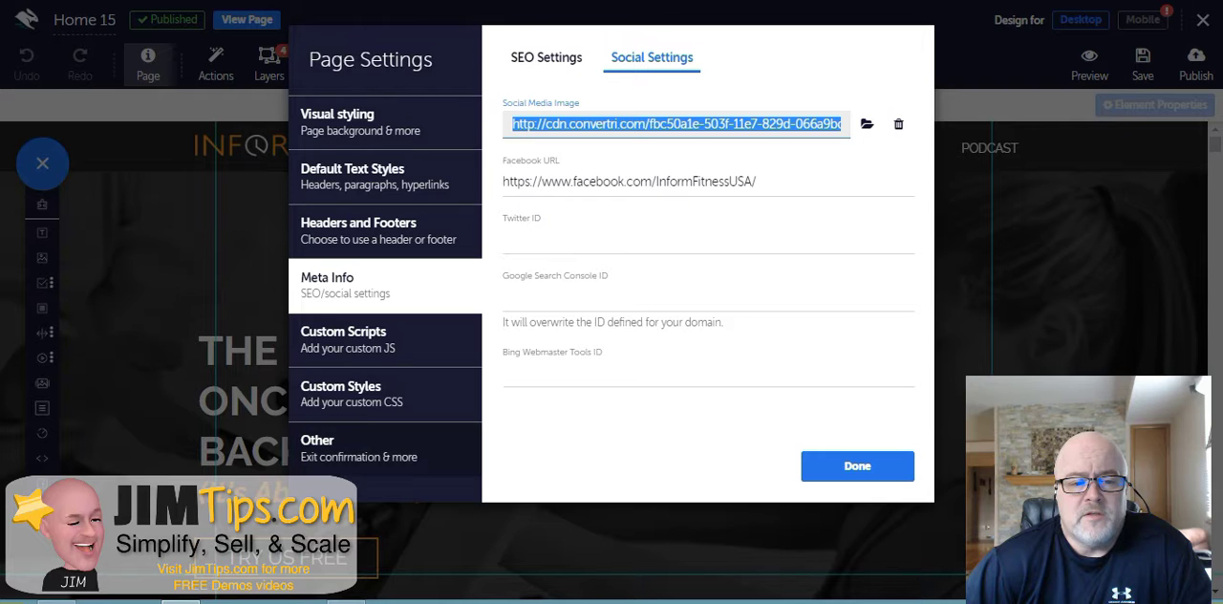
# - Inspect the page's head script code without saving, then view the account-level custom scripts
pyautogui.click(385, 340)
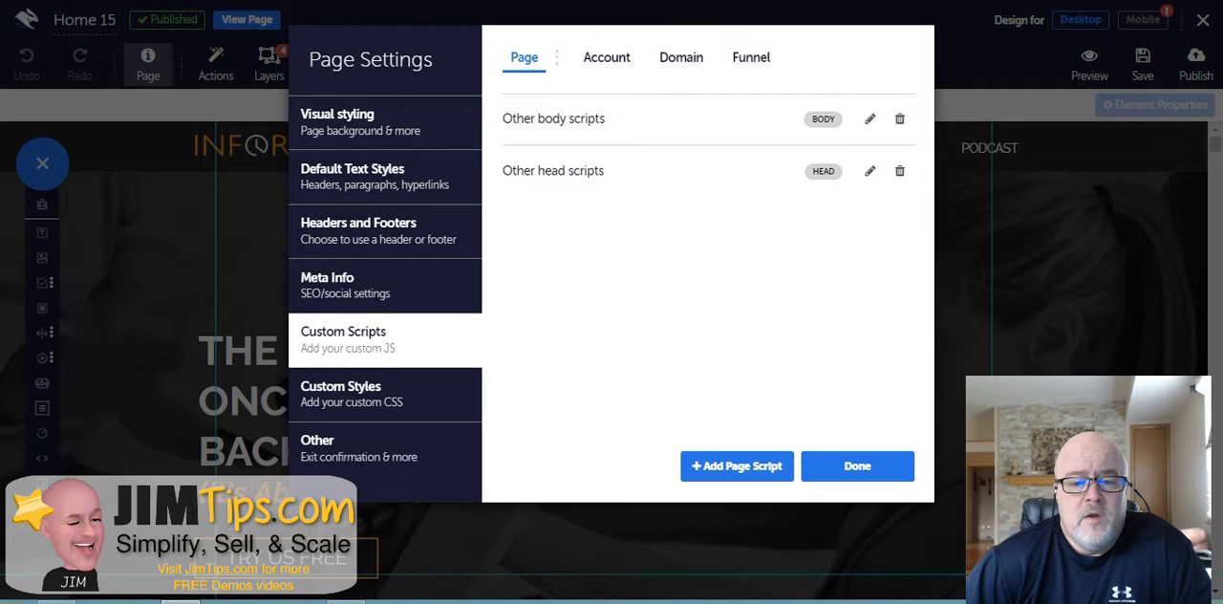
pyautogui.click(870, 171)
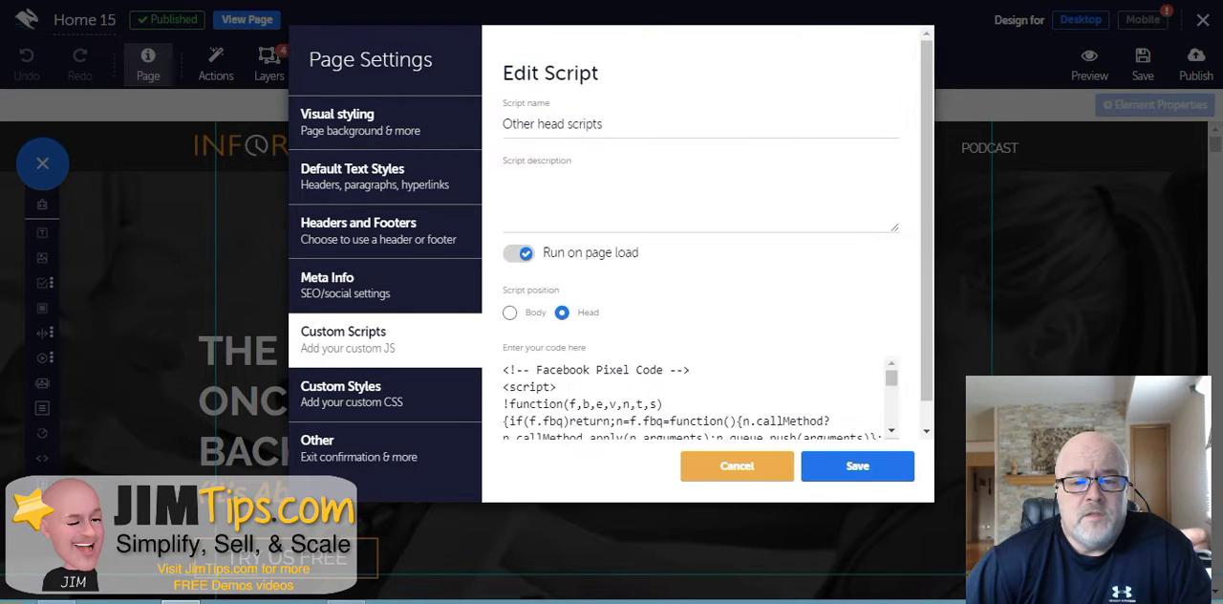
pyautogui.scroll(-1, 702, 248)
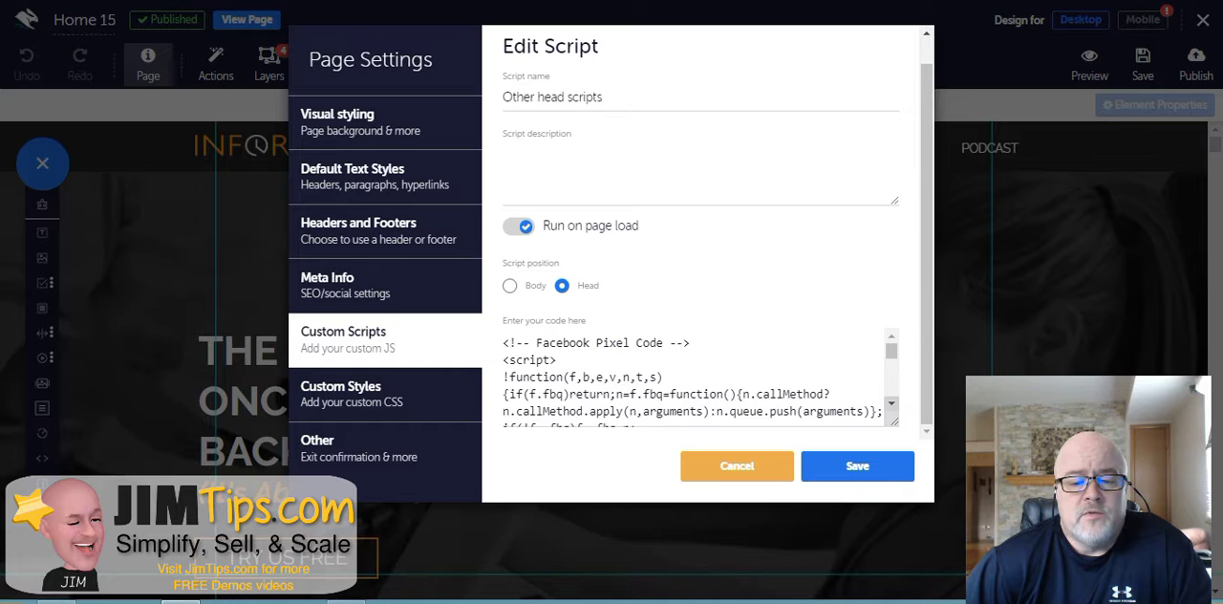
pyautogui.scroll(-10, 891, 402)
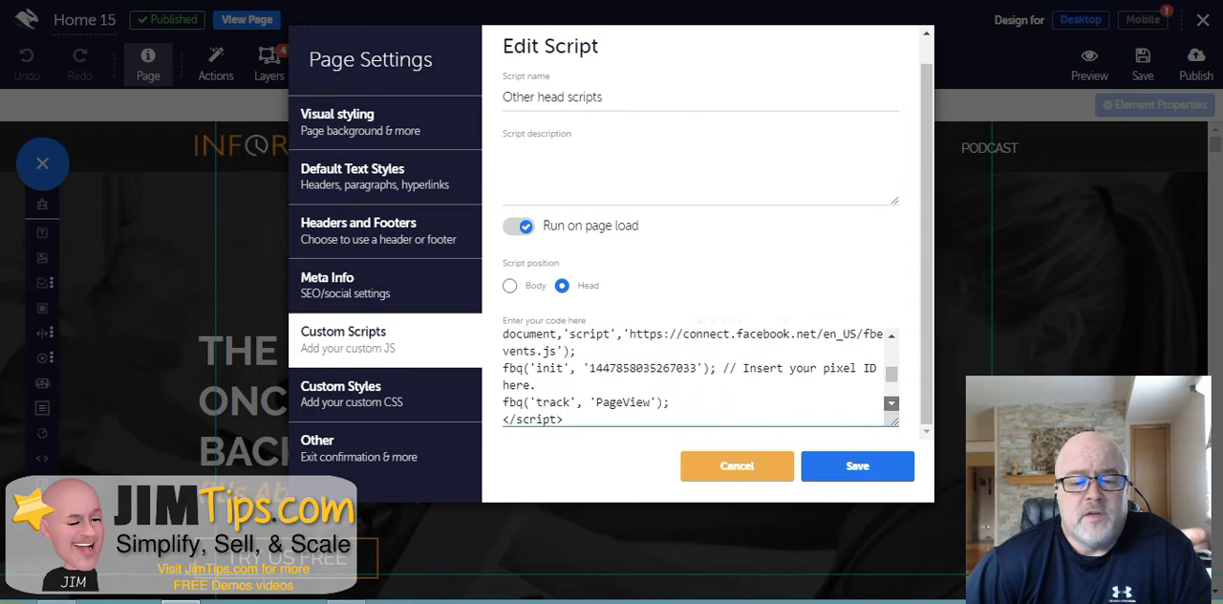
pyautogui.scroll(-3, 890, 402)
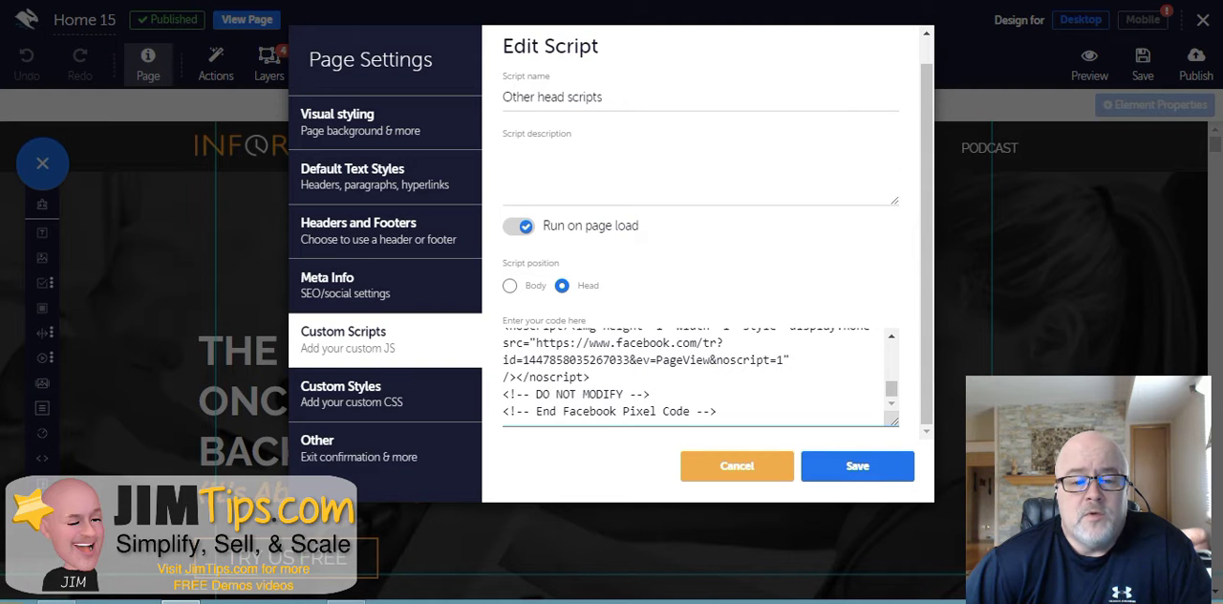
pyautogui.scroll(1, 707, 238)
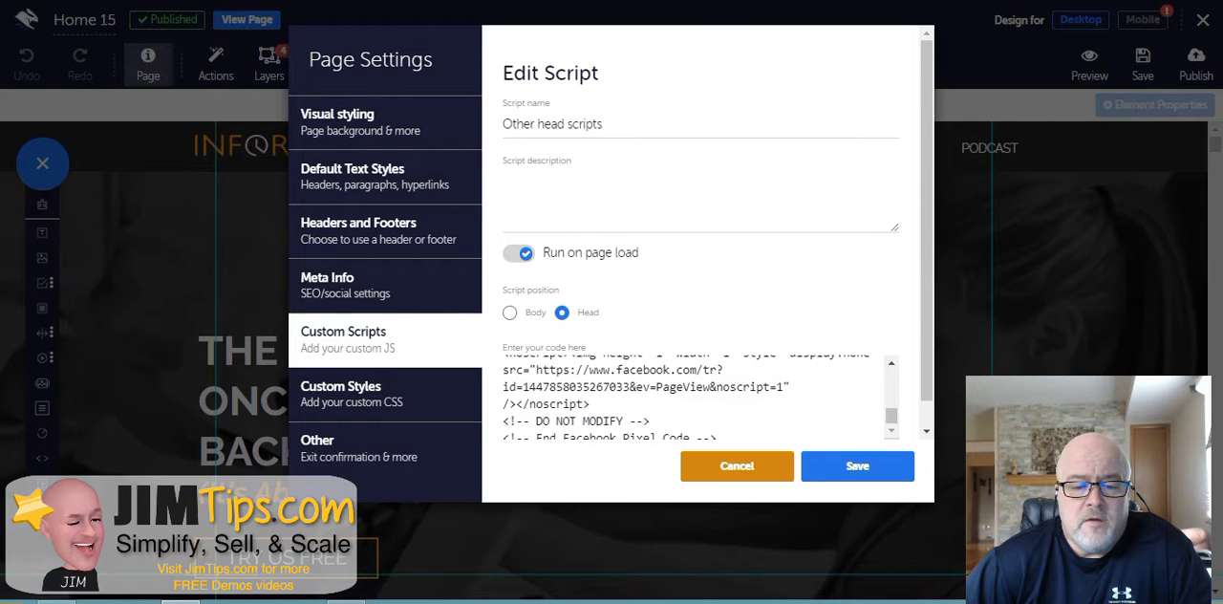
pyautogui.click(737, 465)
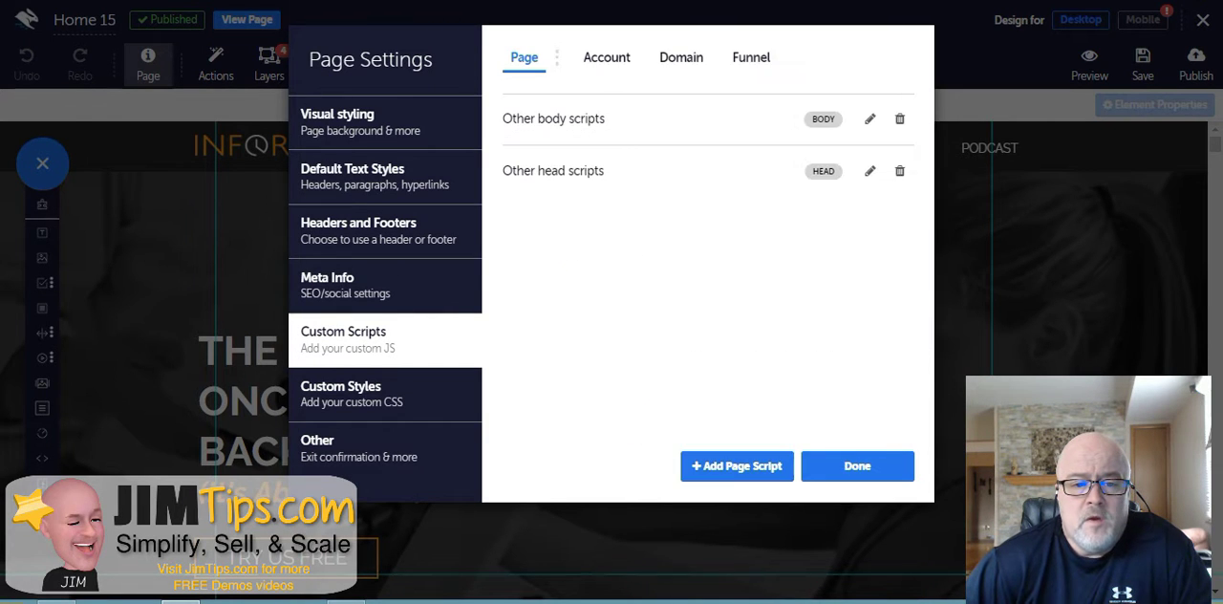
pyautogui.click(607, 58)
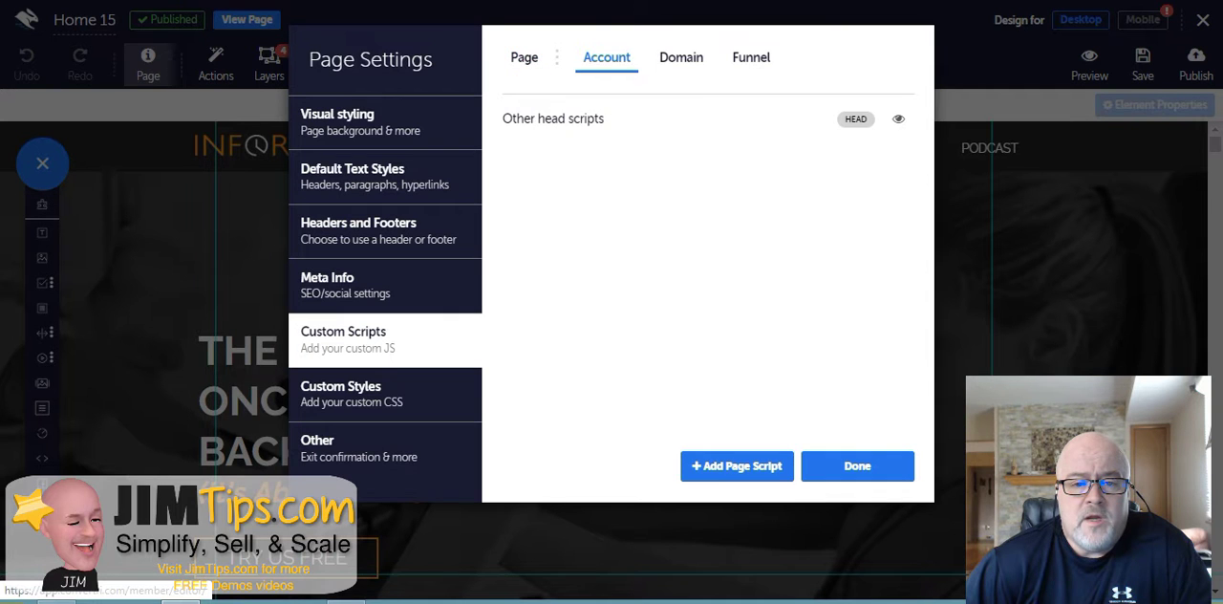
# - Look through the domain-level and funnel-level custom script tabs, returning to the account scripts
pyautogui.click(681, 57)
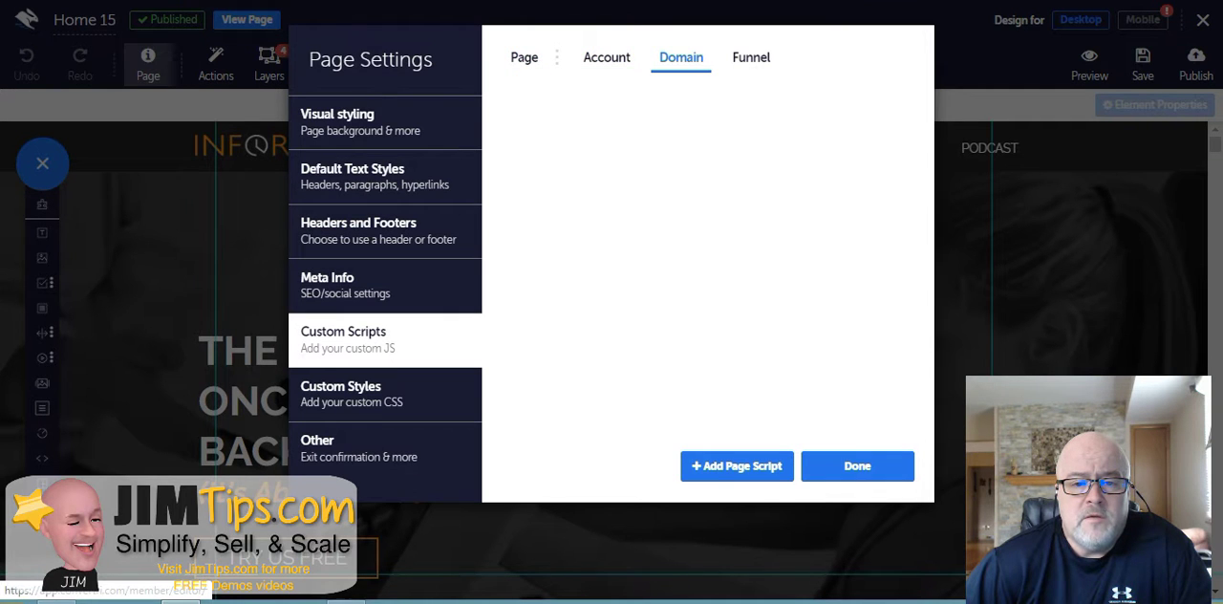
pyautogui.click(751, 57)
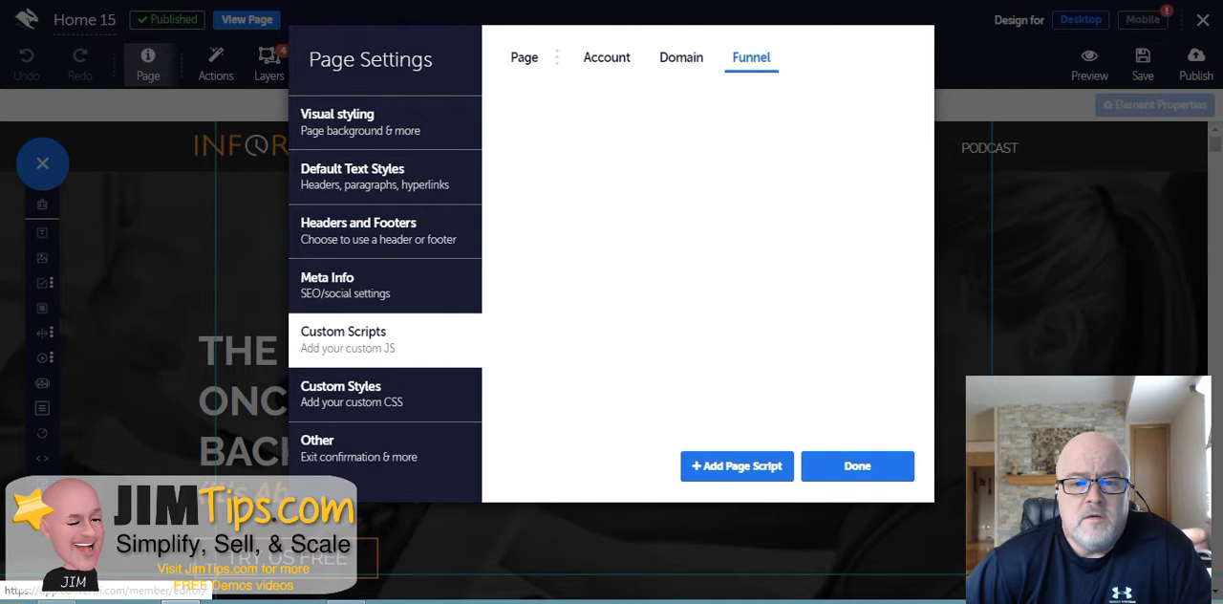
pyautogui.click(606, 57)
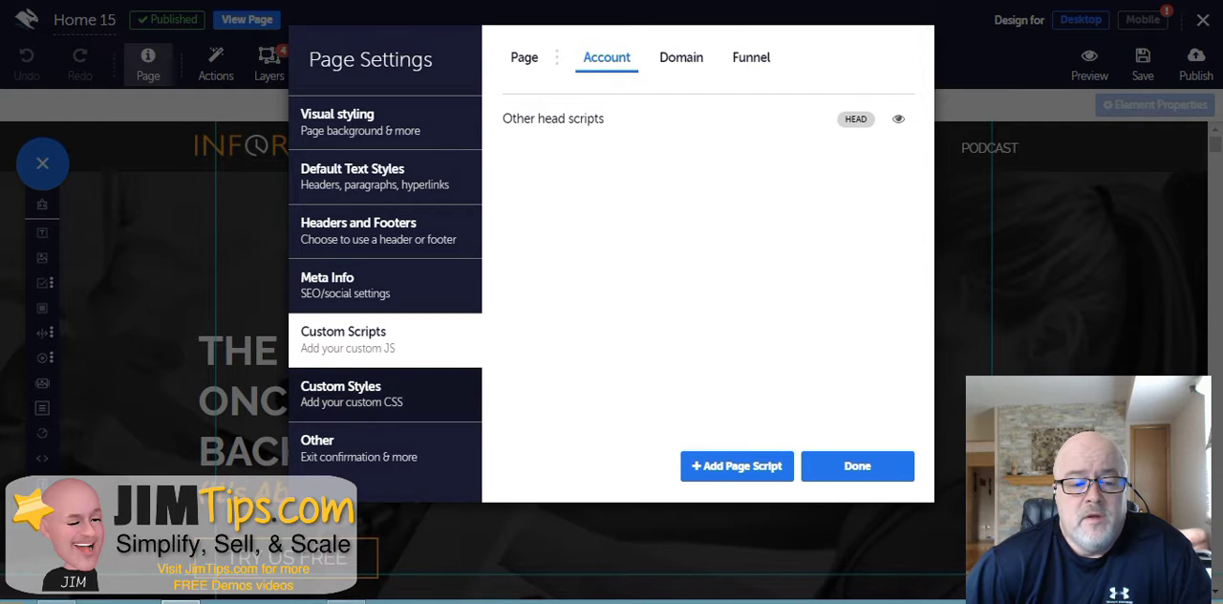
# - View the custom CSS box and the Other exit-message and iframe options, then close page settings
pyautogui.click(384, 393)
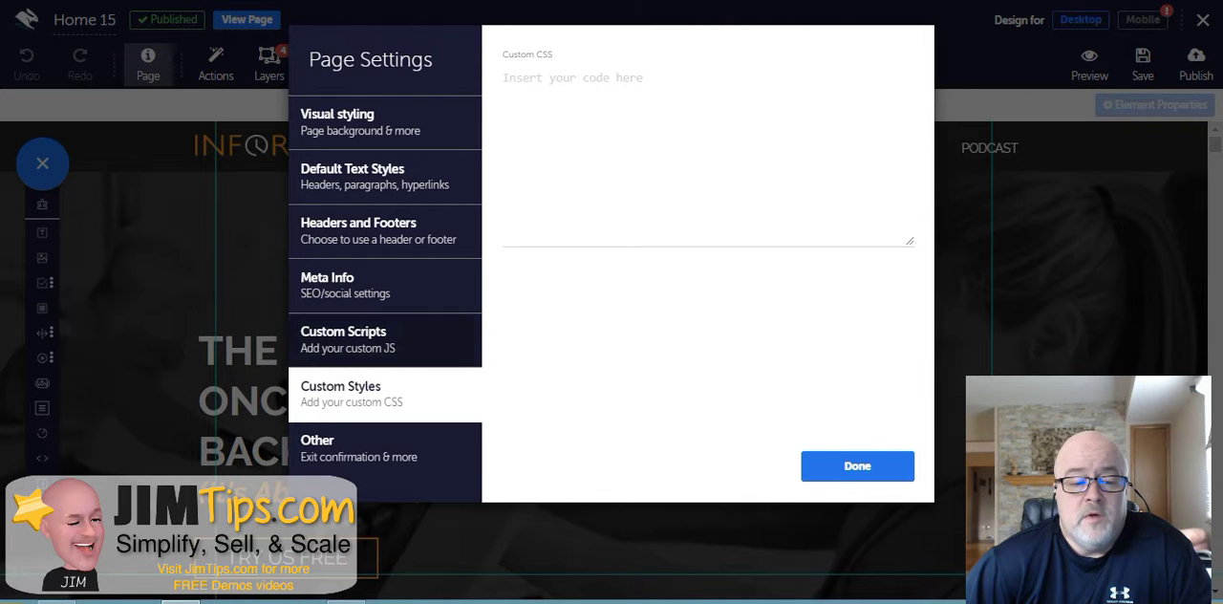
pyautogui.click(359, 449)
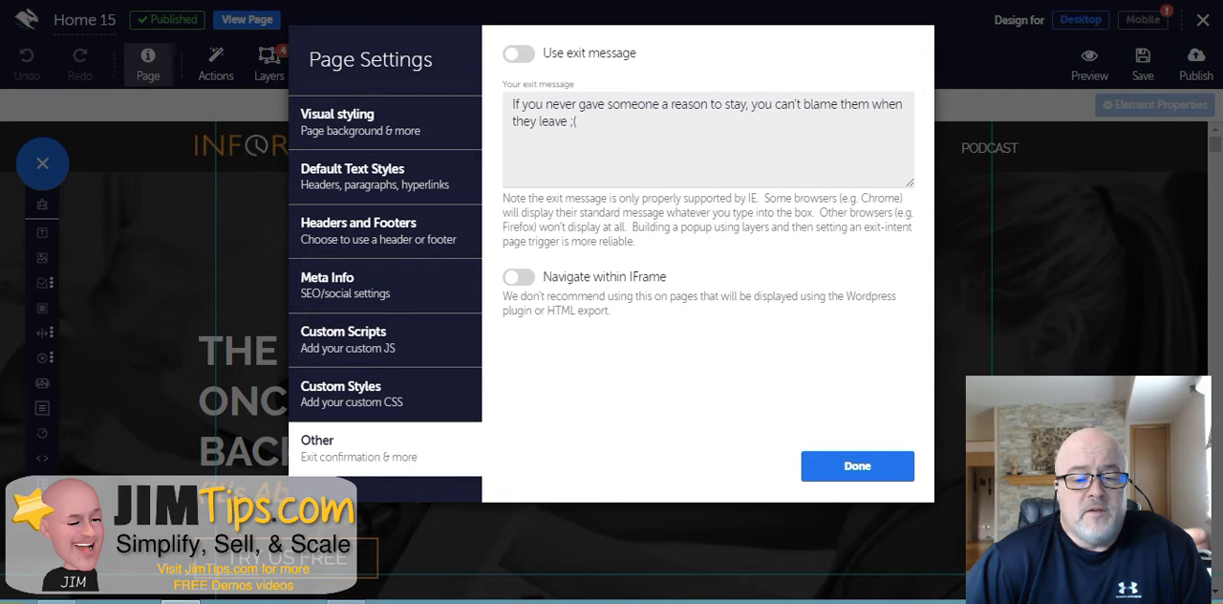
pyautogui.click(857, 465)
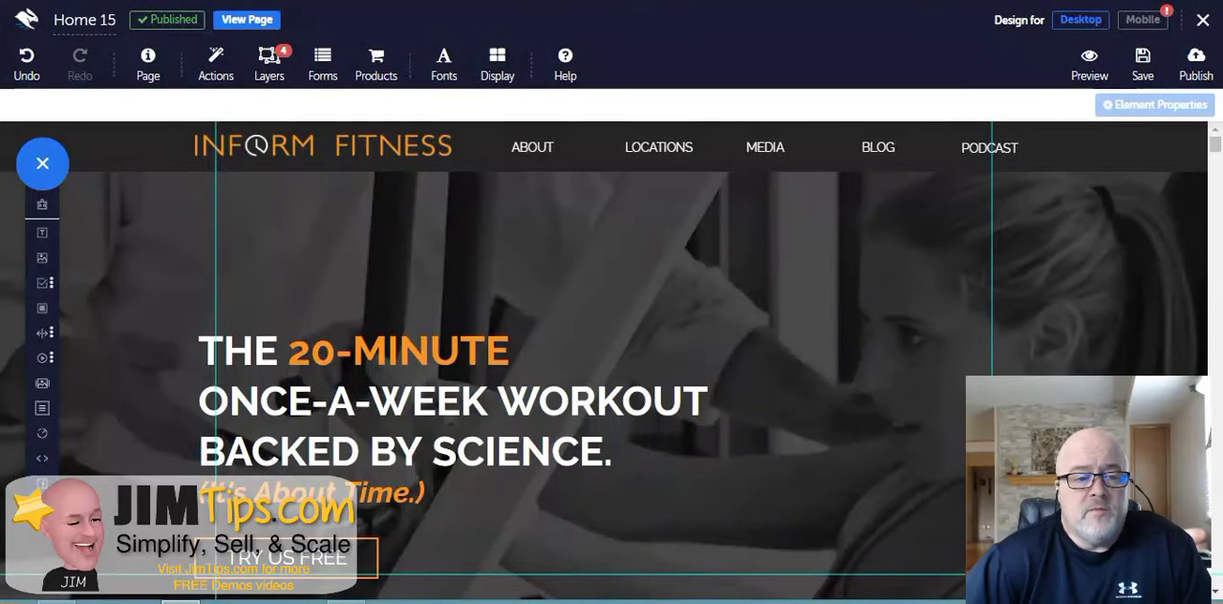
# - Open the page's Actions and Events list and compare it with the live page in the browser tab
pyautogui.click(216, 59)
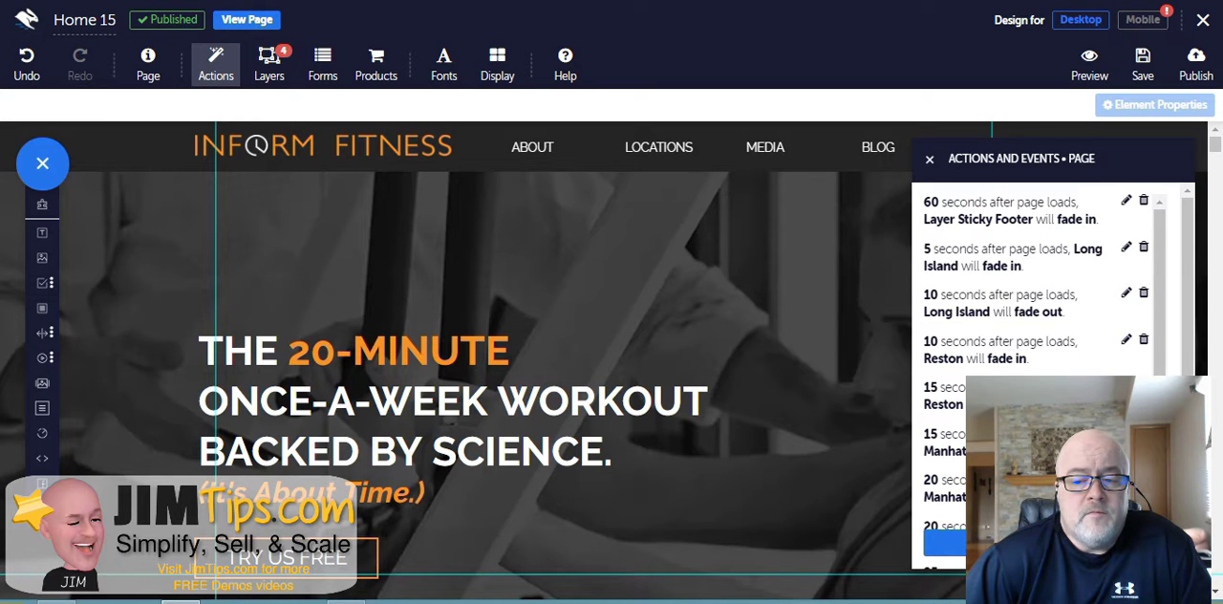
pyautogui.scroll(-10, 1036, 286)
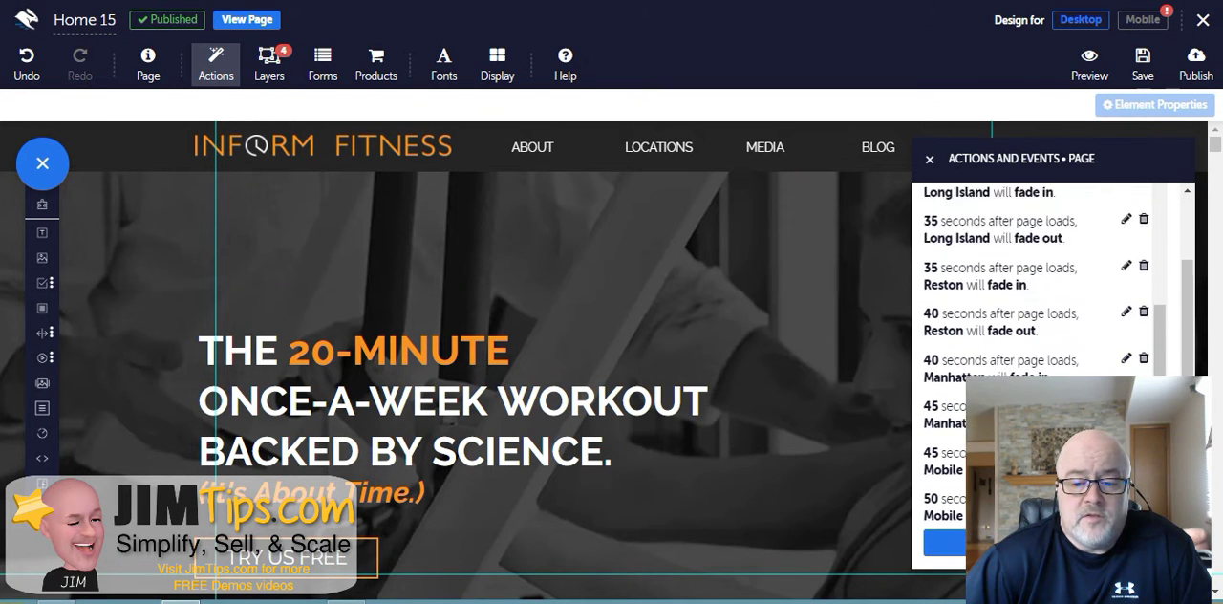
pyautogui.scroll(-1, 1037, 286)
pyautogui.scroll(5, 1036, 287)
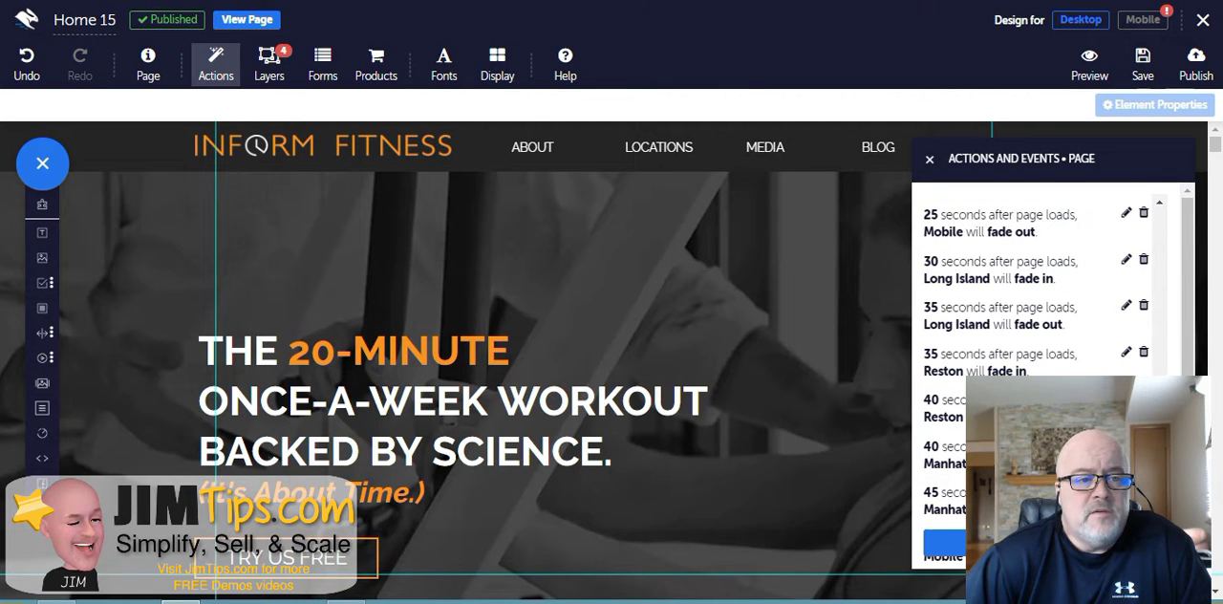
pyautogui.click(239, 1)
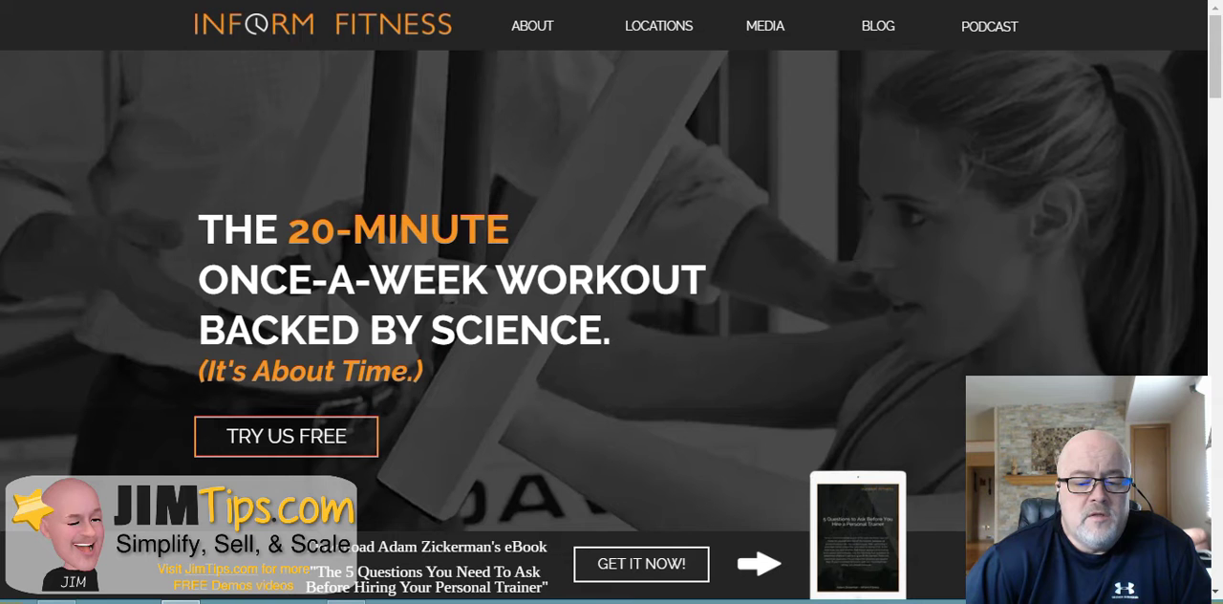
pyautogui.hotkey('ctrl', 'shift', 'Tab')
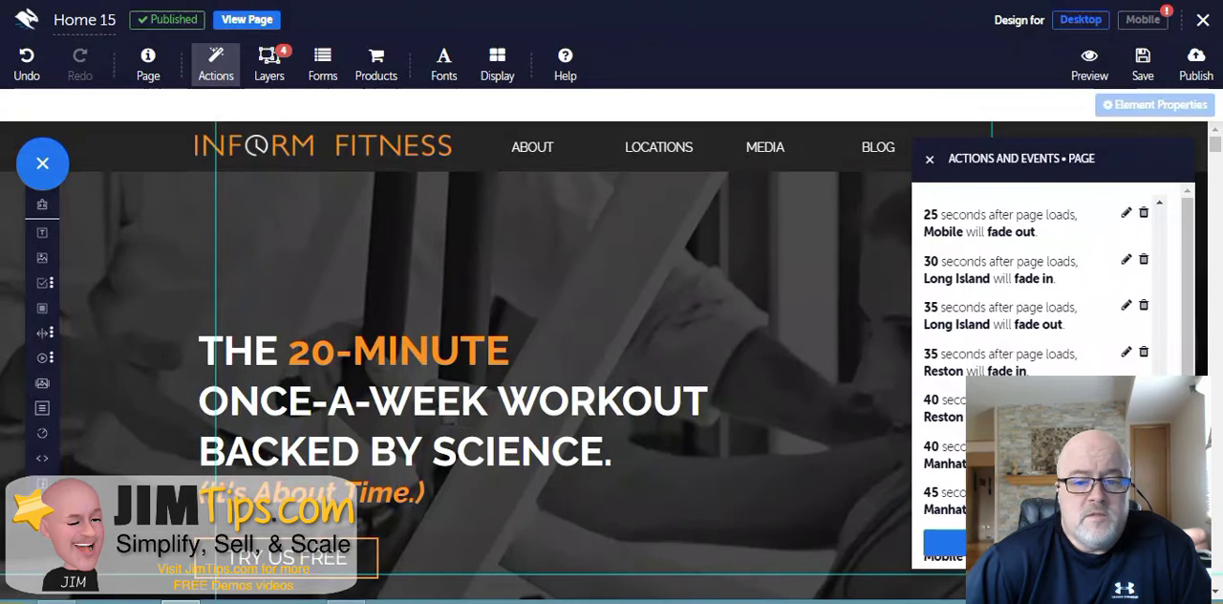
# - Scroll through the timed fade-in and fade-out events in the page actions list
pyautogui.scroll(-3, 1041, 287)
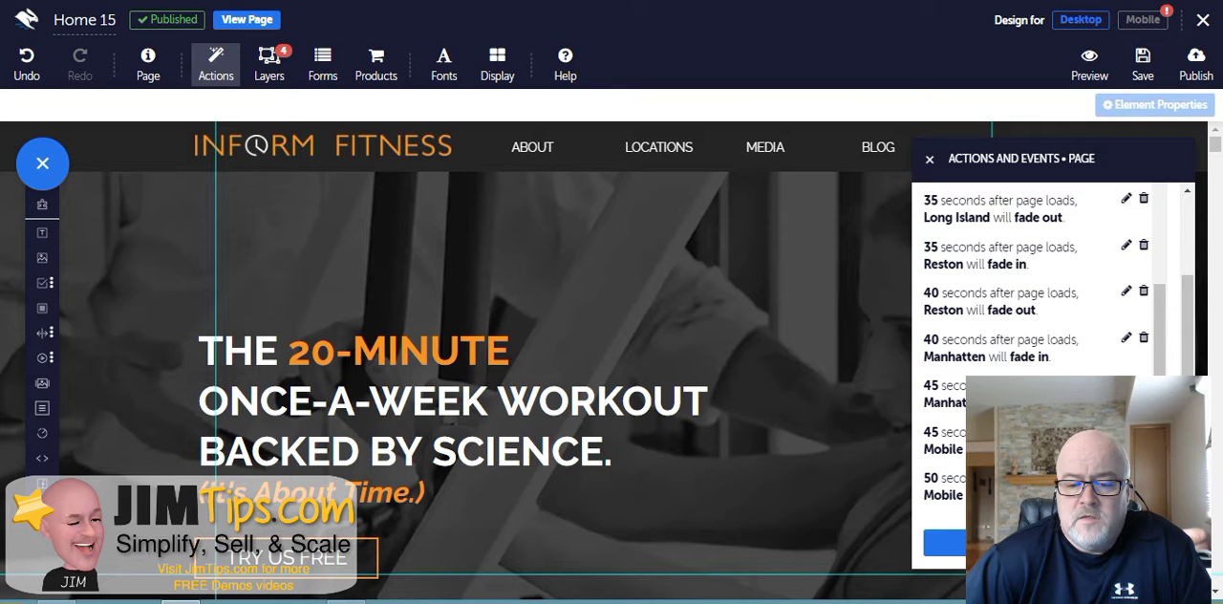
pyautogui.scroll(2, 1041, 287)
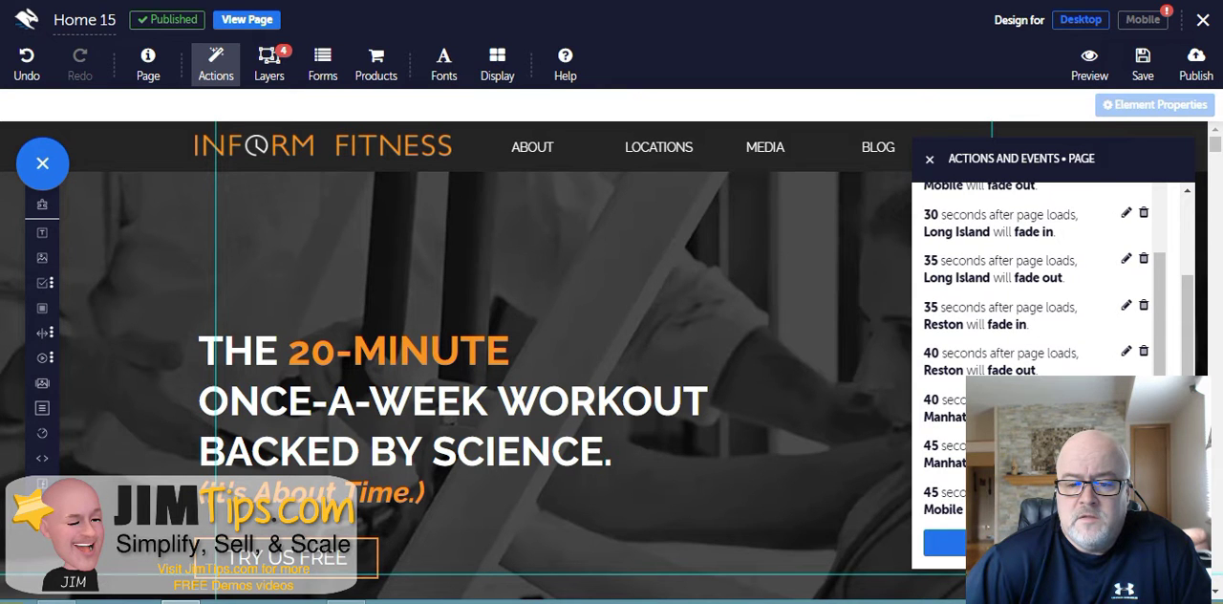
pyautogui.scroll(5, 1041, 287)
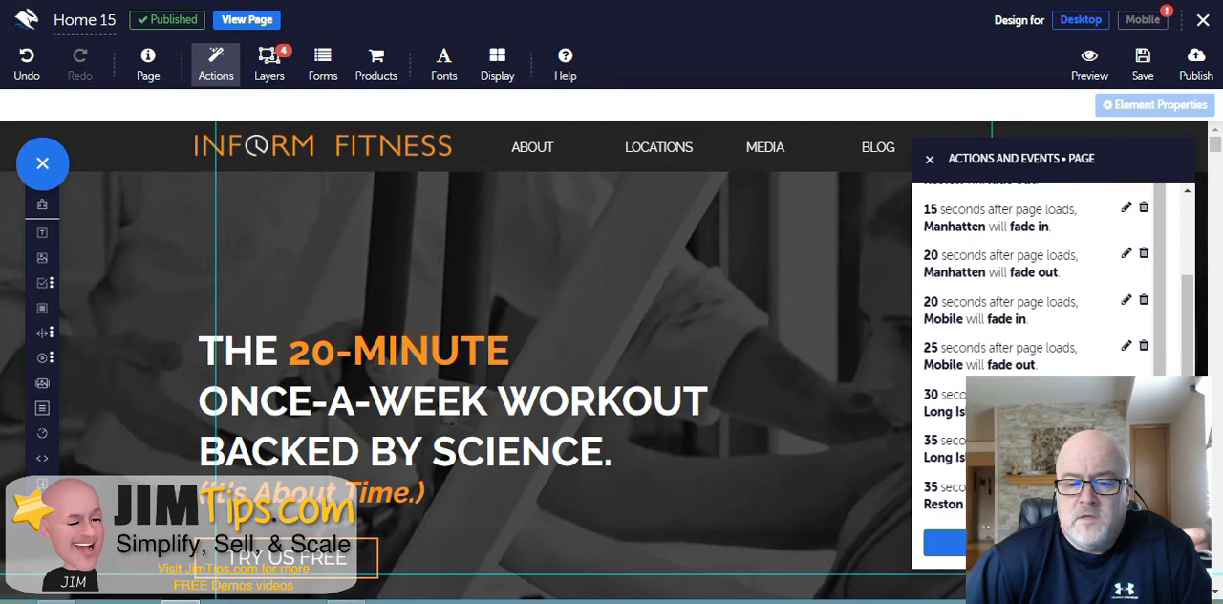
pyautogui.scroll(6, 1041, 286)
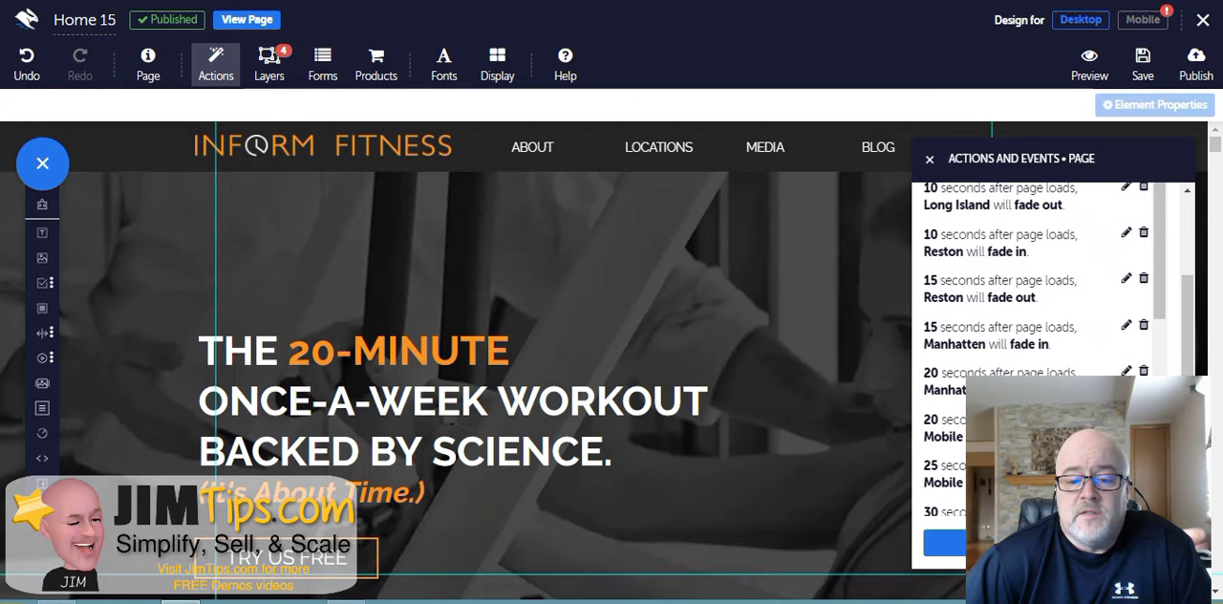
pyautogui.scroll(1, 1041, 287)
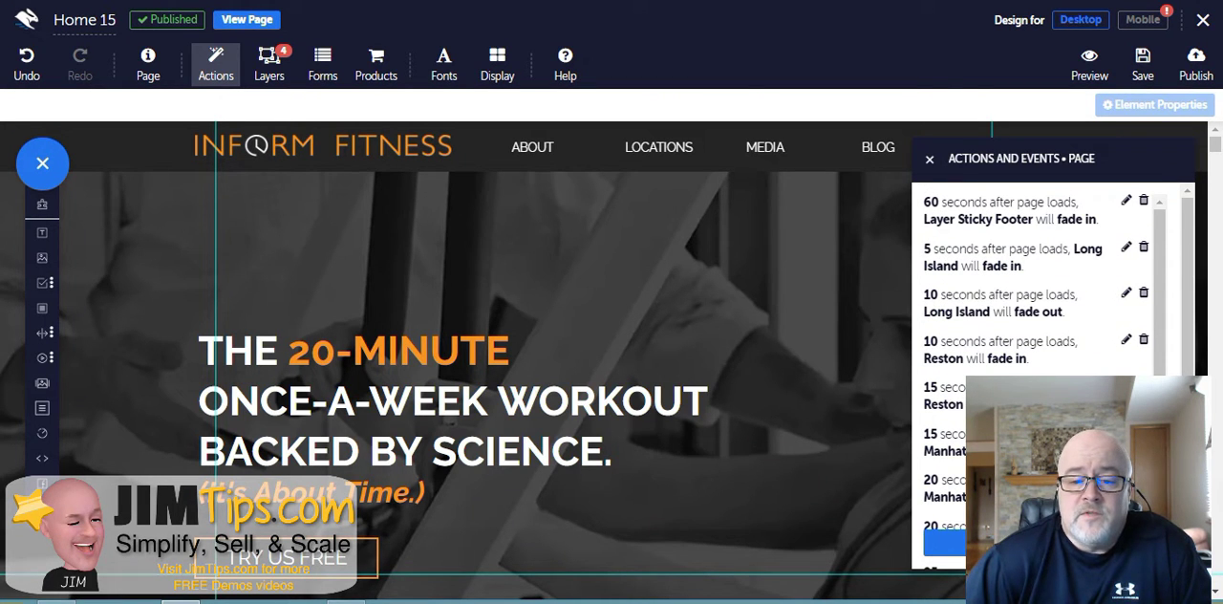
# - Open the 60-second Layer Sticky Footer event and review its event type, show action and target without saving
pyautogui.click(1126, 200)
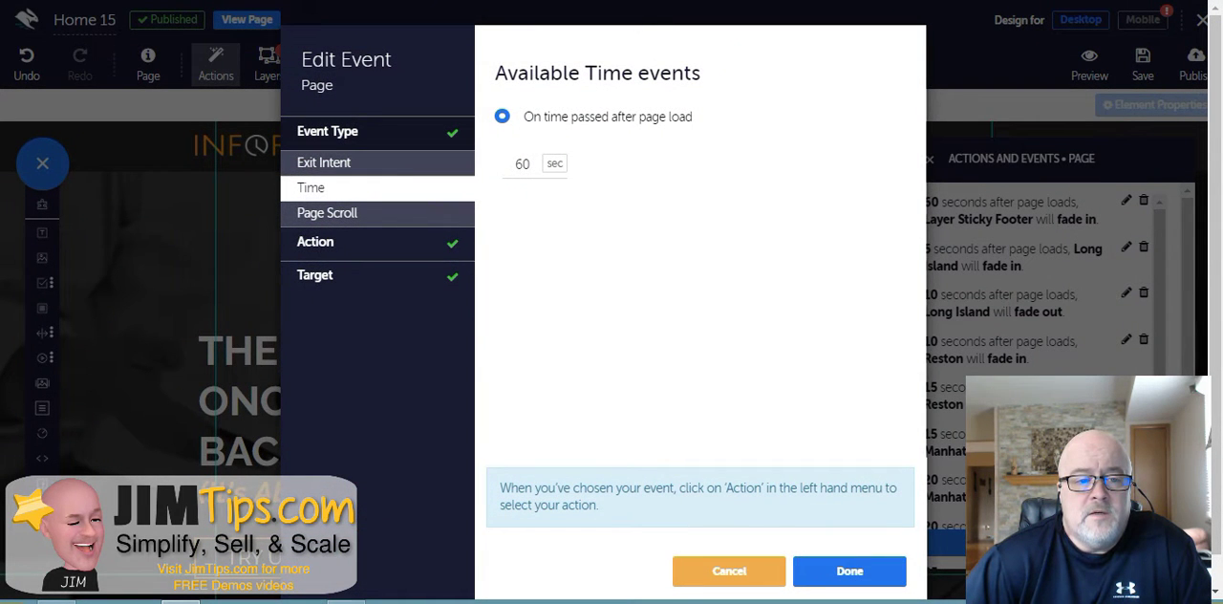
pyautogui.click(325, 163)
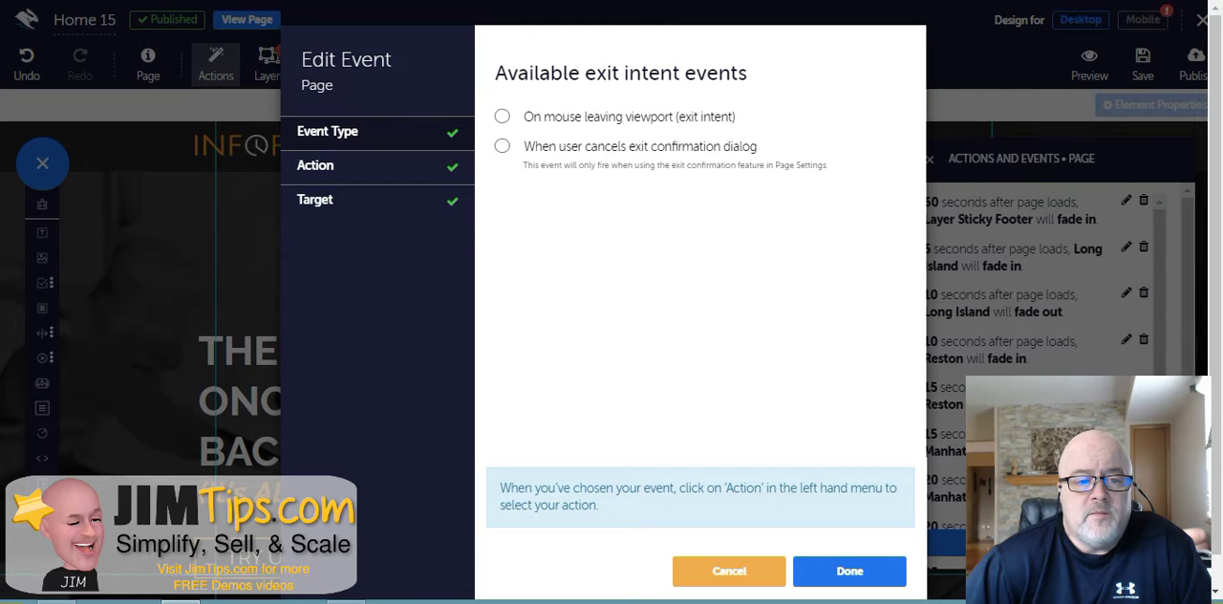
pyautogui.click(327, 132)
pyautogui.click(325, 188)
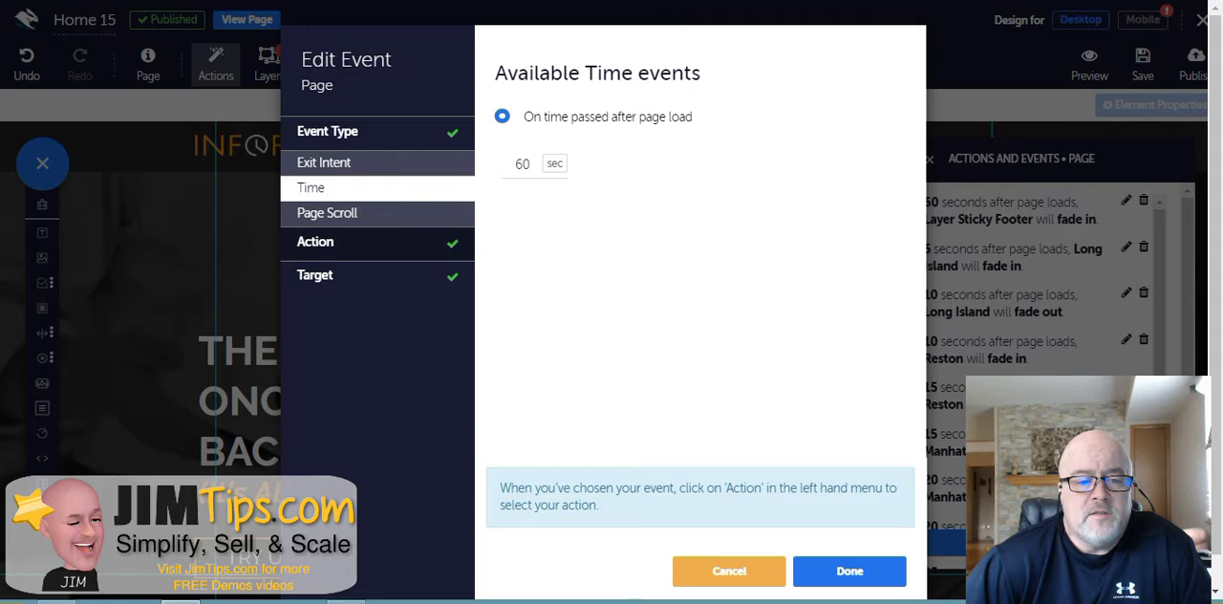
pyautogui.click(363, 243)
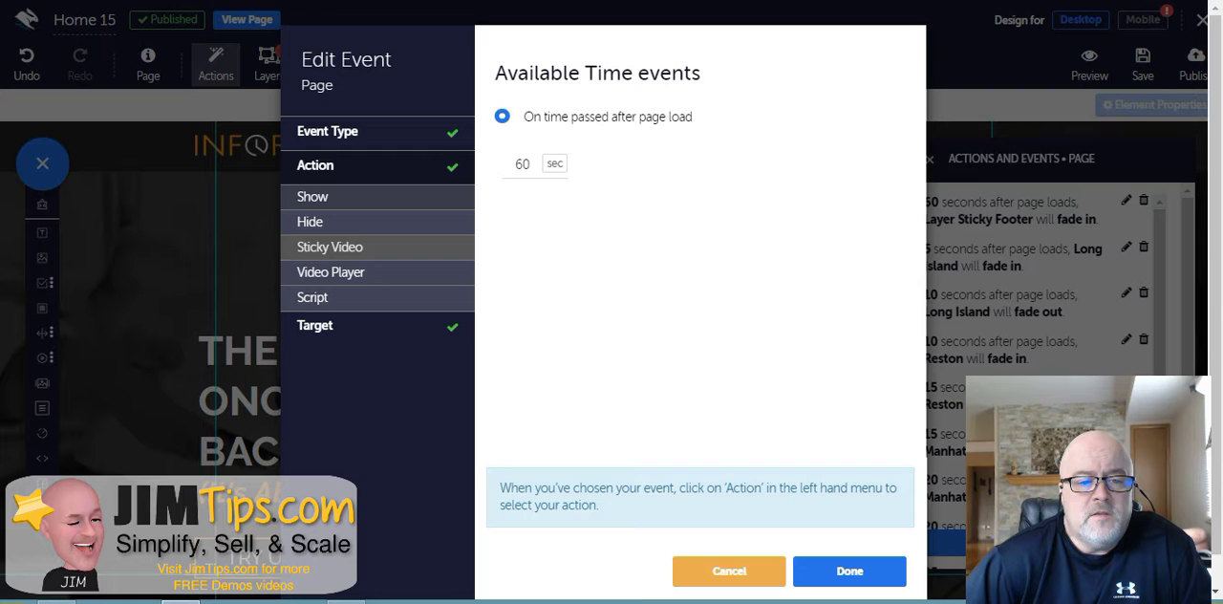
pyautogui.click(363, 197)
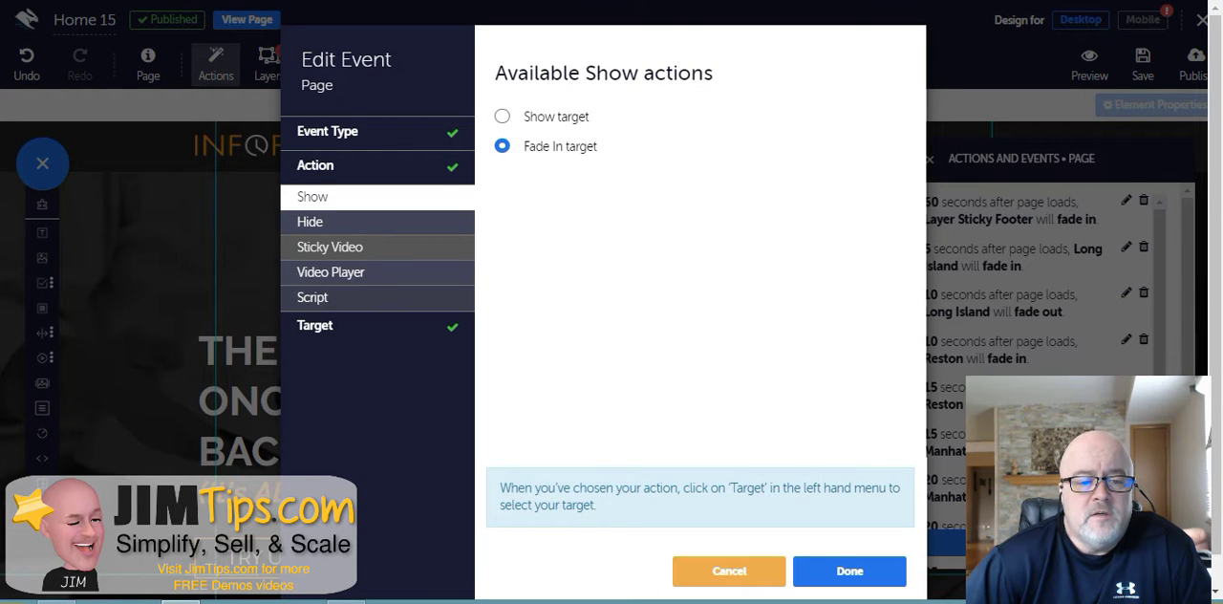
pyautogui.click(334, 326)
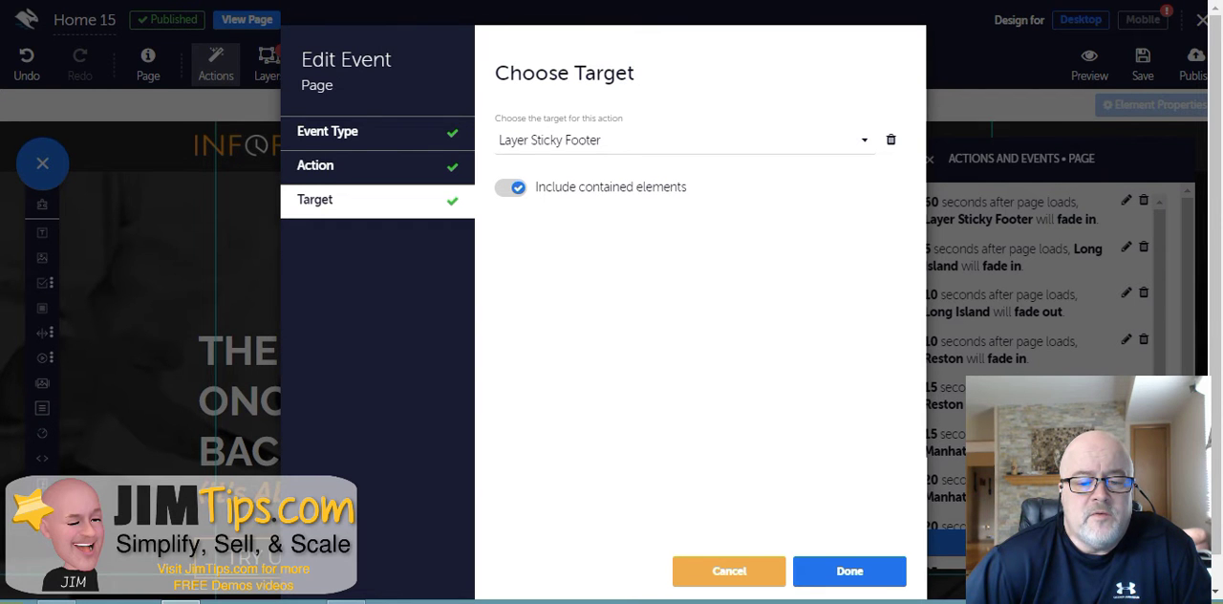
pyautogui.click(729, 570)
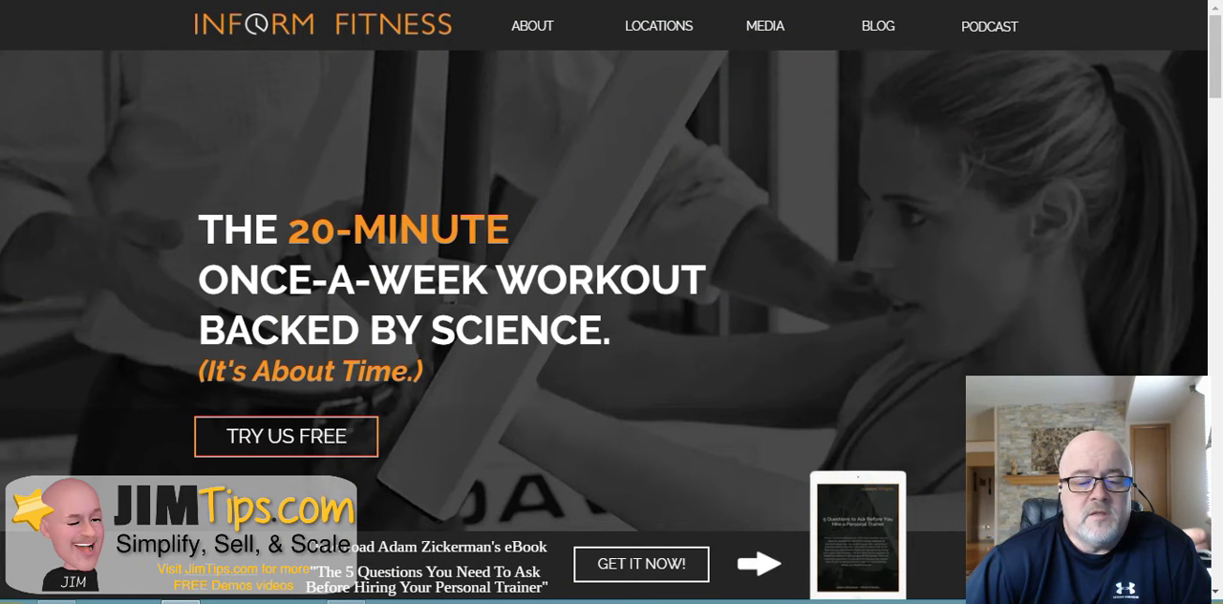
# - Scroll through the published page in the browser tab, dismissing the eBook popup form
pyautogui.scroll(-8, 612, 287)
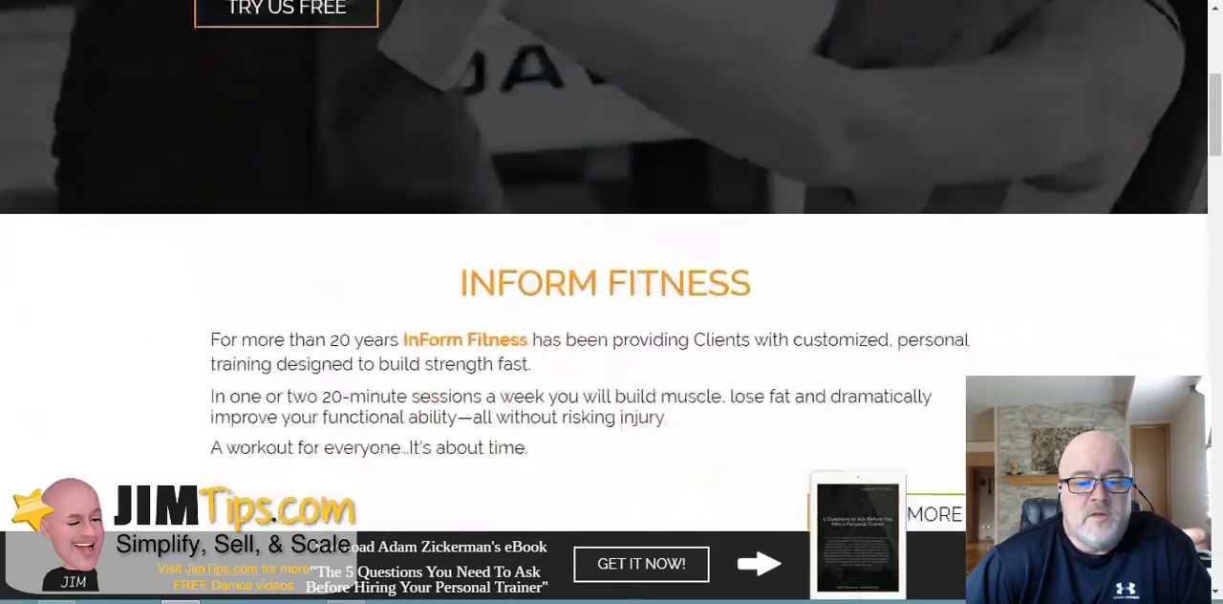
pyautogui.scroll(-1, 611, 286)
pyautogui.scroll(-1, 611, 286)
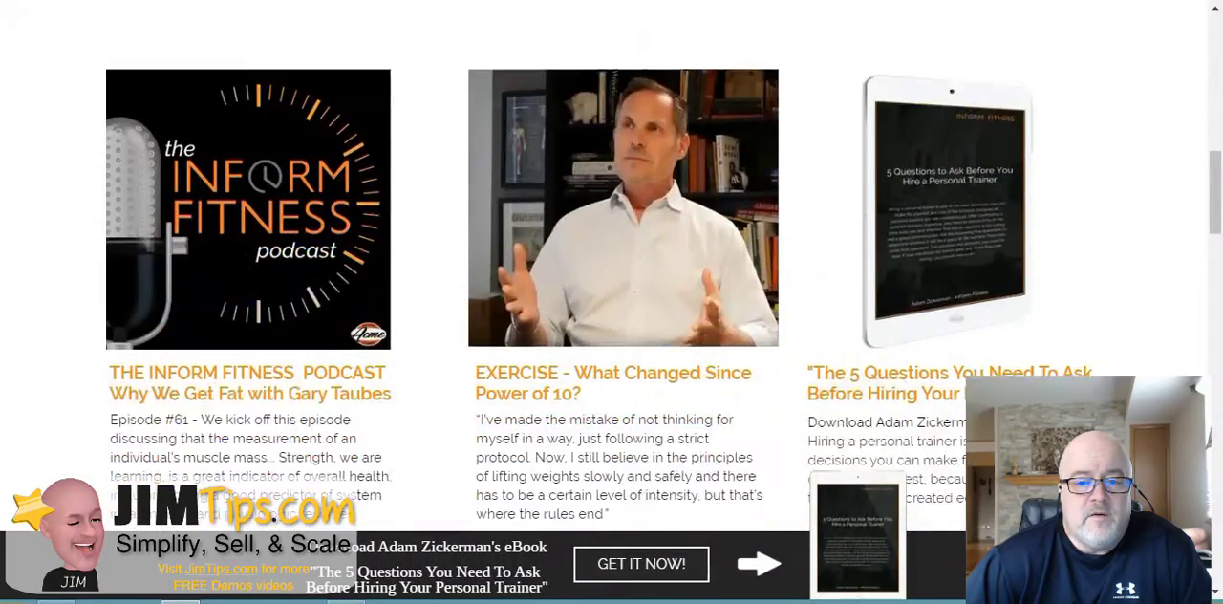
pyautogui.scroll(-10, 611, 287)
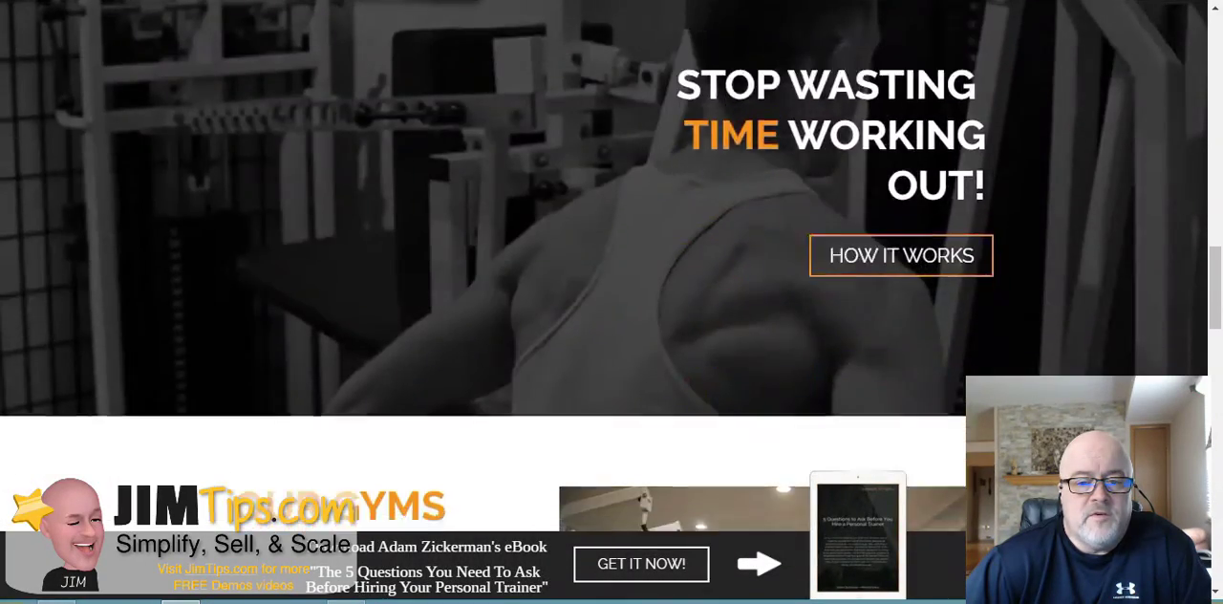
pyautogui.scroll(-2, 611, 287)
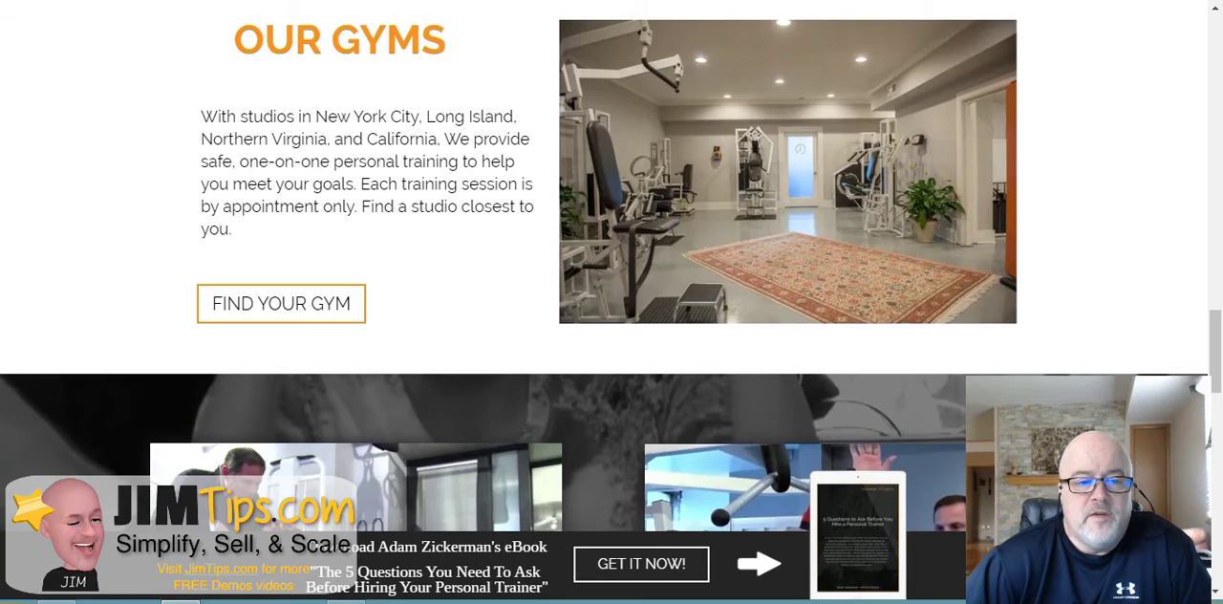
pyautogui.scroll(-2, 611, 287)
pyautogui.scroll(-5, 612, 287)
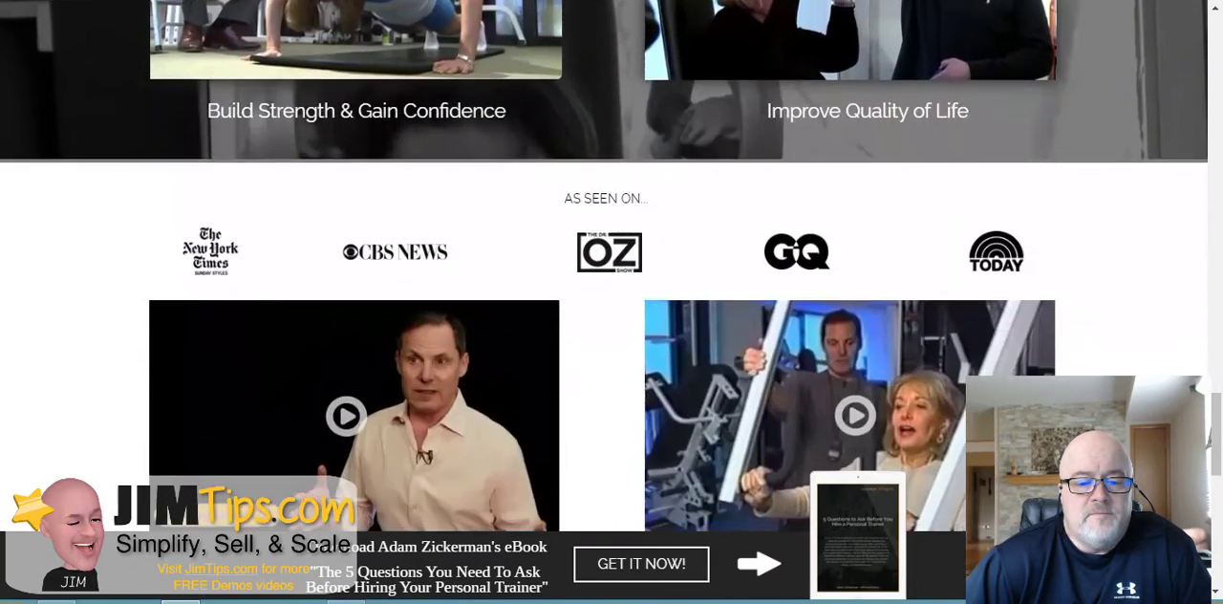
pyautogui.scroll(-7, 612, 287)
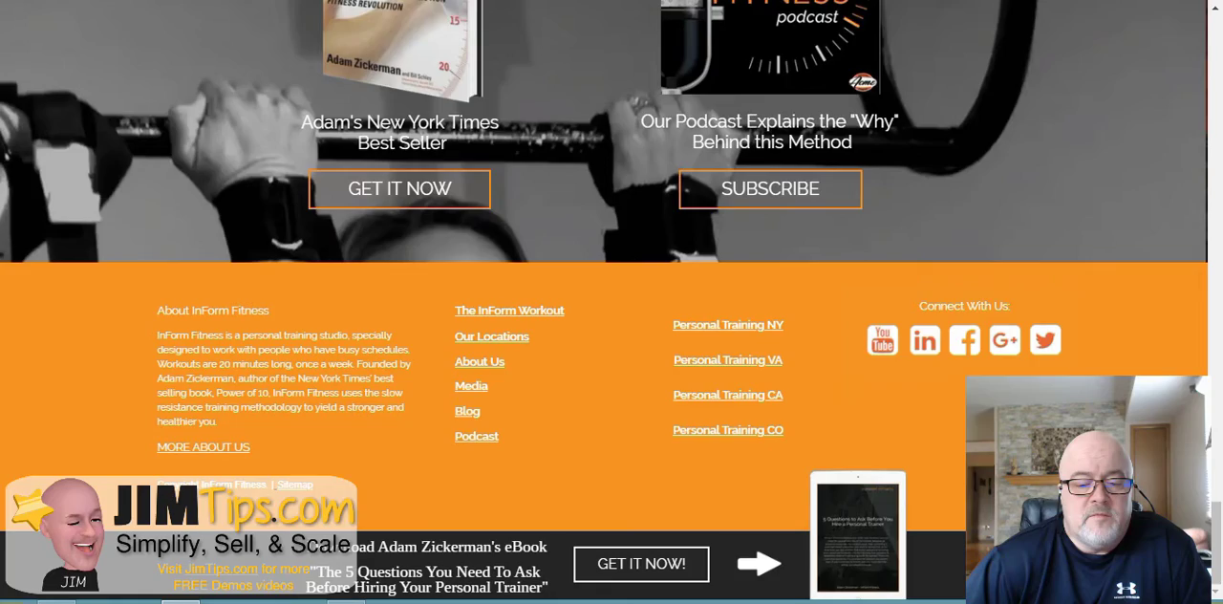
pyautogui.scroll(20, 612, 287)
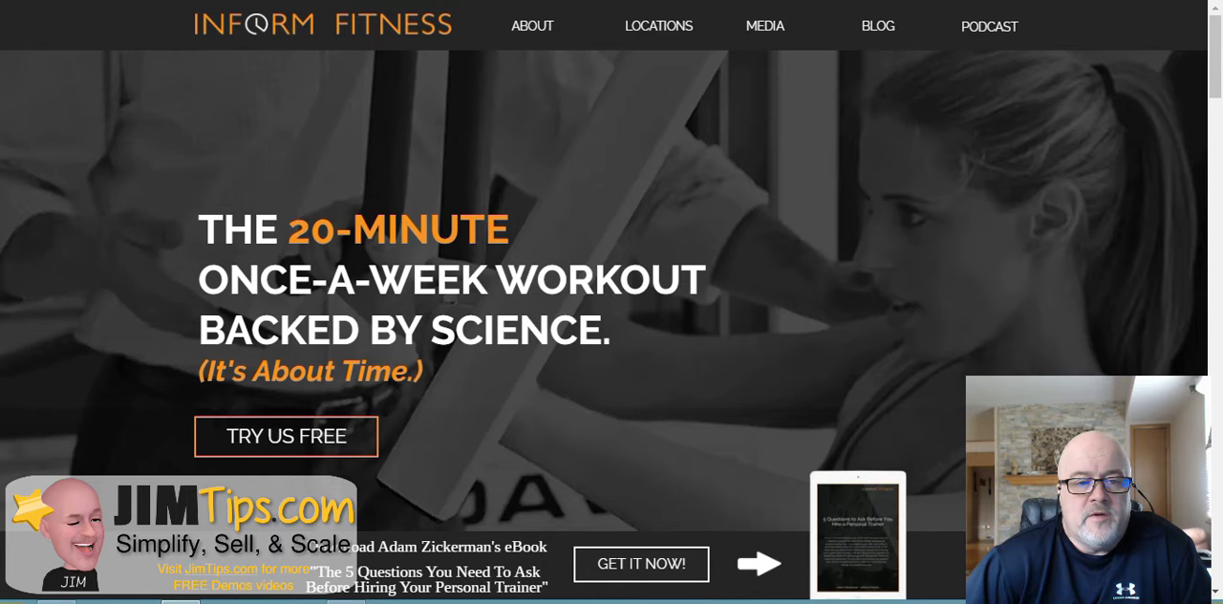
pyautogui.scroll(-3, 611, 287)
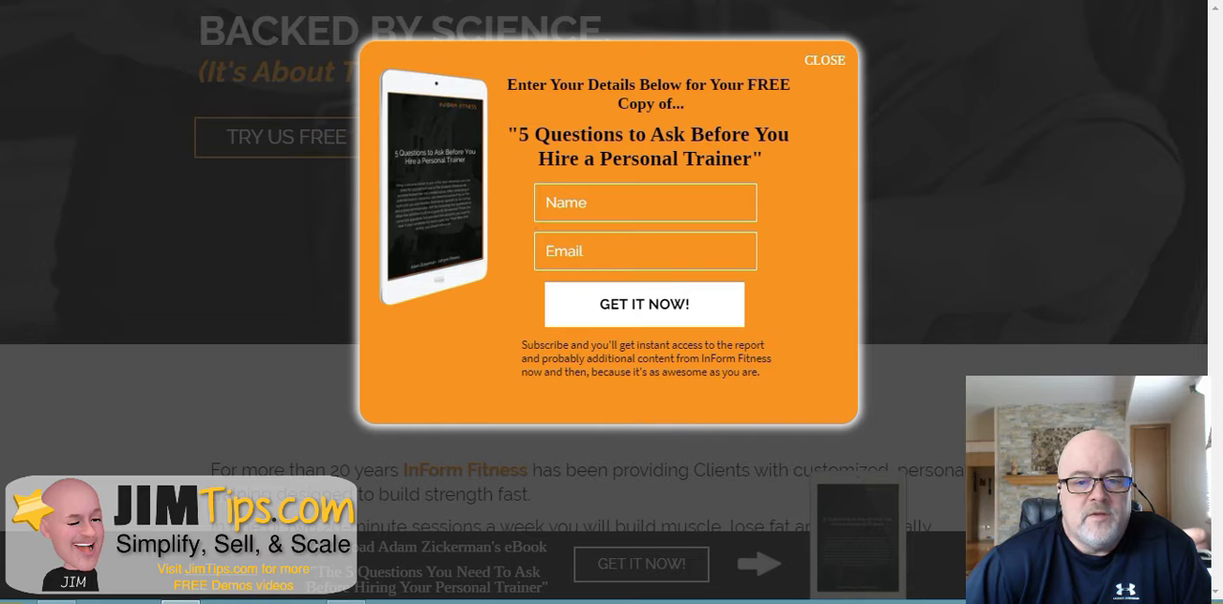
pyautogui.press('Escape')
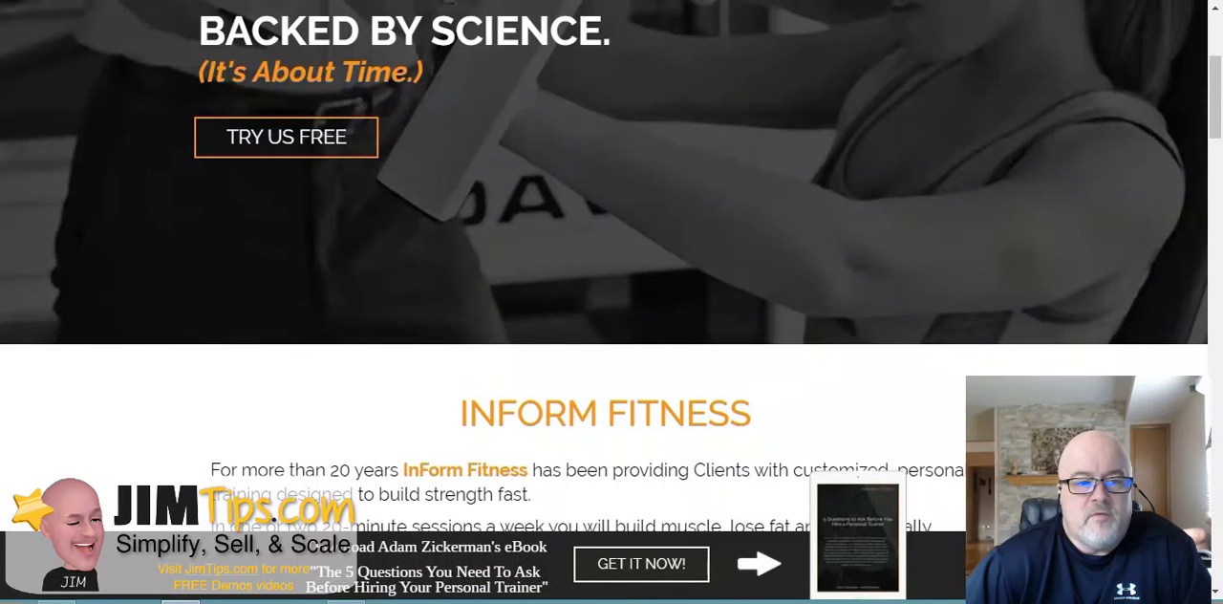
pyautogui.scroll(3, 611, 268)
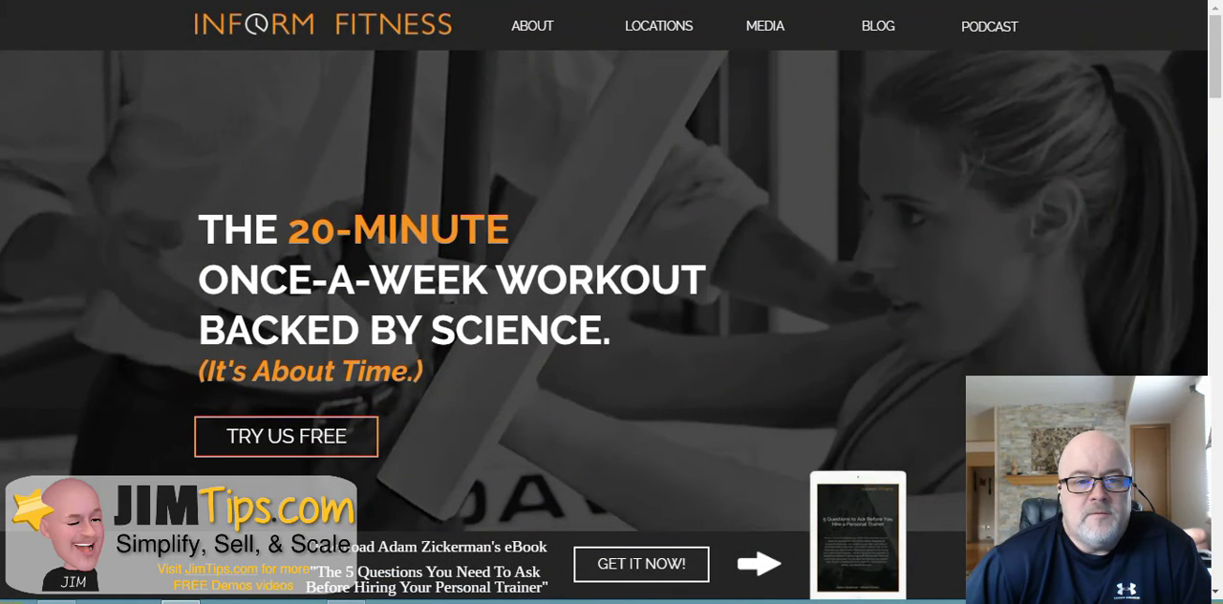
# - Return to the page editor, select the TRY US FREE button, and toggle the page's Actions and Events list
pyautogui.hotkey('ctrl', 'shift', 'Tab')
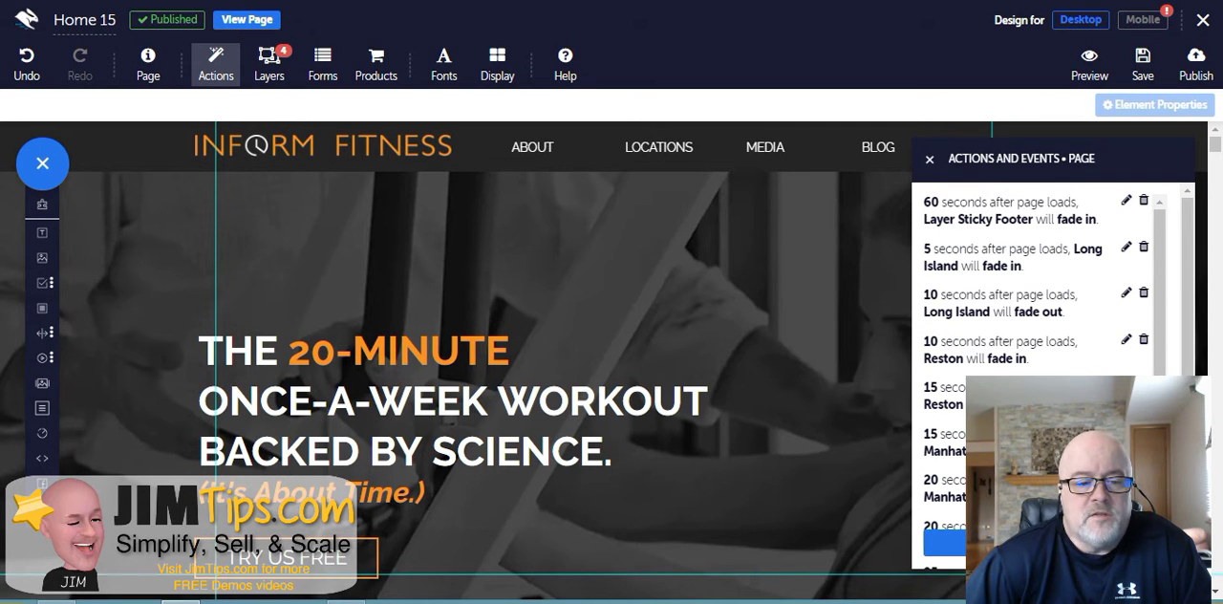
pyautogui.click(604, 315)
pyautogui.scroll(-1, 604, 363)
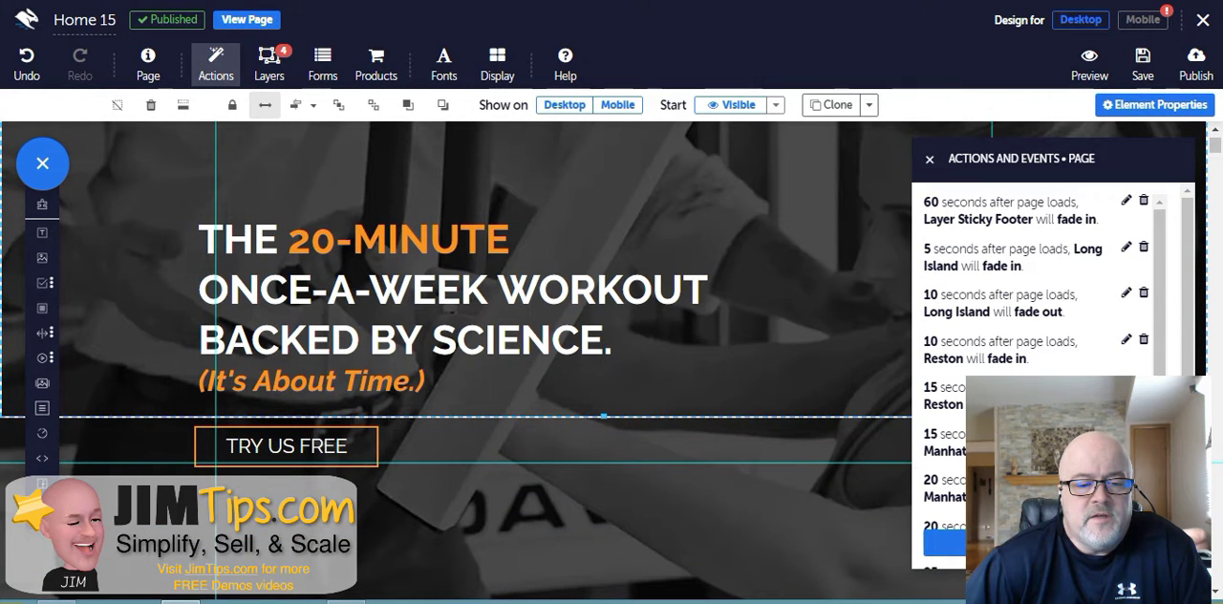
pyautogui.click(287, 446)
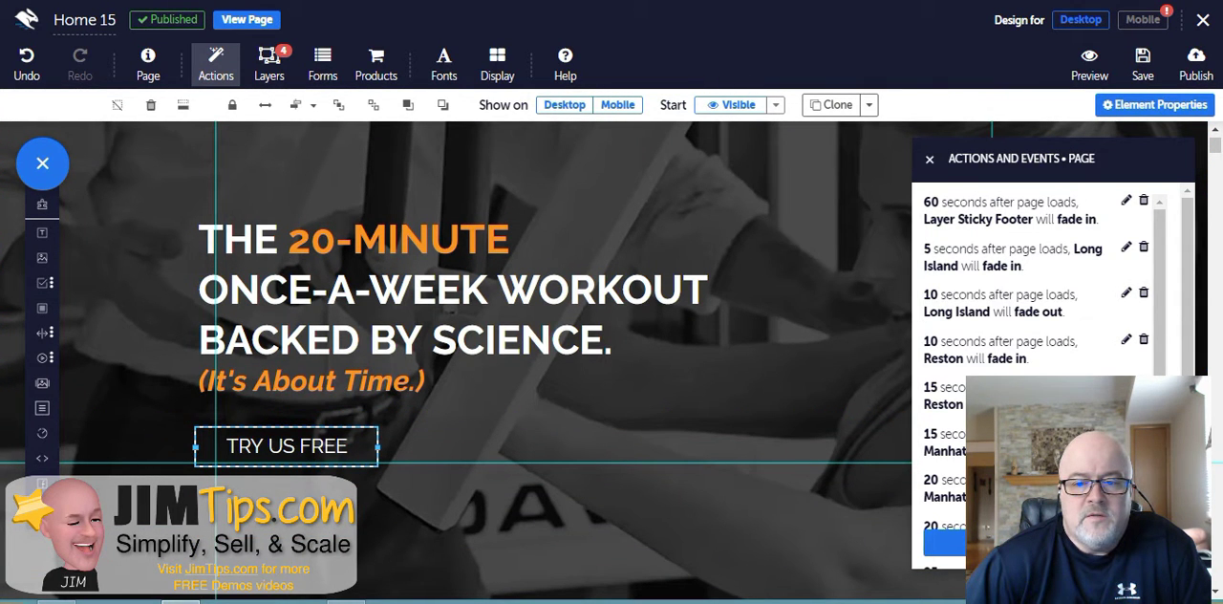
pyautogui.click(929, 159)
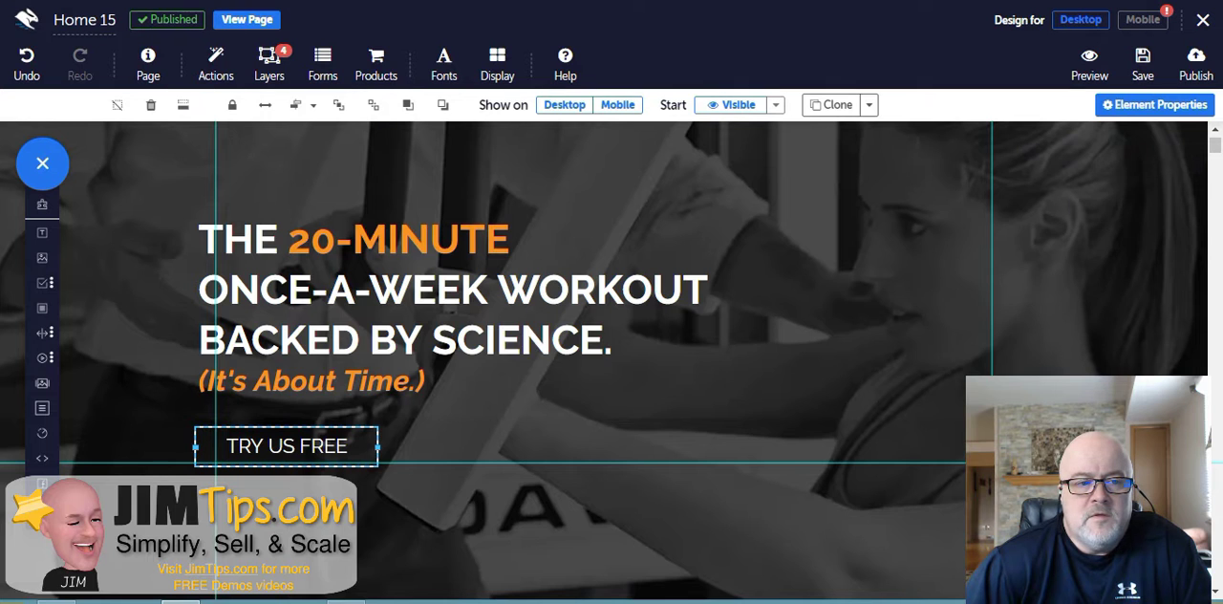
pyautogui.click(215, 63)
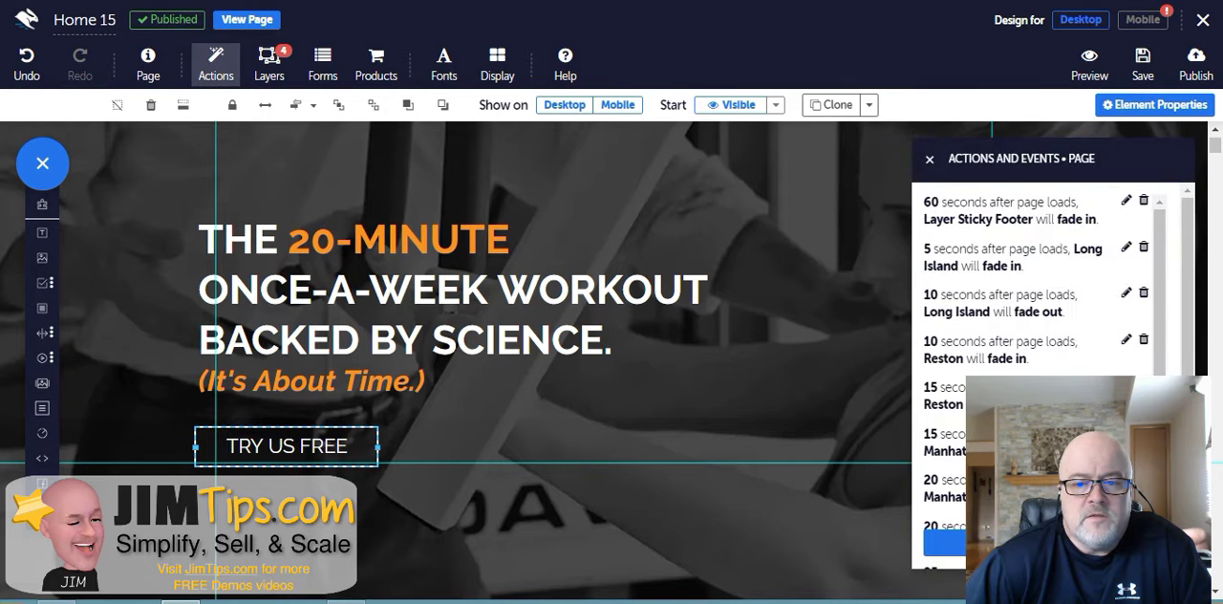
pyautogui.click(929, 159)
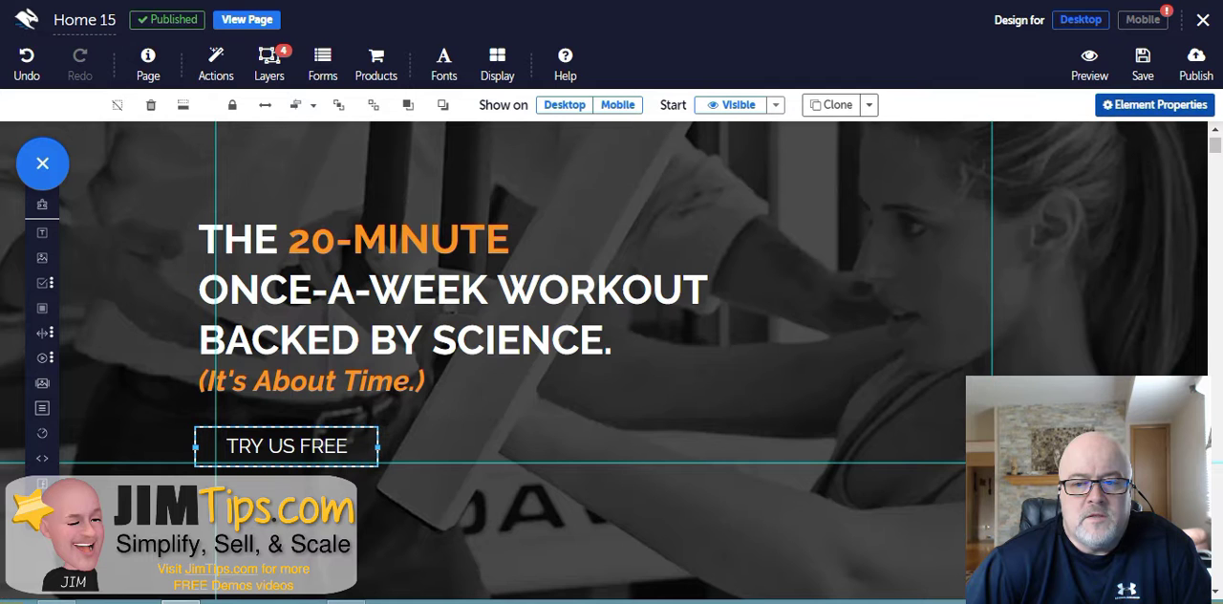
# - Open the TRY US FREE button's element properties and review its actions and events, then close the properties panel
pyautogui.click(1156, 104)
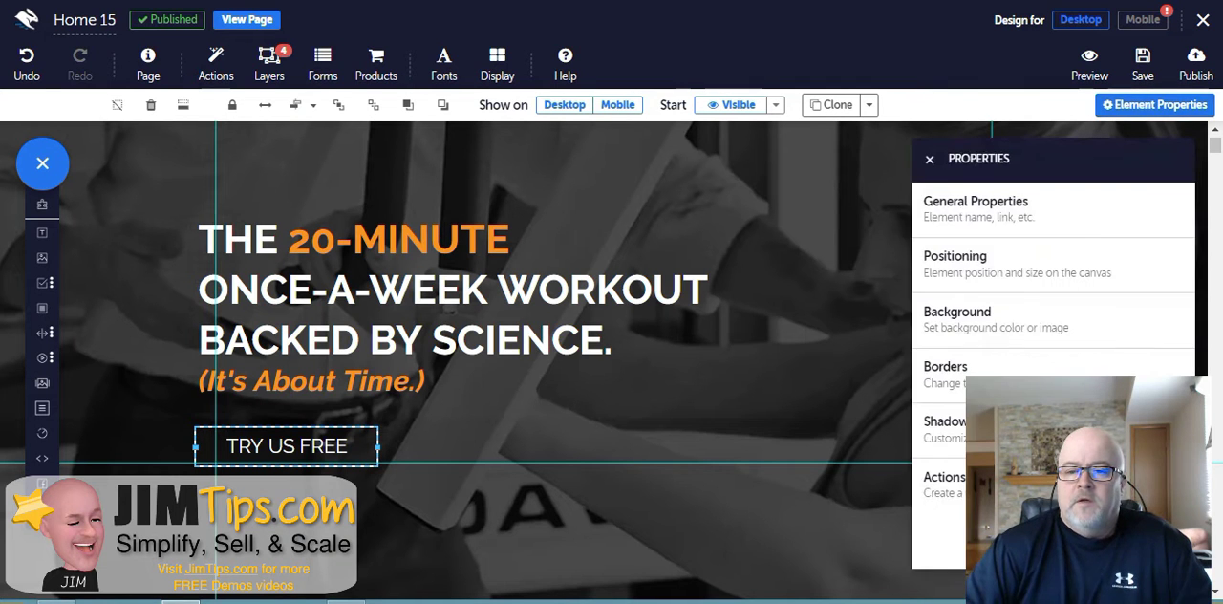
pyautogui.click(944, 483)
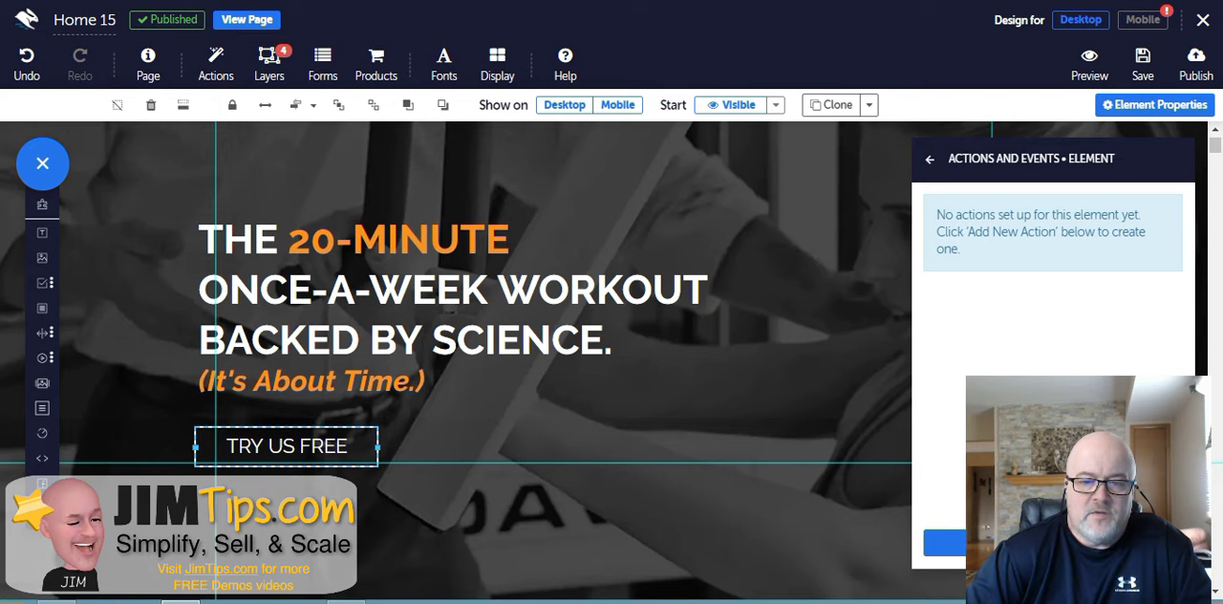
pyautogui.moveTo(1051, 158)
pyautogui.mouseDown()
pyautogui.moveTo(1076, 164)
pyautogui.moveTo(1051, 149)
pyautogui.mouseUp()
pyautogui.click(930, 151)
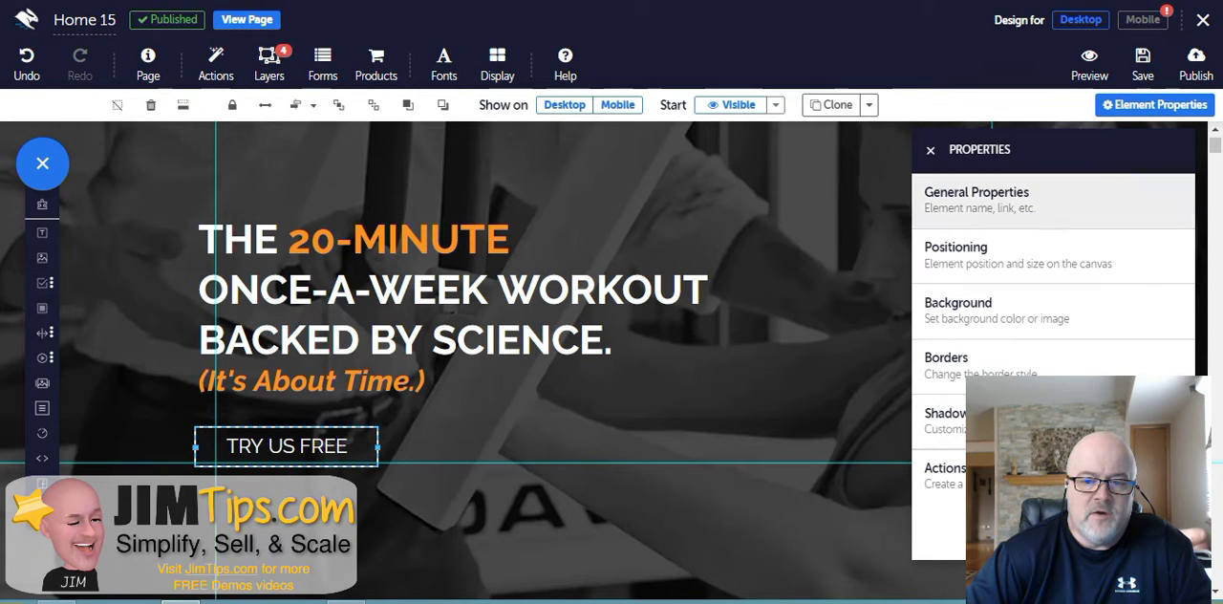
pyautogui.click(930, 150)
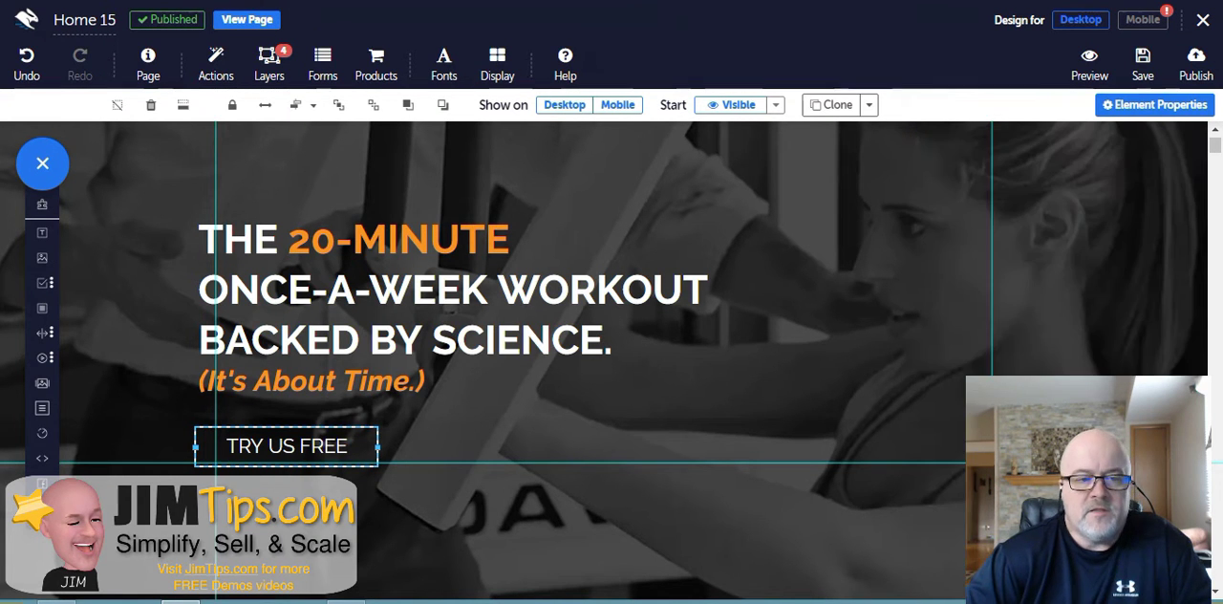
# - Open the Layers panel and briefly show, then hide, the second Sticky layer to preview it
pyautogui.click(270, 63)
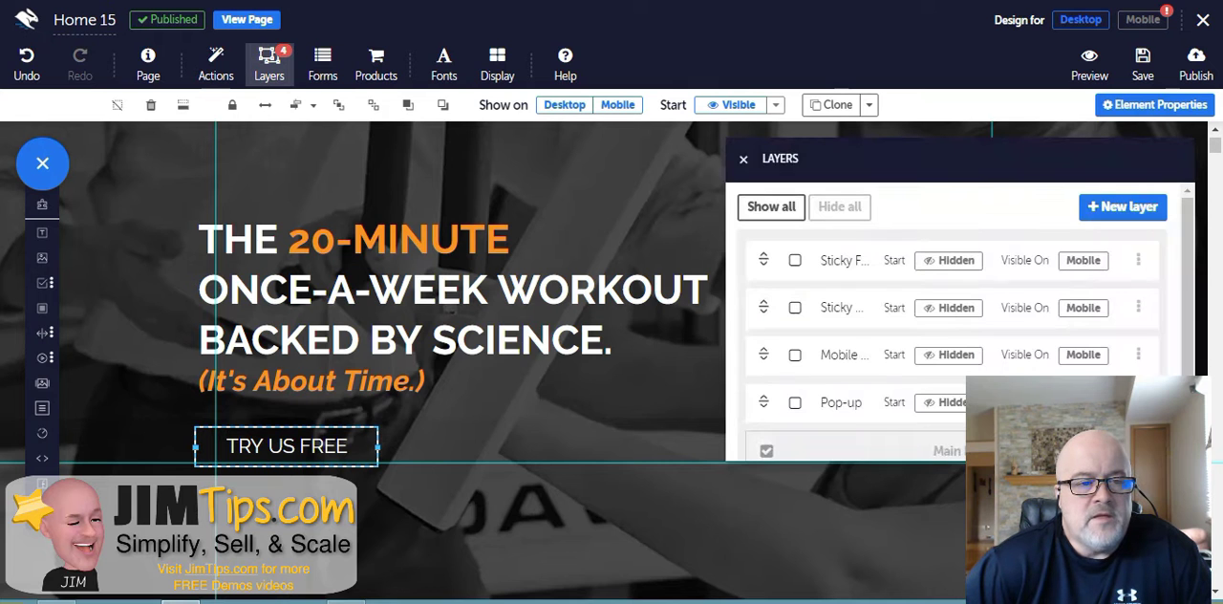
pyautogui.scroll(-1, 1083, 367)
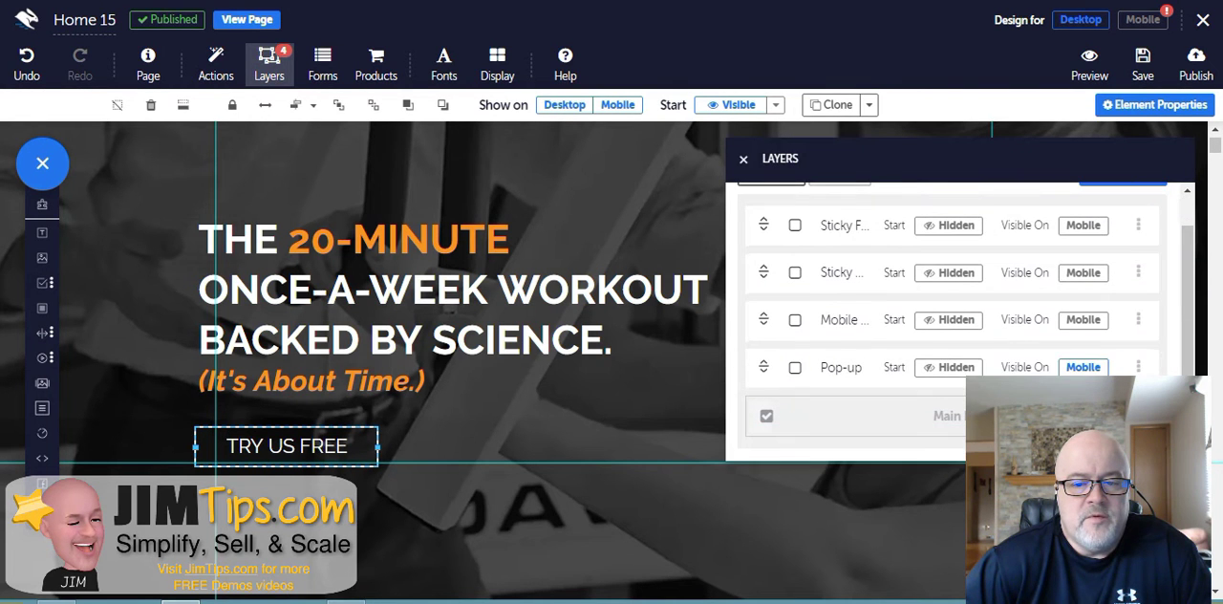
pyautogui.scroll(1, 1083, 367)
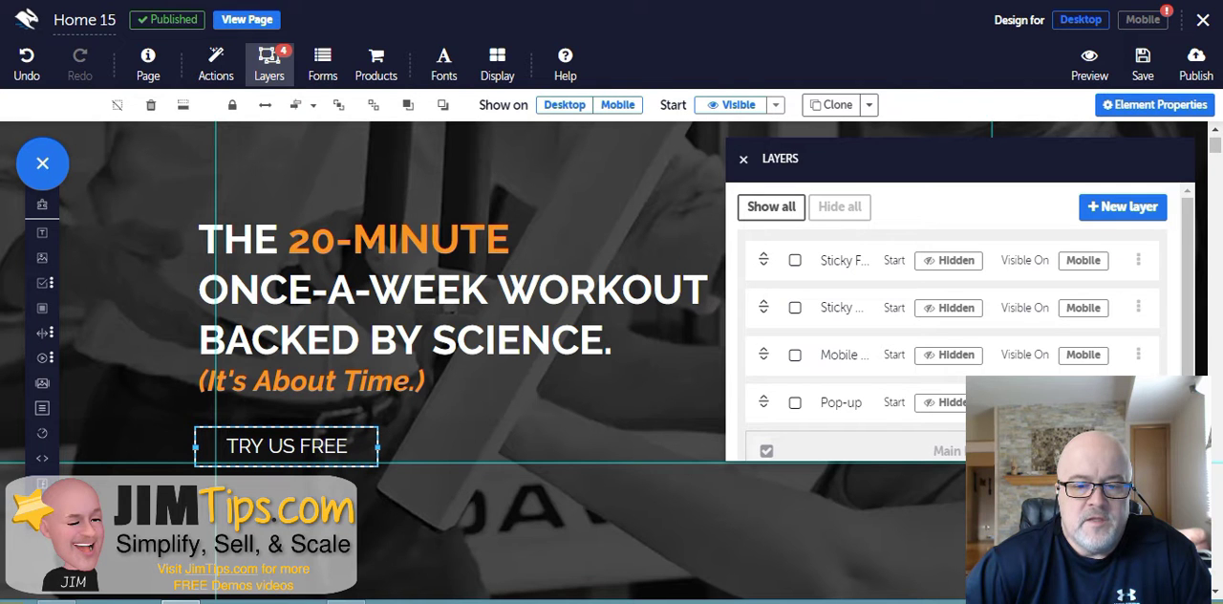
pyautogui.click(794, 307)
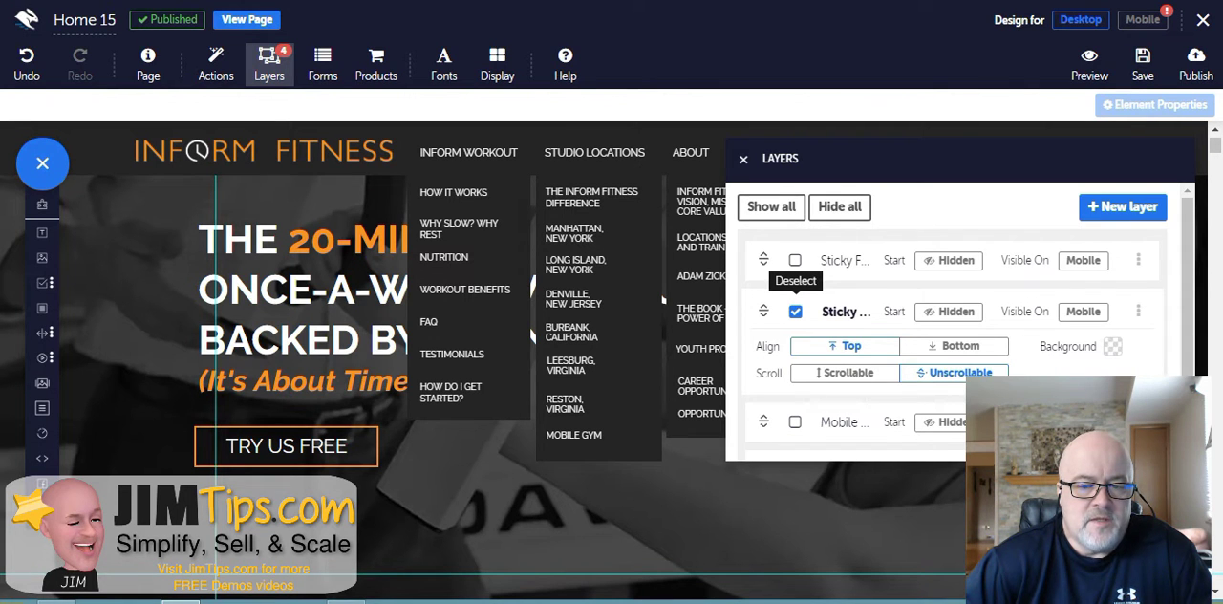
pyautogui.click(795, 311)
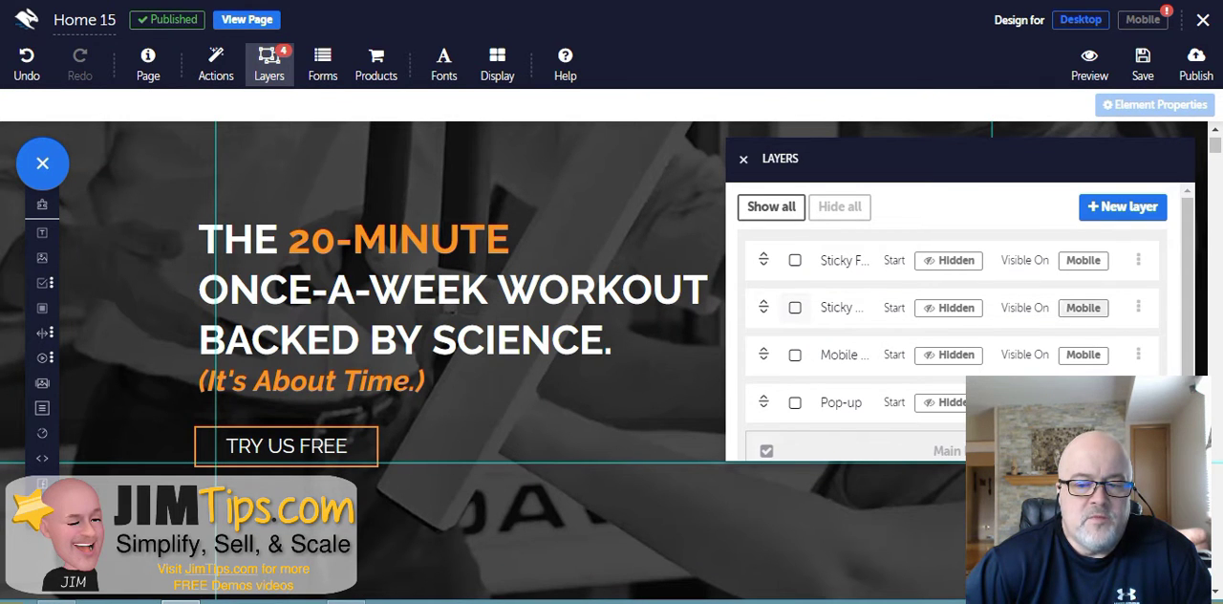
pyautogui.scroll(-1, 1082, 367)
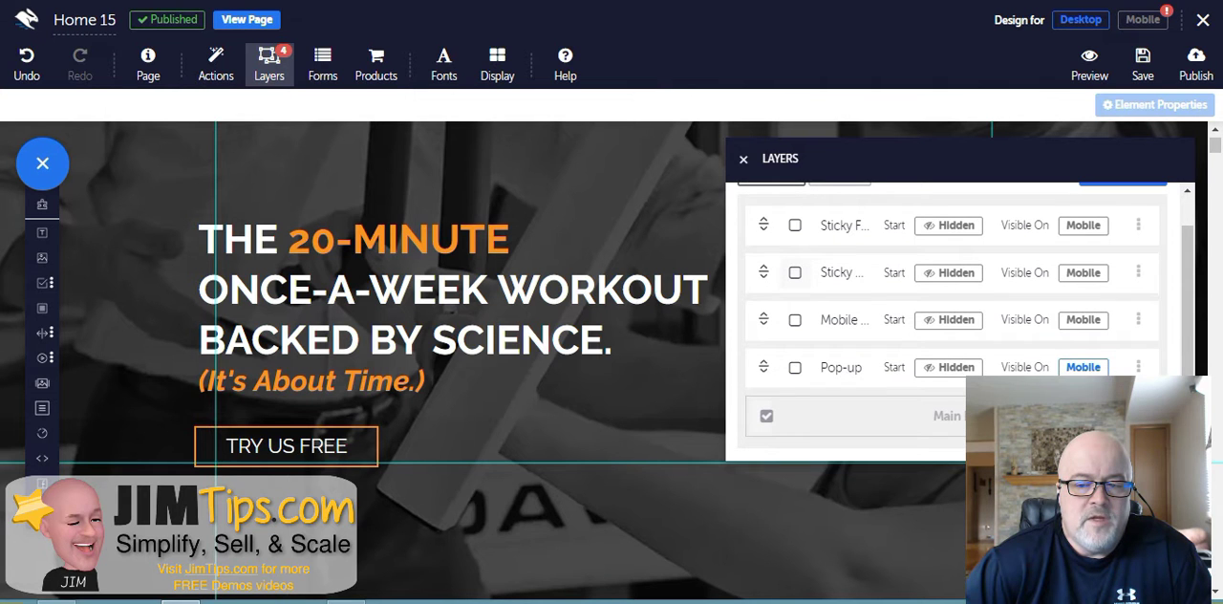
pyautogui.scroll(1, 1083, 367)
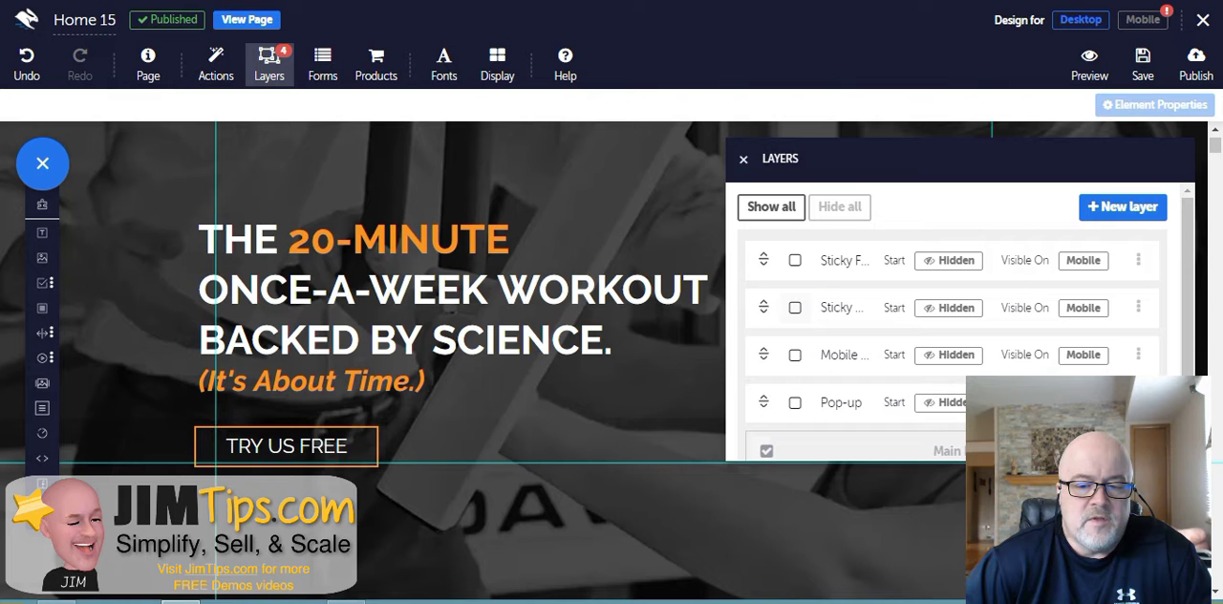
# - Briefly show and hide the Pop-up and Mobile layers to preview them, then close the Layers panel
pyautogui.click(795, 402)
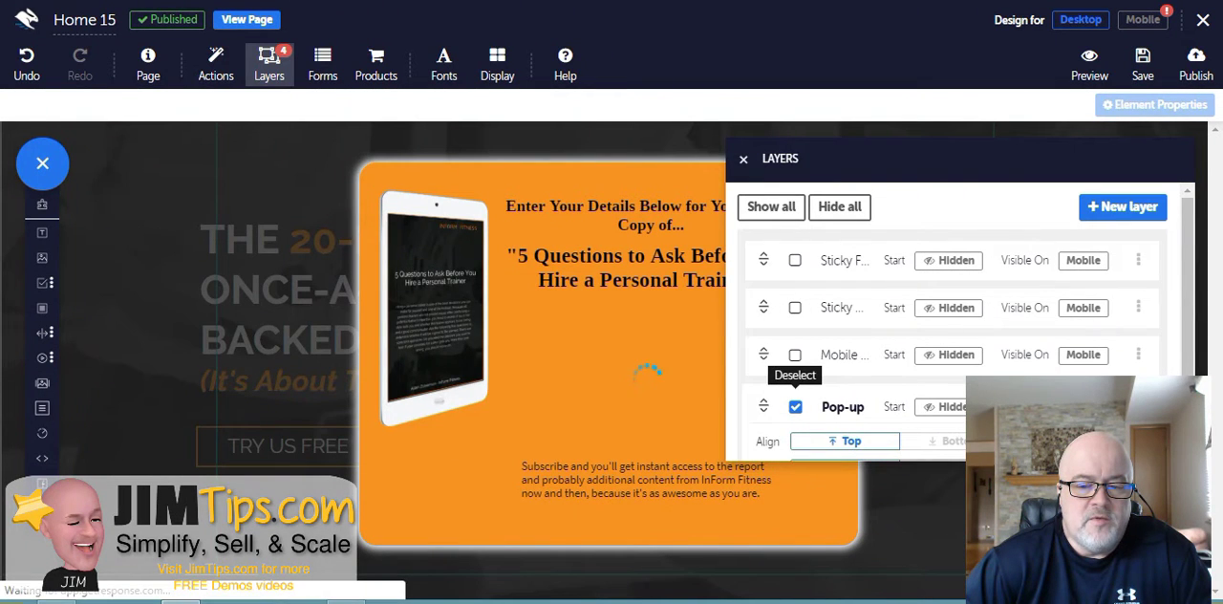
pyautogui.click(795, 406)
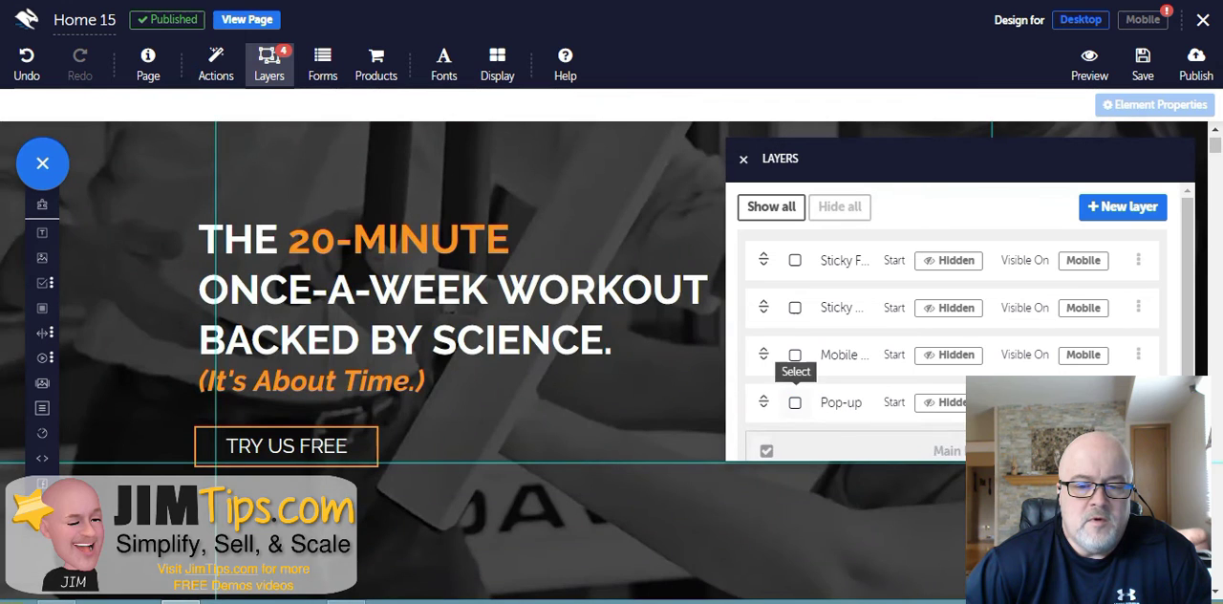
pyautogui.click(795, 354)
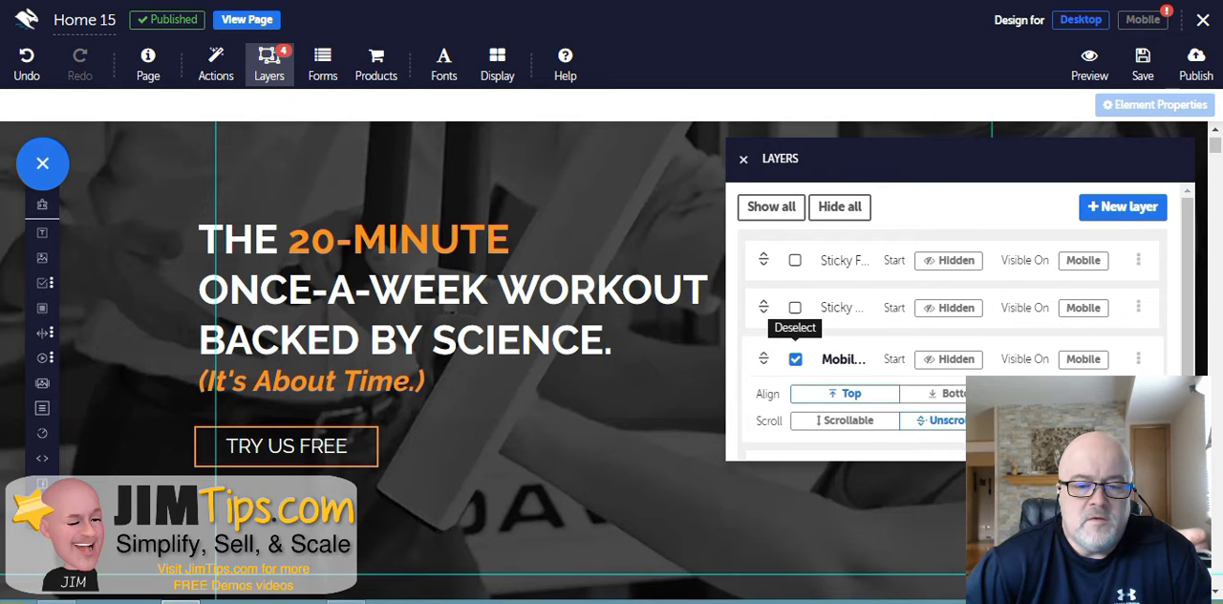
pyautogui.click(795, 359)
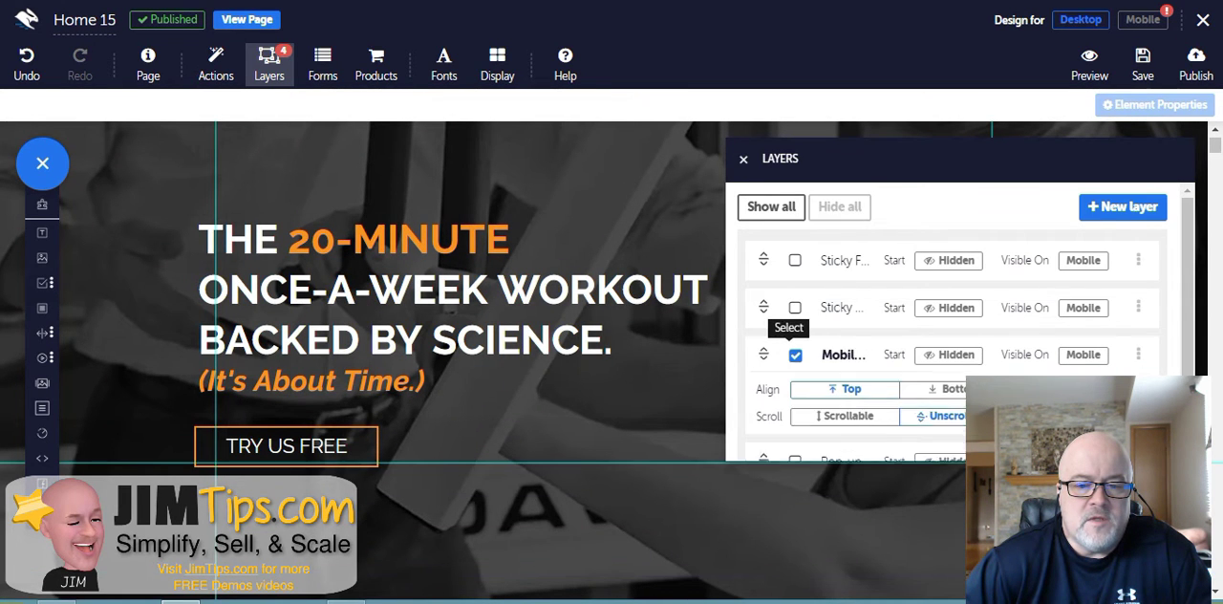
pyautogui.scroll(-1, 795, 325)
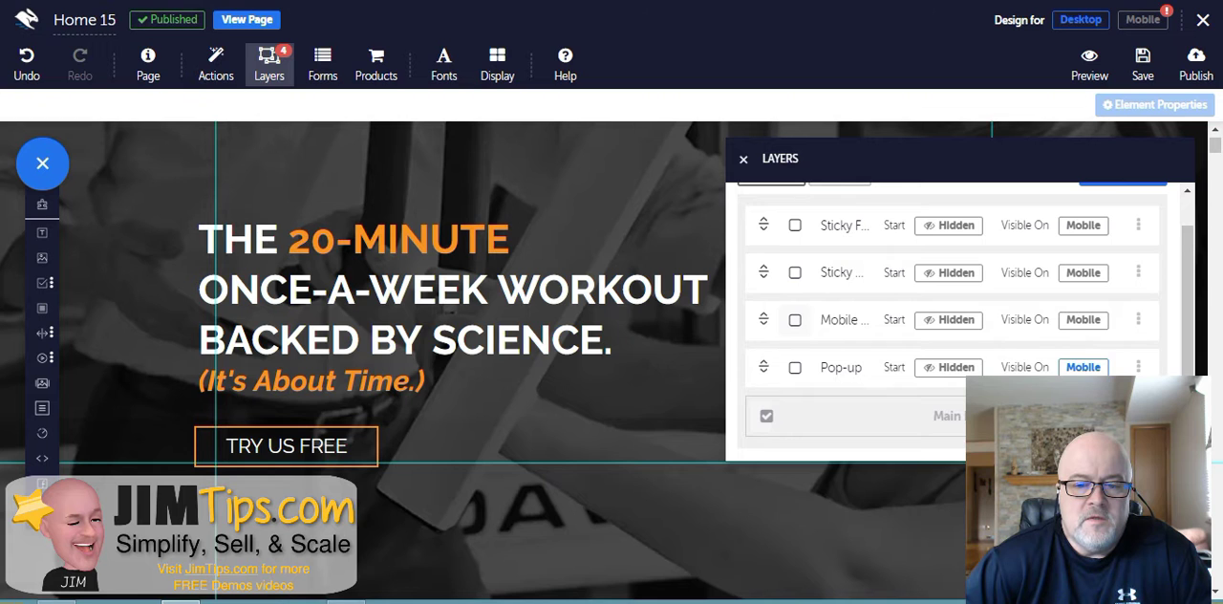
pyautogui.scroll(1, 795, 324)
pyautogui.click(743, 158)
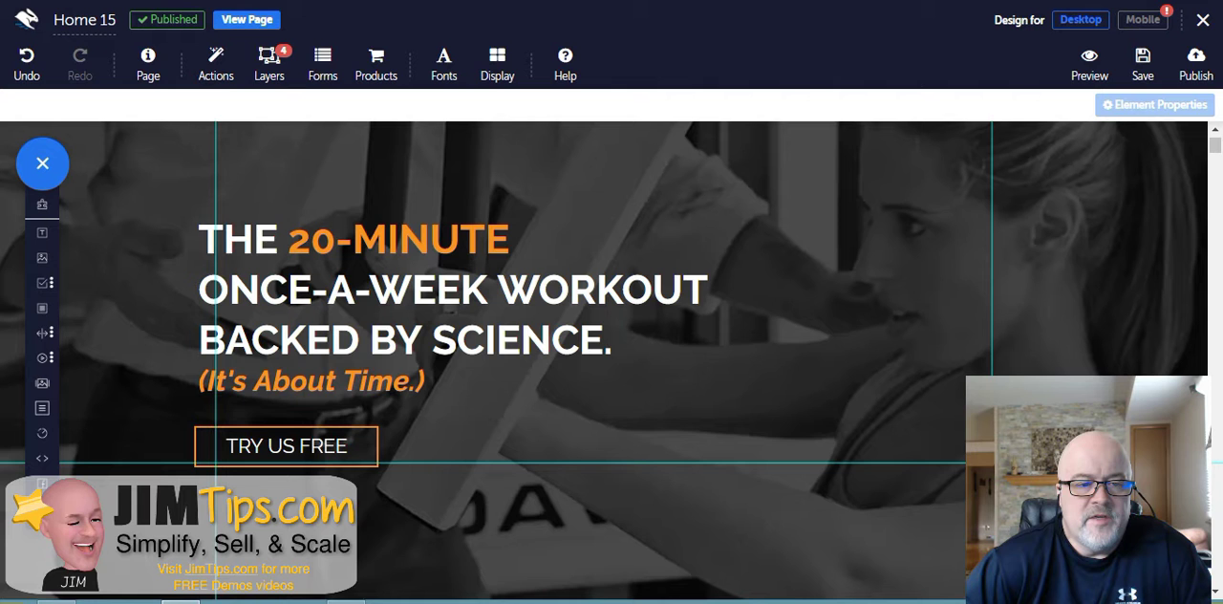
# - Open the page's form configuration and review the GetResponse autoresponder and Email notification settings
pyautogui.click(323, 65)
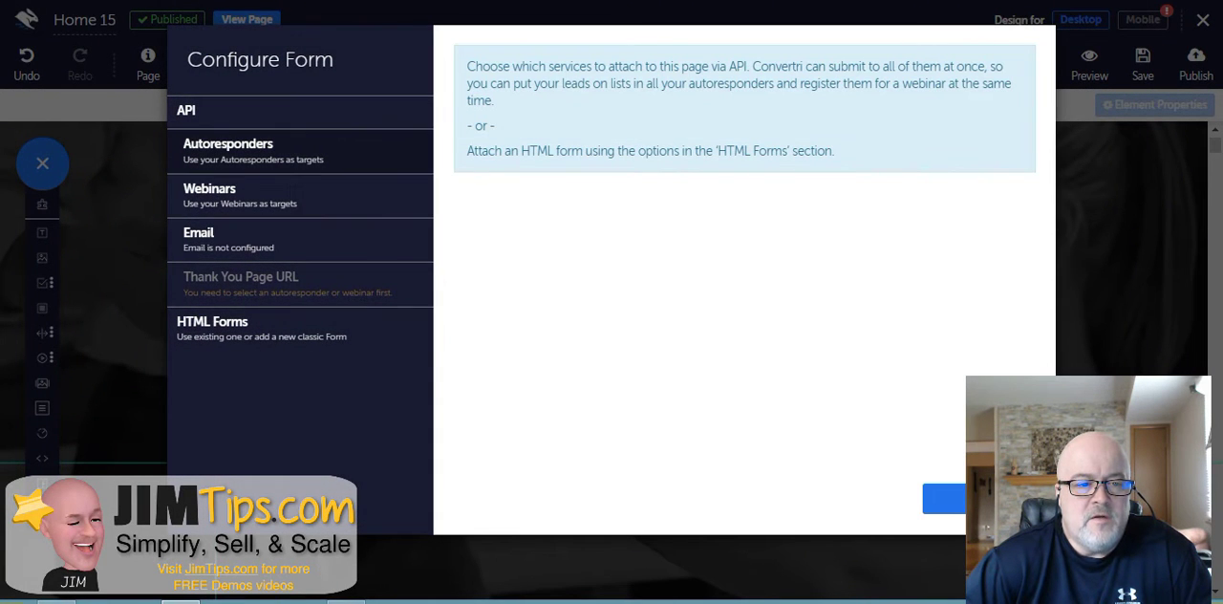
pyautogui.click(238, 150)
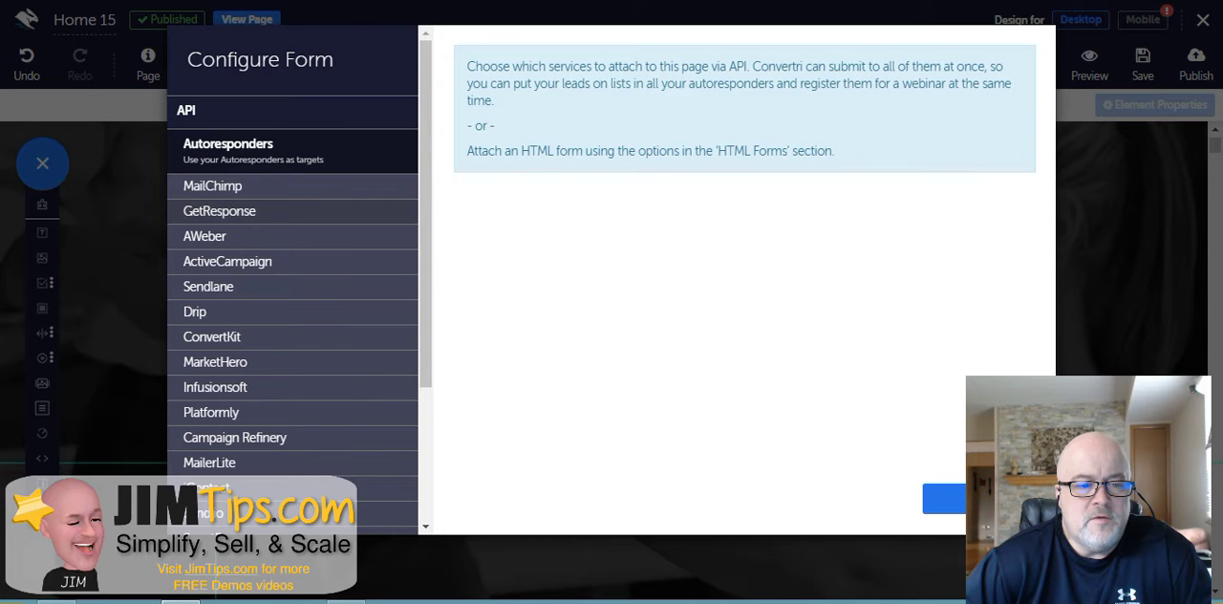
pyautogui.click(219, 212)
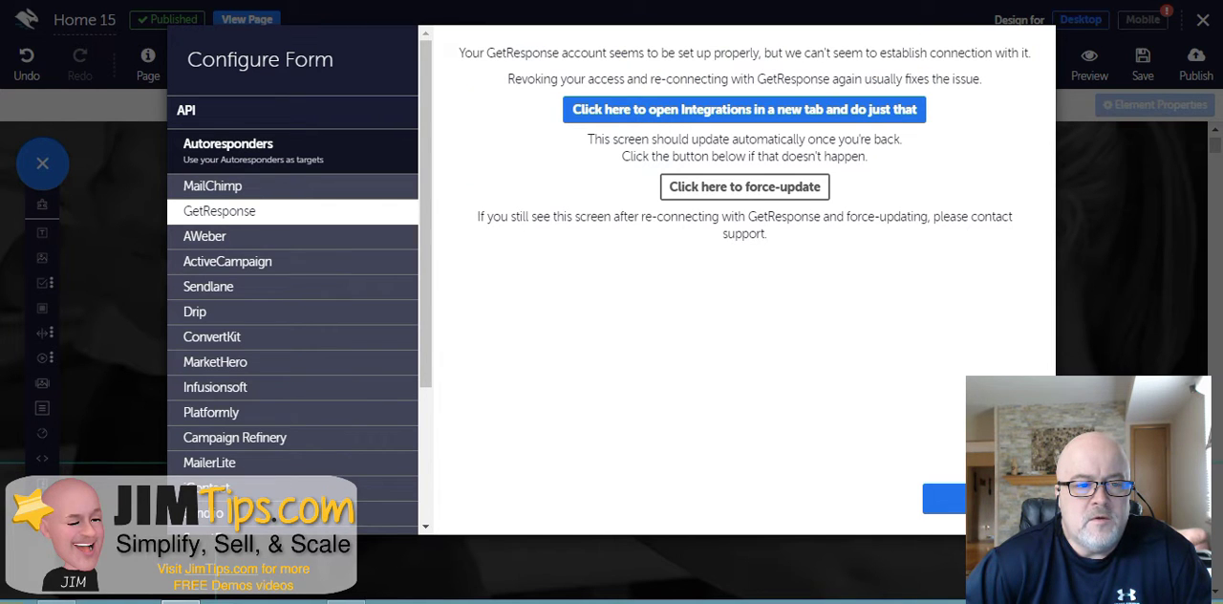
pyautogui.click(238, 151)
pyautogui.click(239, 240)
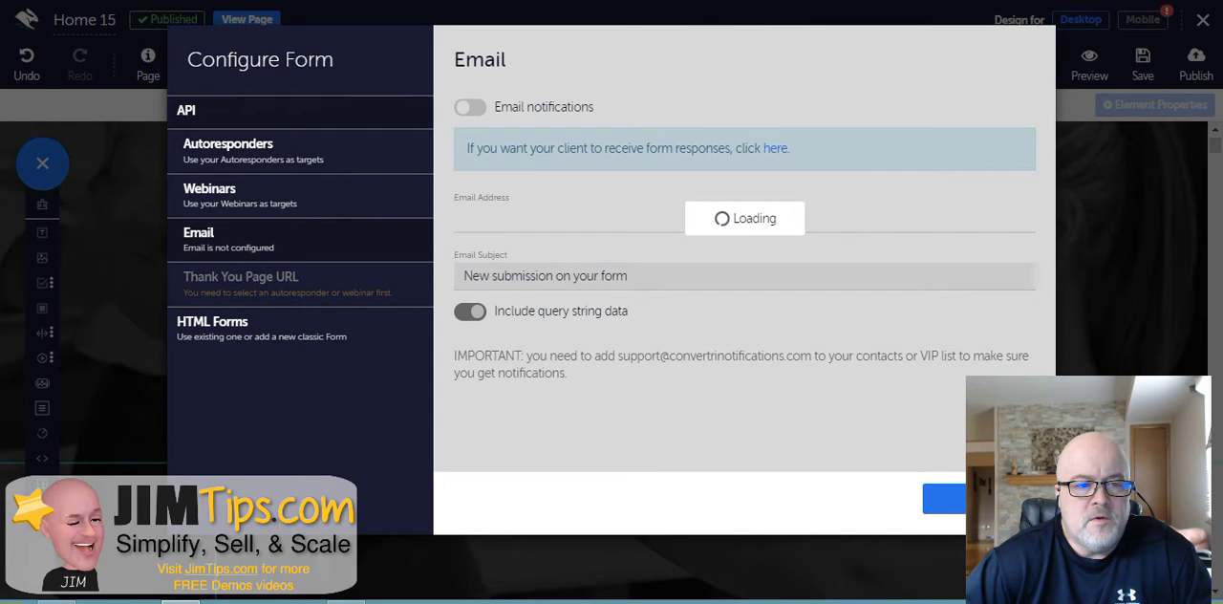
# - Revisit the Autoresponders list and GetResponse connection settings, then close the form configuration
pyautogui.click(251, 151)
pyautogui.click(250, 151)
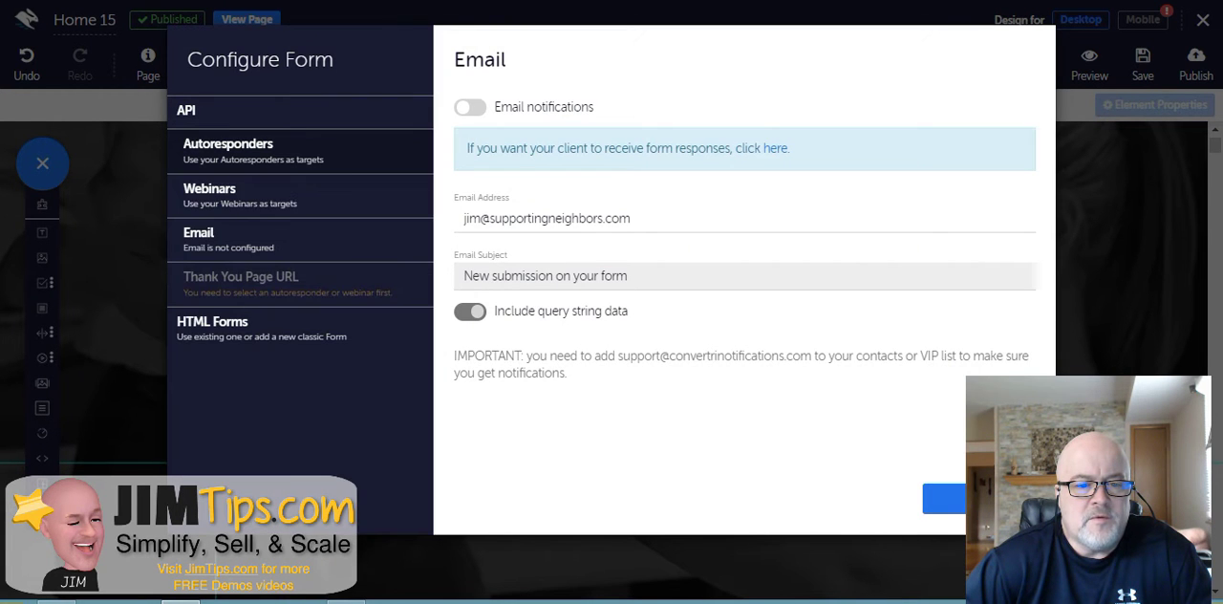
pyautogui.click(251, 151)
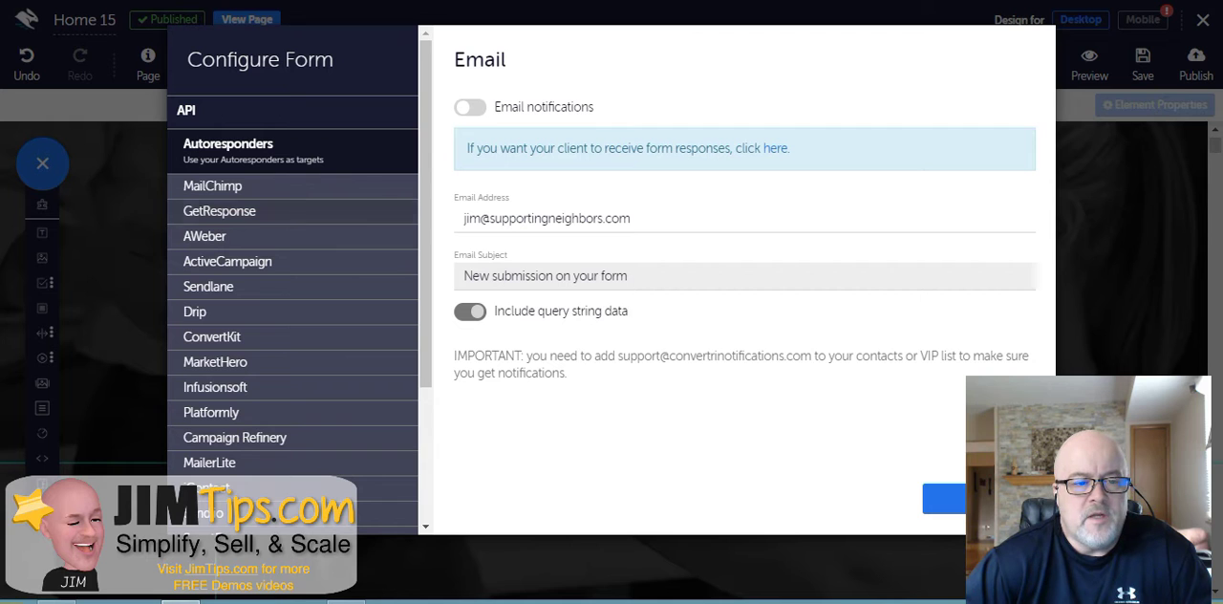
pyautogui.click(250, 211)
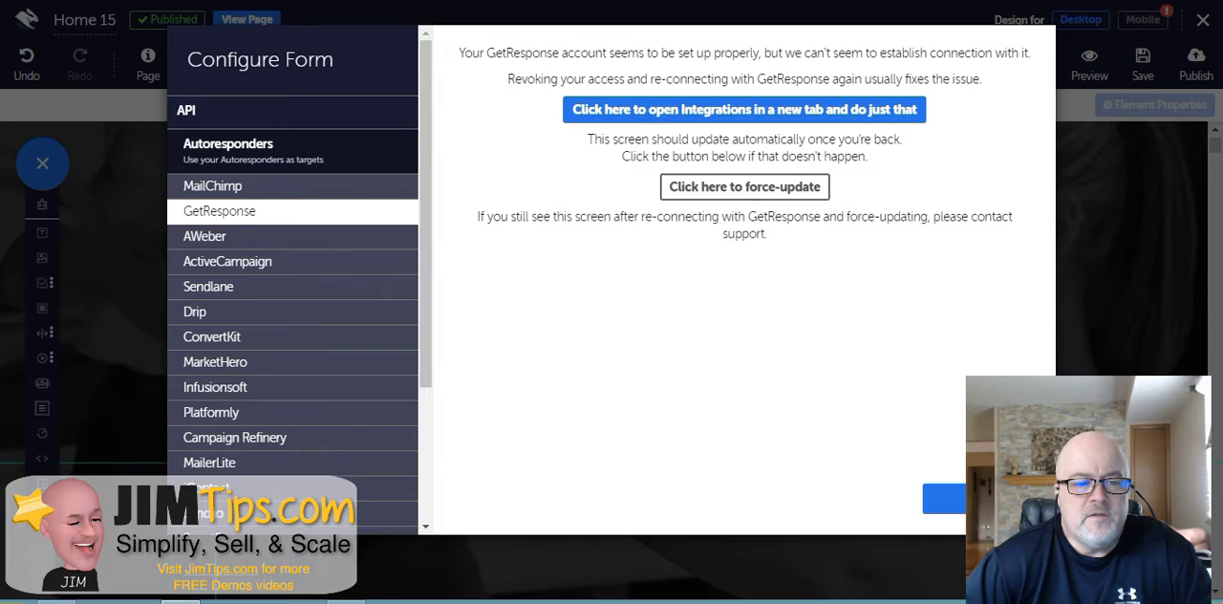
pyautogui.click(982, 499)
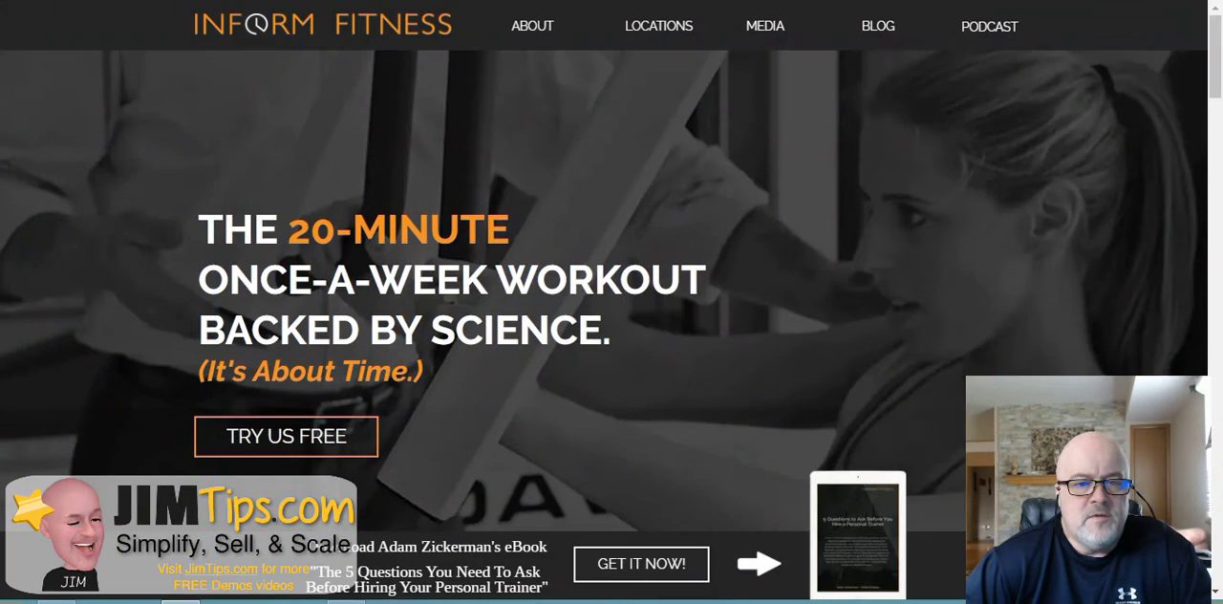
# - Scroll through the published home page in the browser tab
pyautogui.scroll(-10, 611, 287)
pyautogui.scroll(-10, 612, 286)
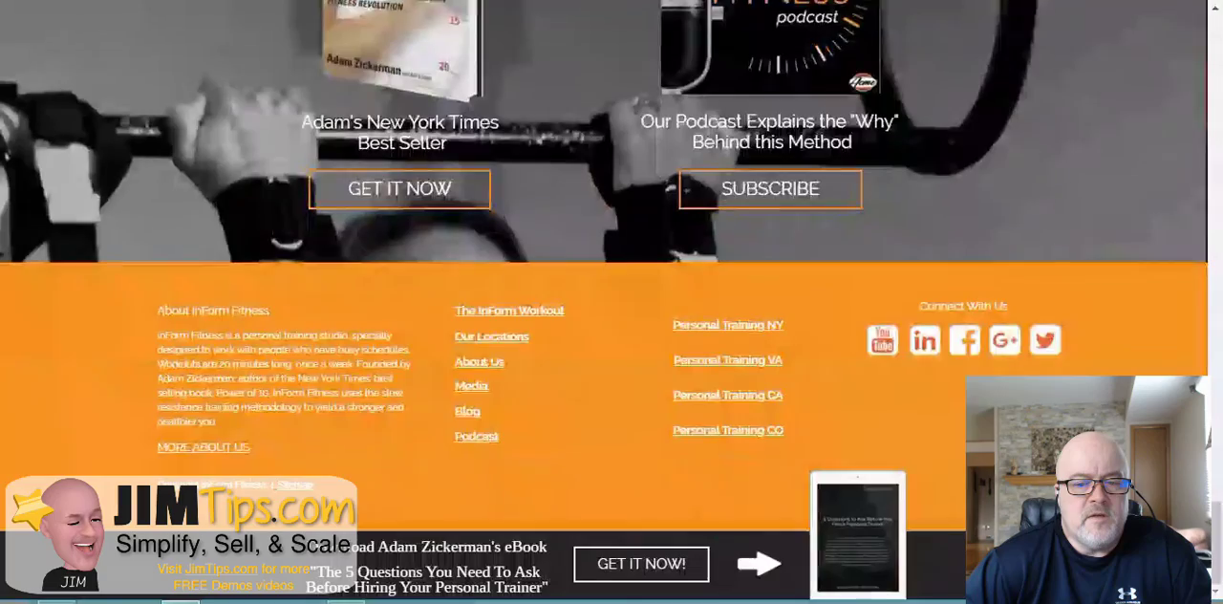
pyautogui.scroll(5, 612, 287)
pyautogui.scroll(-10, 611, 287)
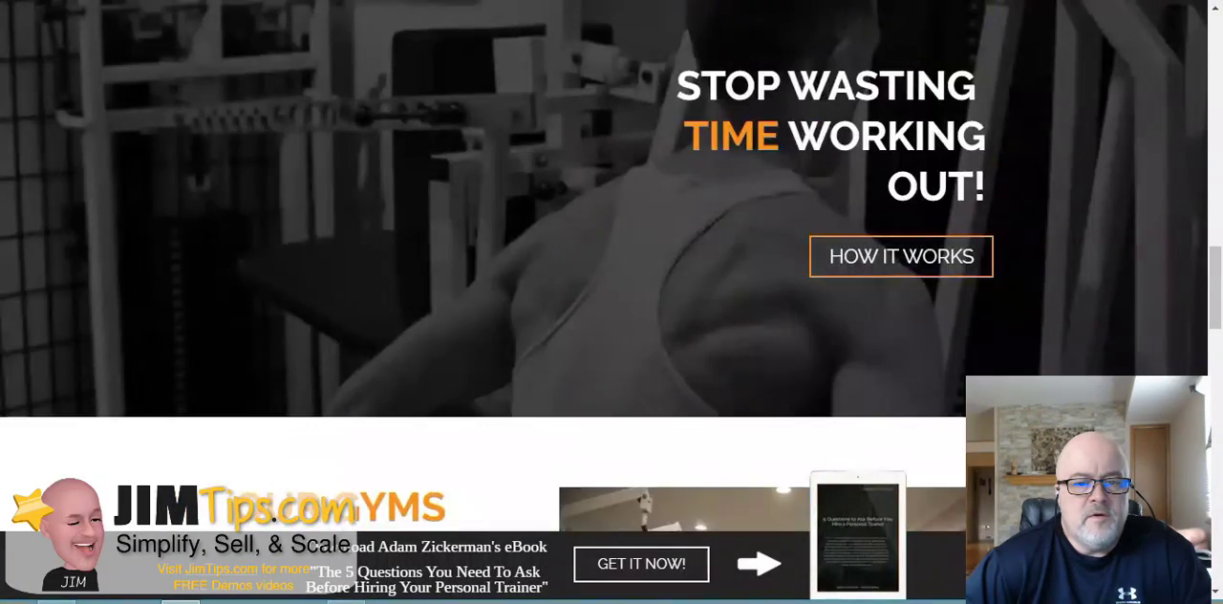
pyautogui.scroll(5, 611, 287)
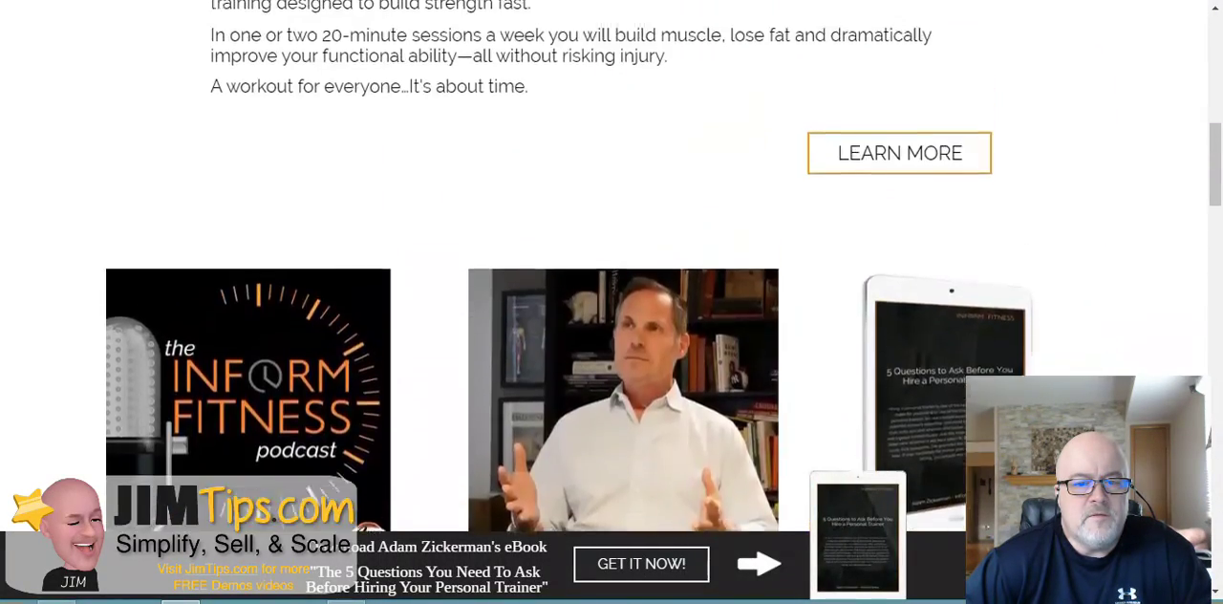
pyautogui.scroll(-2, 611, 286)
pyautogui.scroll(5, 286, 436)
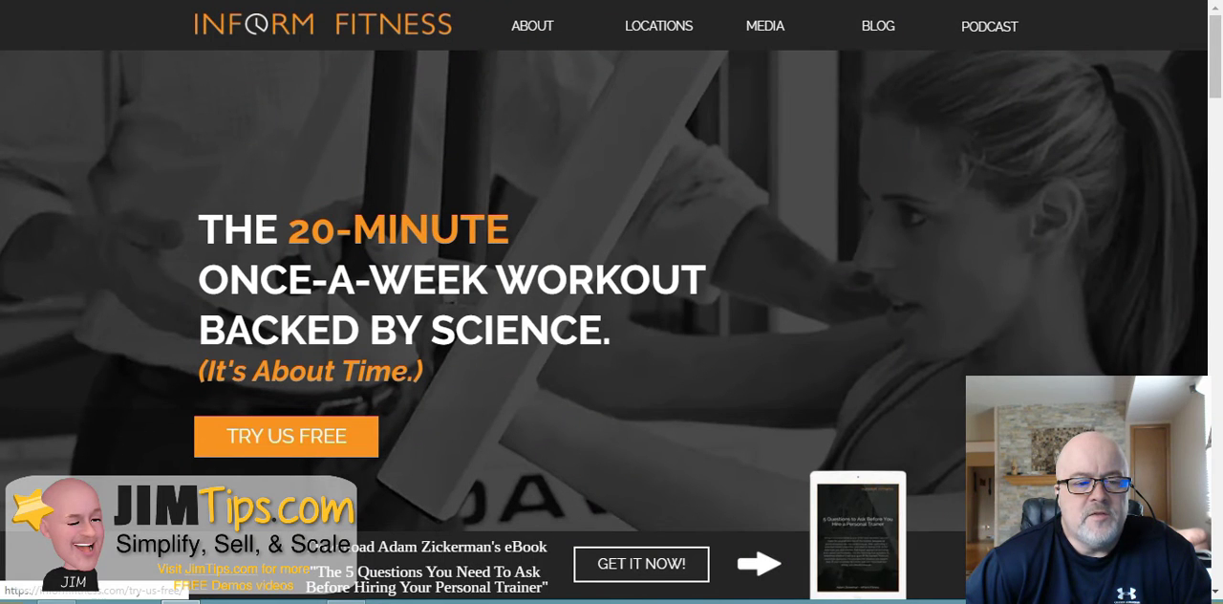
# - Open the page's form configuration and review the Autoresponders GetResponse connection and the Webinars services list
pyautogui.click(287, 435)
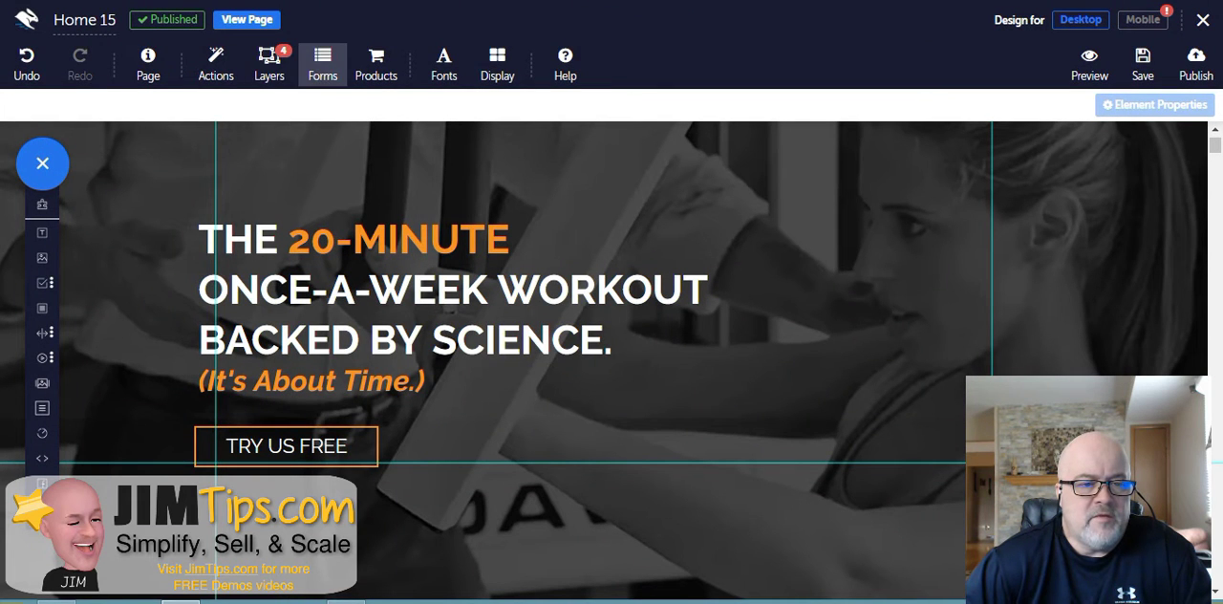
pyautogui.click(322, 63)
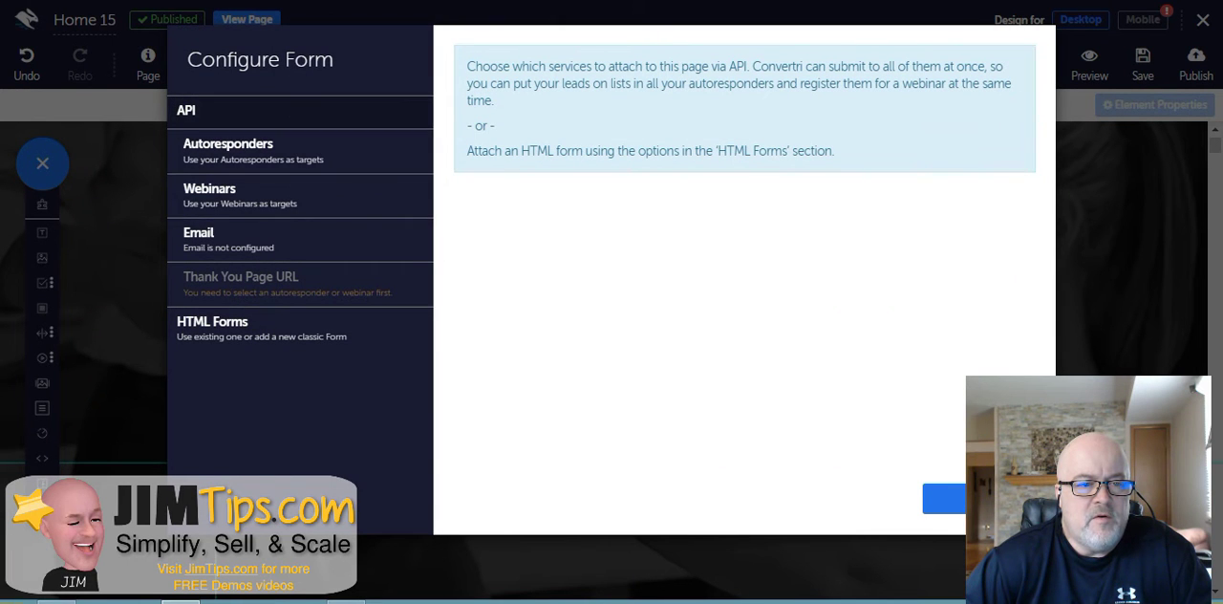
pyautogui.click(228, 150)
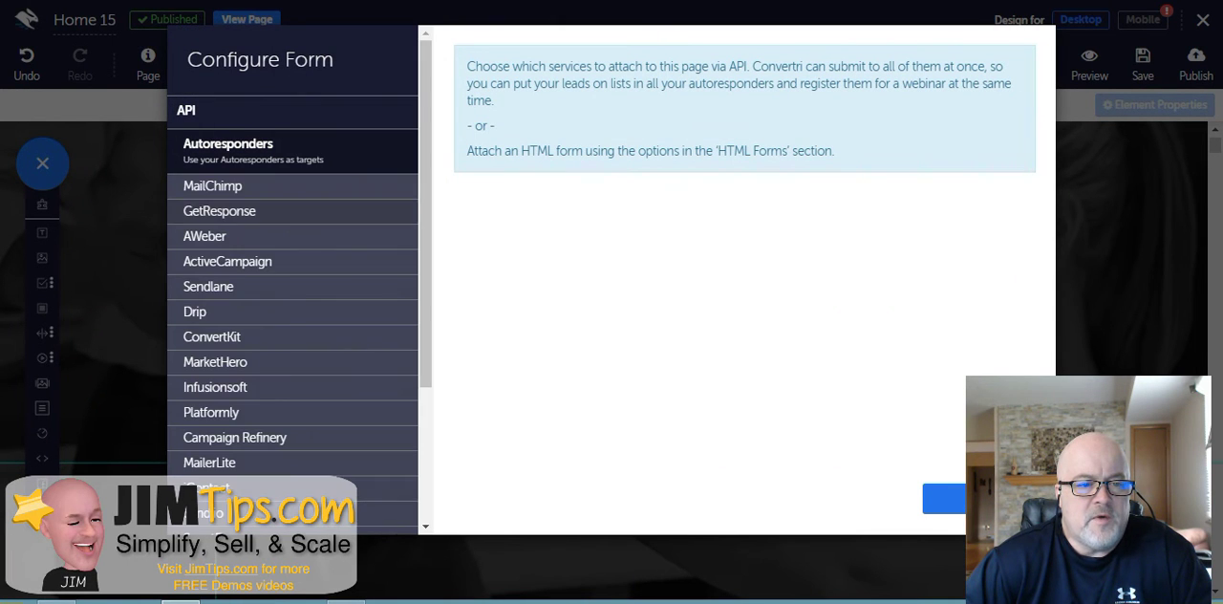
pyautogui.click(227, 212)
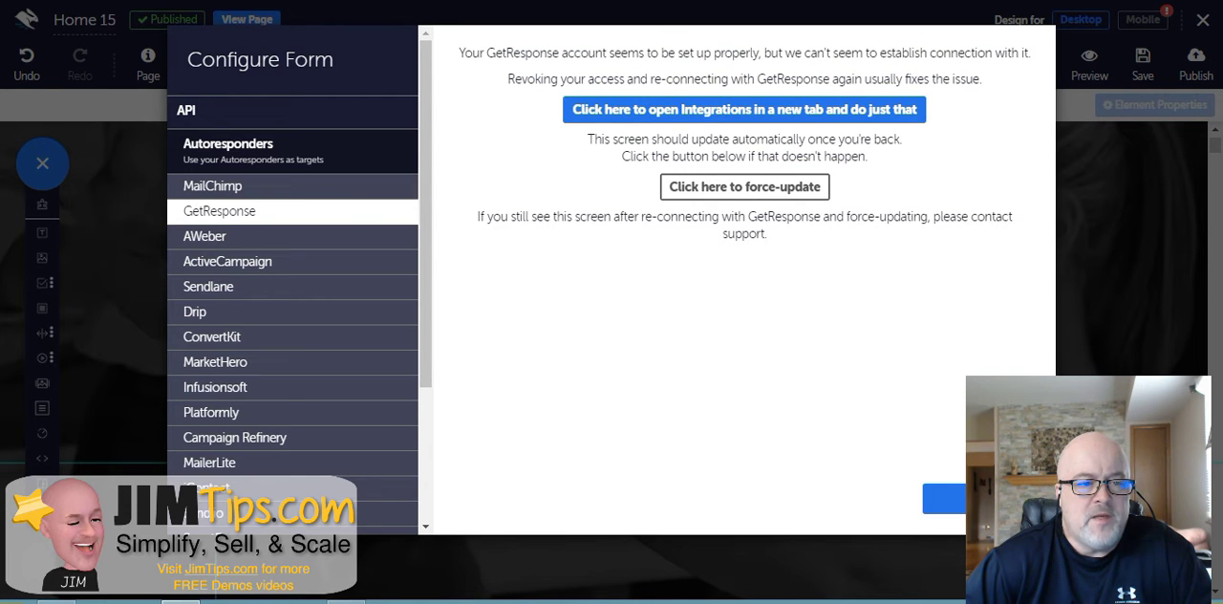
pyautogui.click(252, 151)
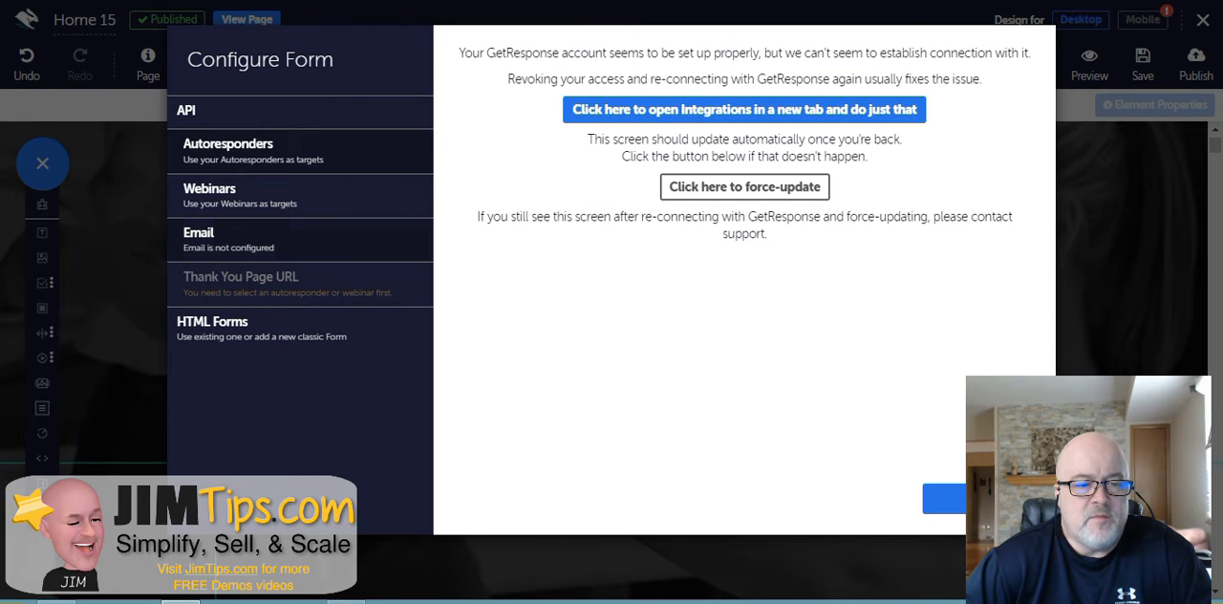
pyautogui.click(239, 195)
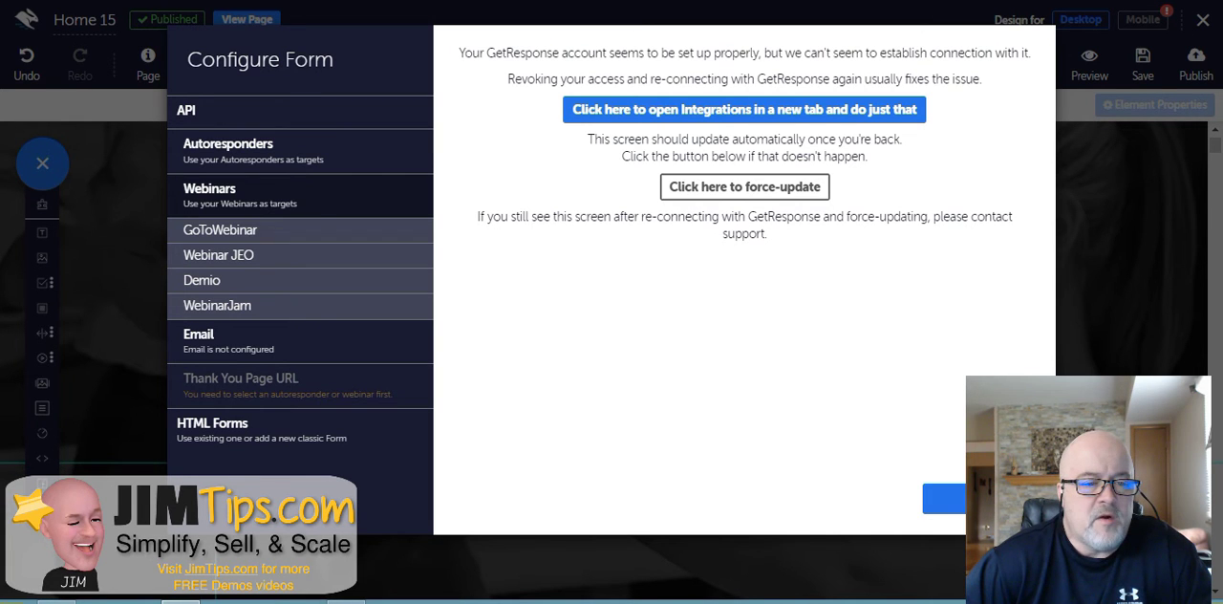
# - Review the Email notification and HTML Forms options in the form configuration, then close it
pyautogui.click(300, 195)
pyautogui.click(299, 196)
pyautogui.click(300, 196)
pyautogui.click(277, 240)
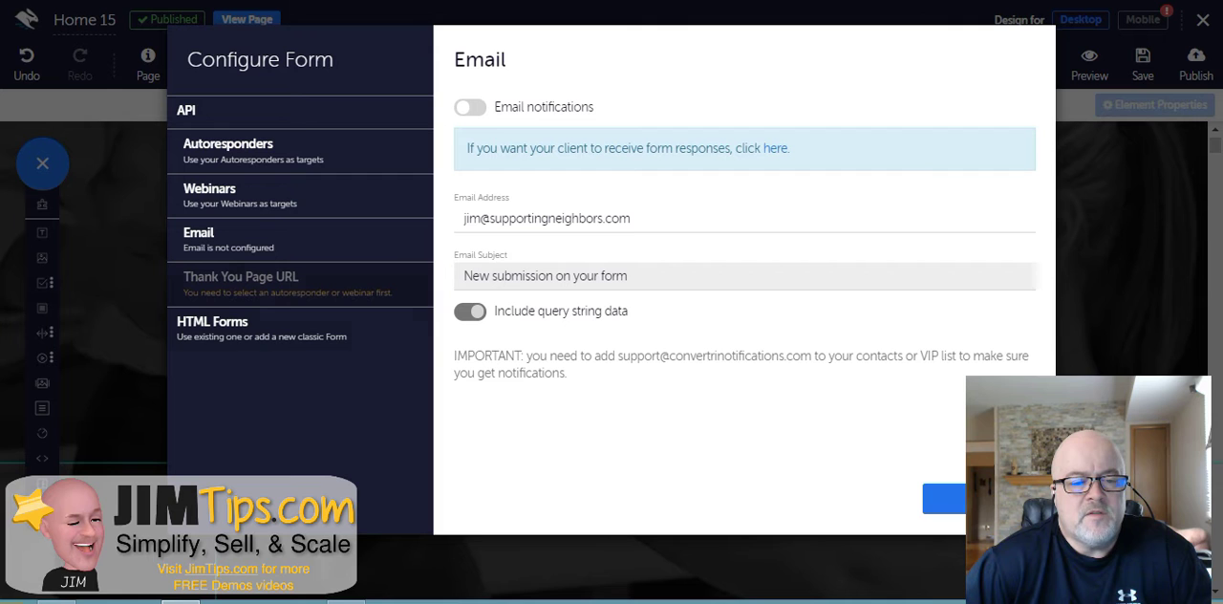
pyautogui.click(260, 328)
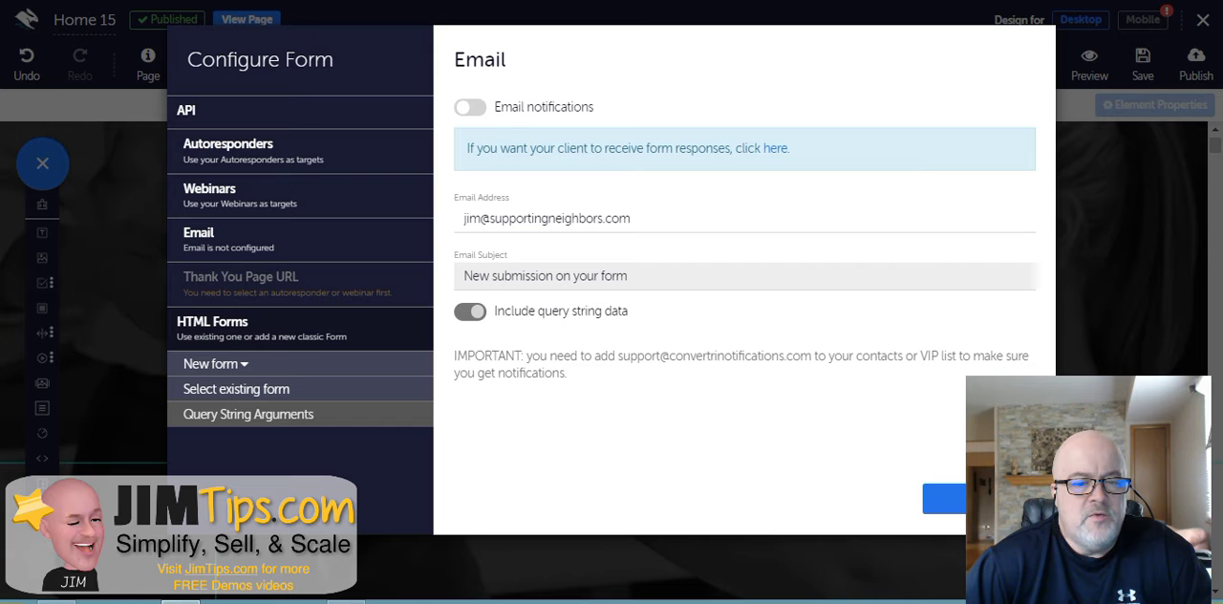
pyautogui.click(979, 499)
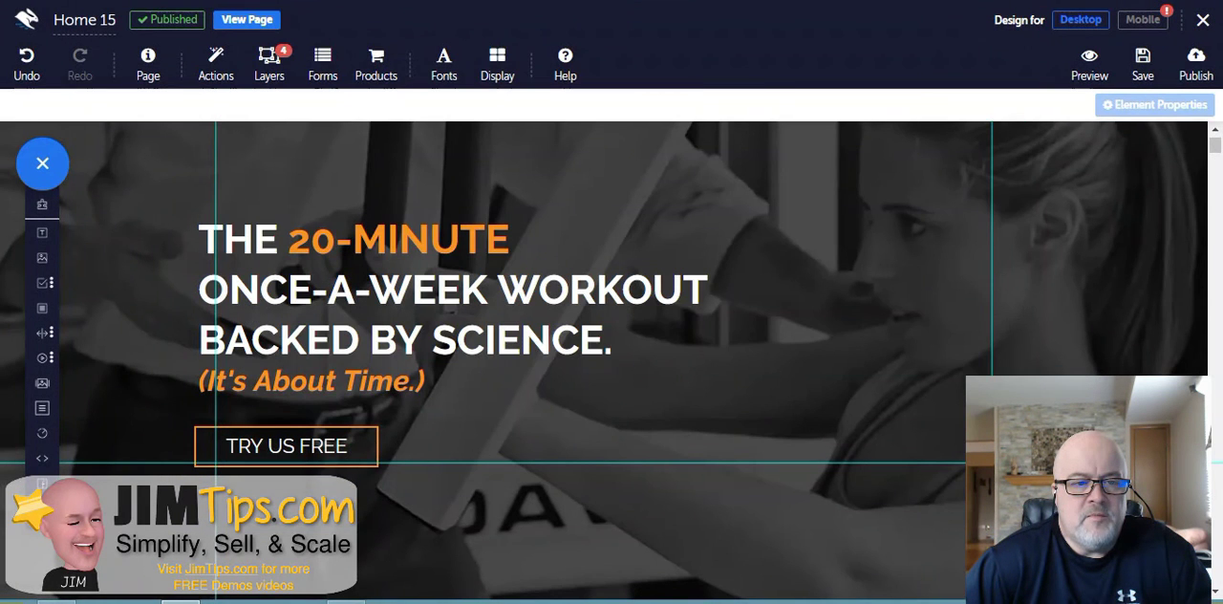
# - Open the Checkout Config and review its Product, Checkout, Contact Details, Addresses, Payment Details and Cart Abandonment sections
pyautogui.click(376, 63)
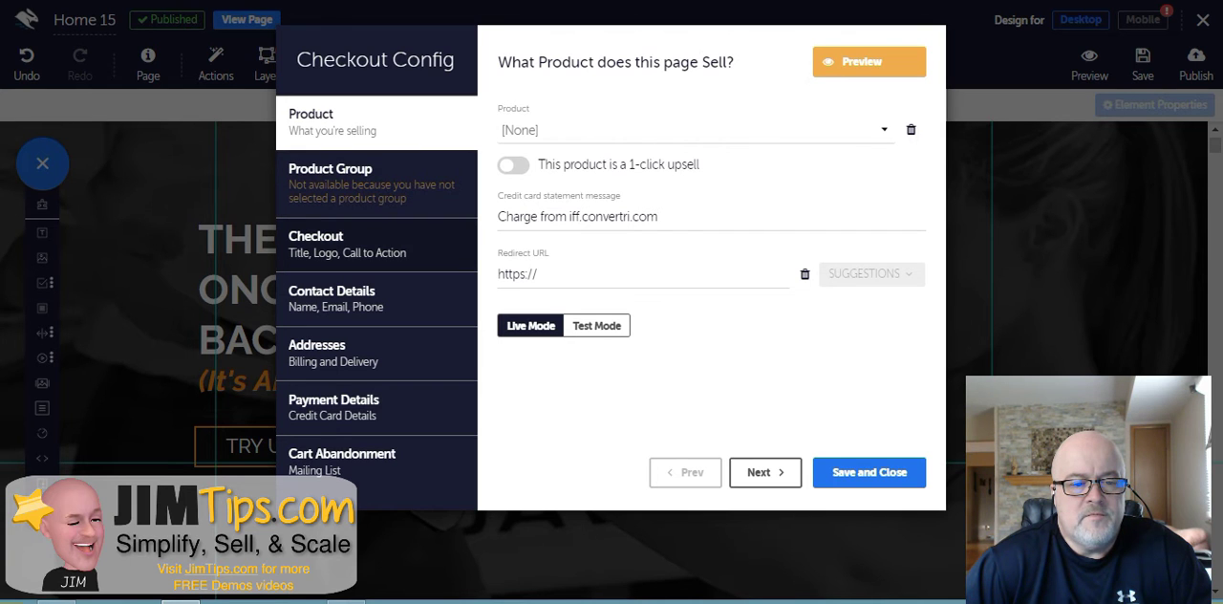
pyautogui.click(377, 245)
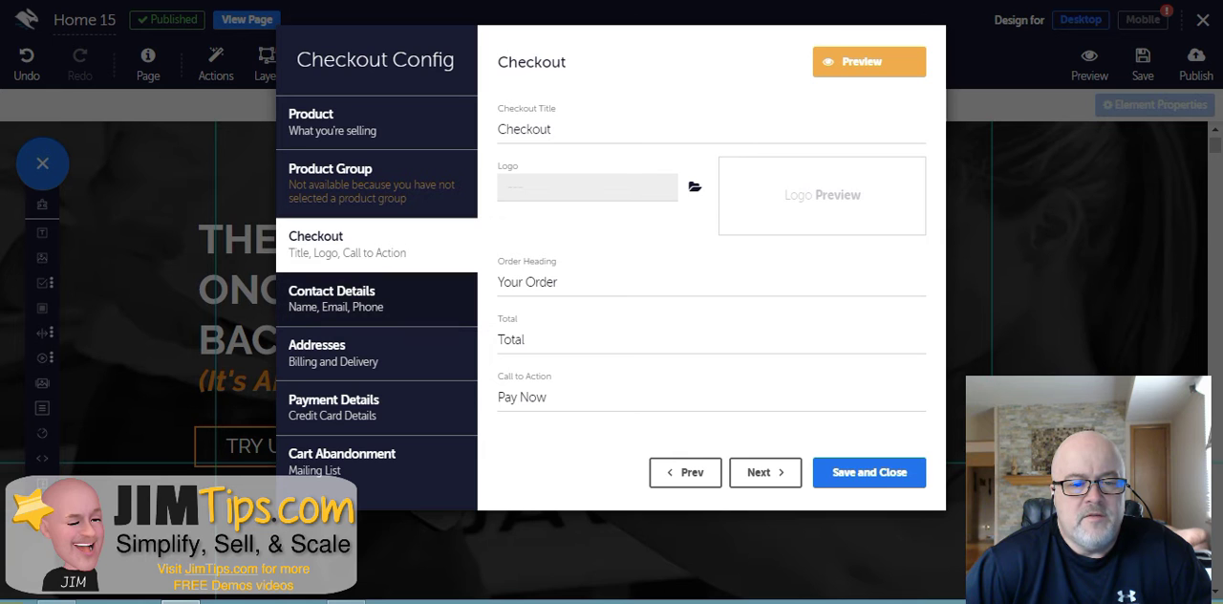
pyautogui.click(376, 299)
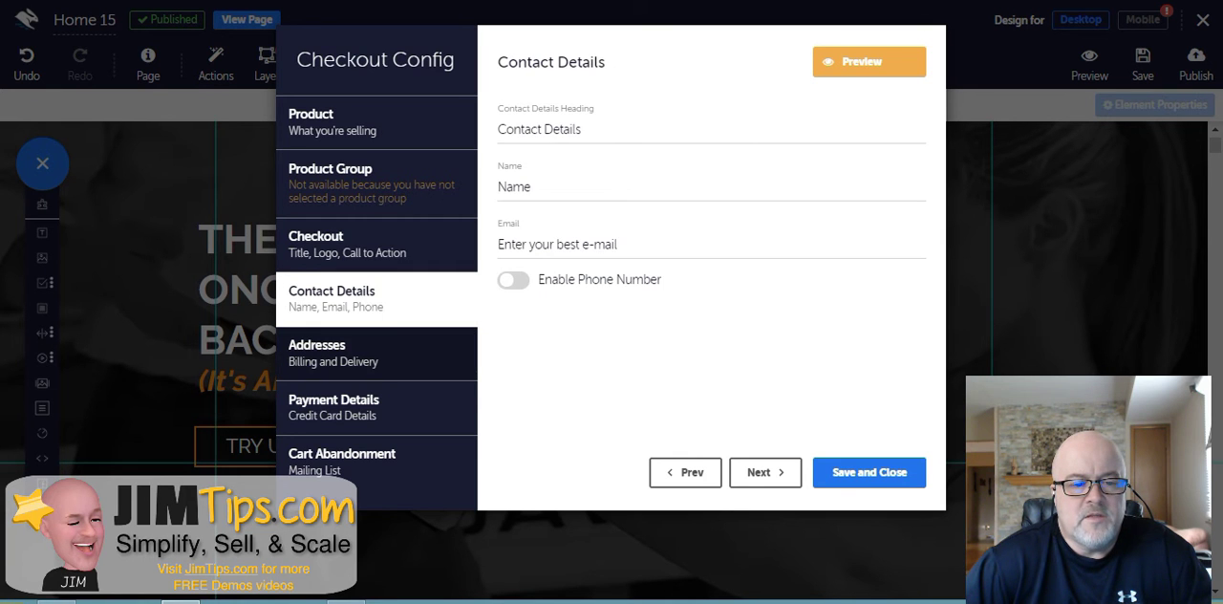
pyautogui.click(377, 354)
pyautogui.click(377, 408)
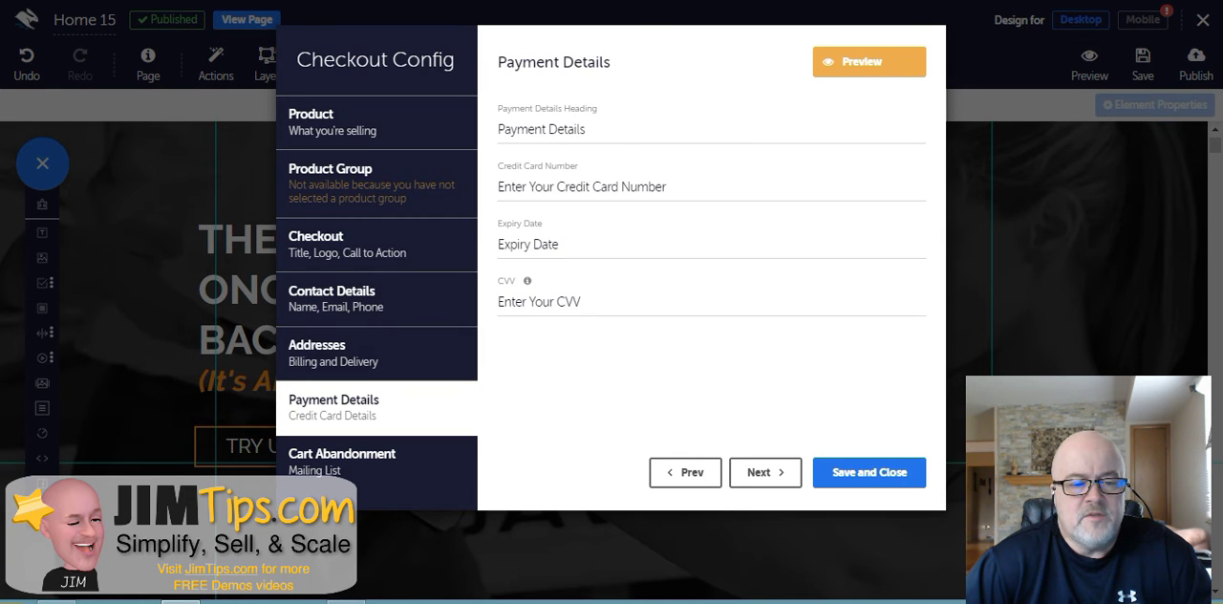
pyautogui.click(377, 461)
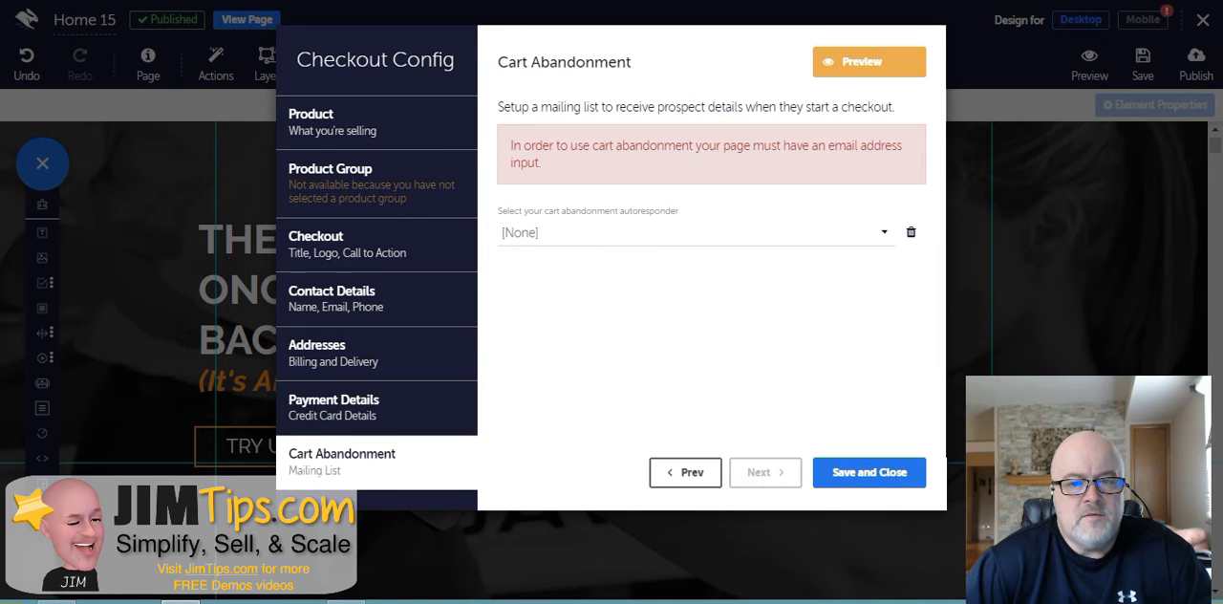
# - Step back through the checkout sections to Product, then save and close the Checkout Config
pyautogui.click(685, 472)
pyautogui.click(685, 472)
pyautogui.click(685, 472)
pyautogui.click(685, 472)
pyautogui.click(685, 472)
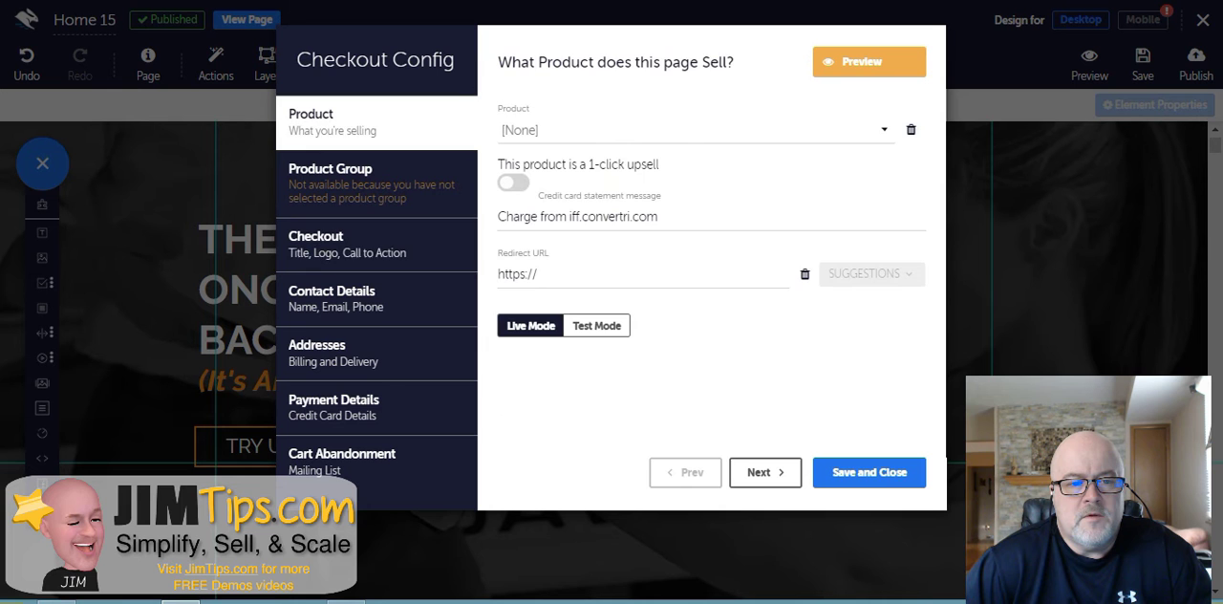
pyautogui.click(869, 472)
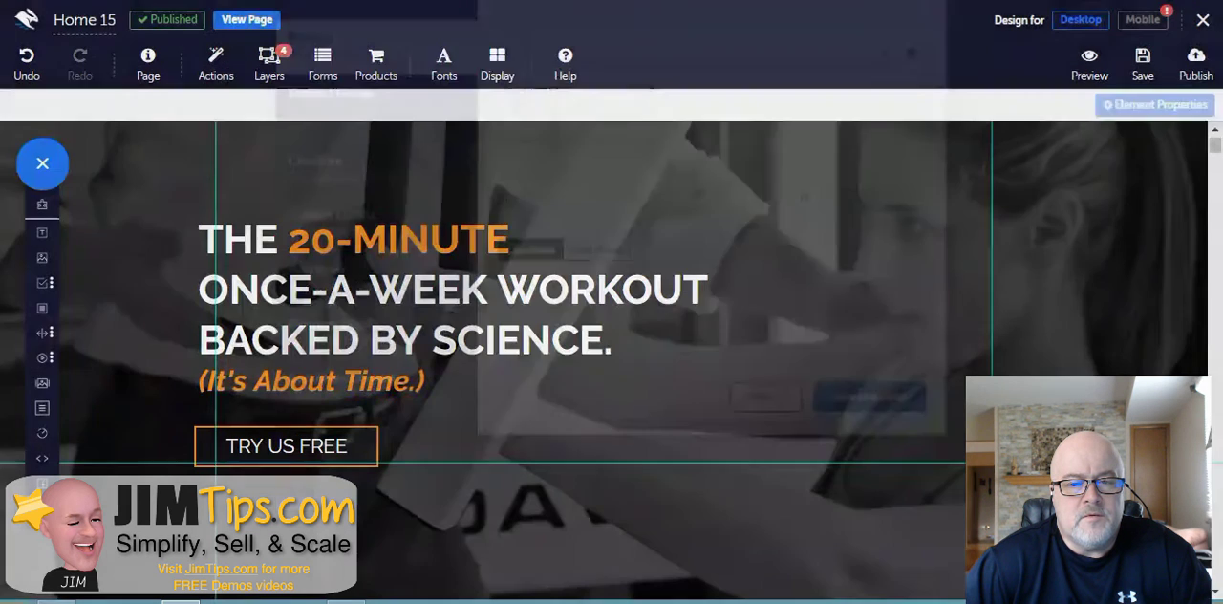
# - Open the Font Manager to view the available fonts, then close it
pyautogui.click(444, 63)
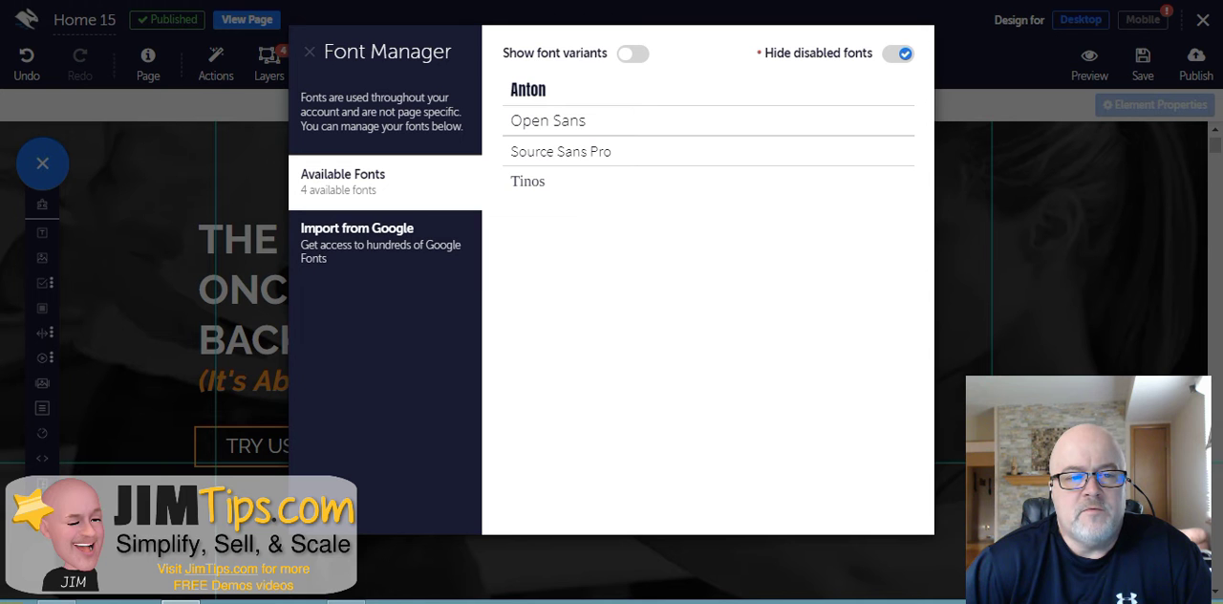
pyautogui.click(310, 52)
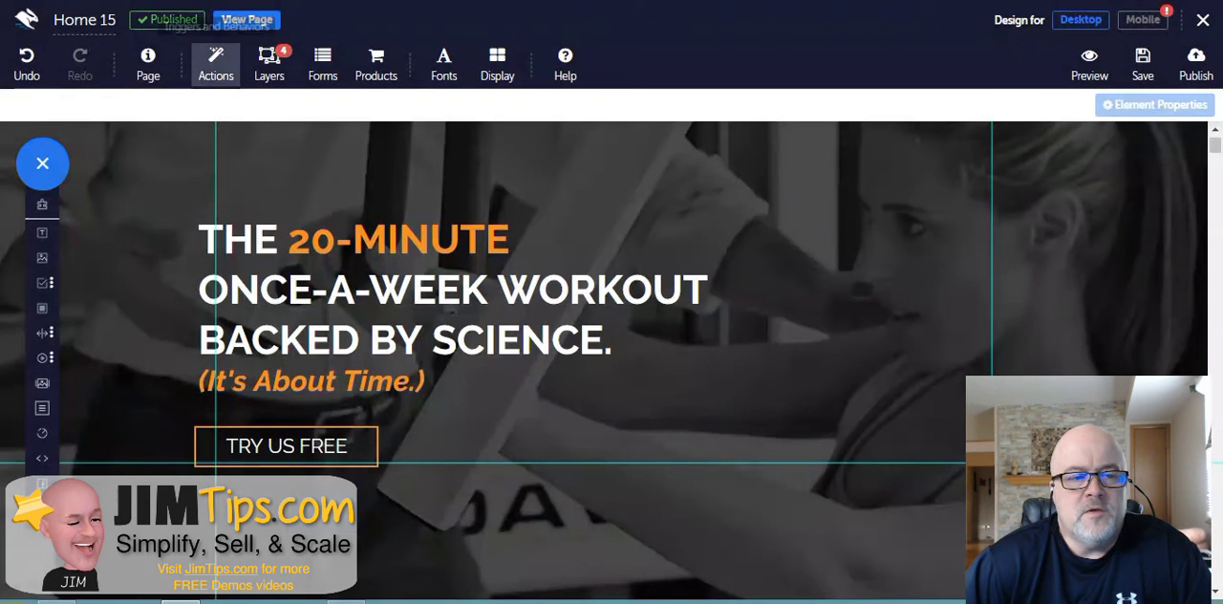
# - Review the page's default Paragraph text style and its font family list, then close Page Settings
pyautogui.click(148, 63)
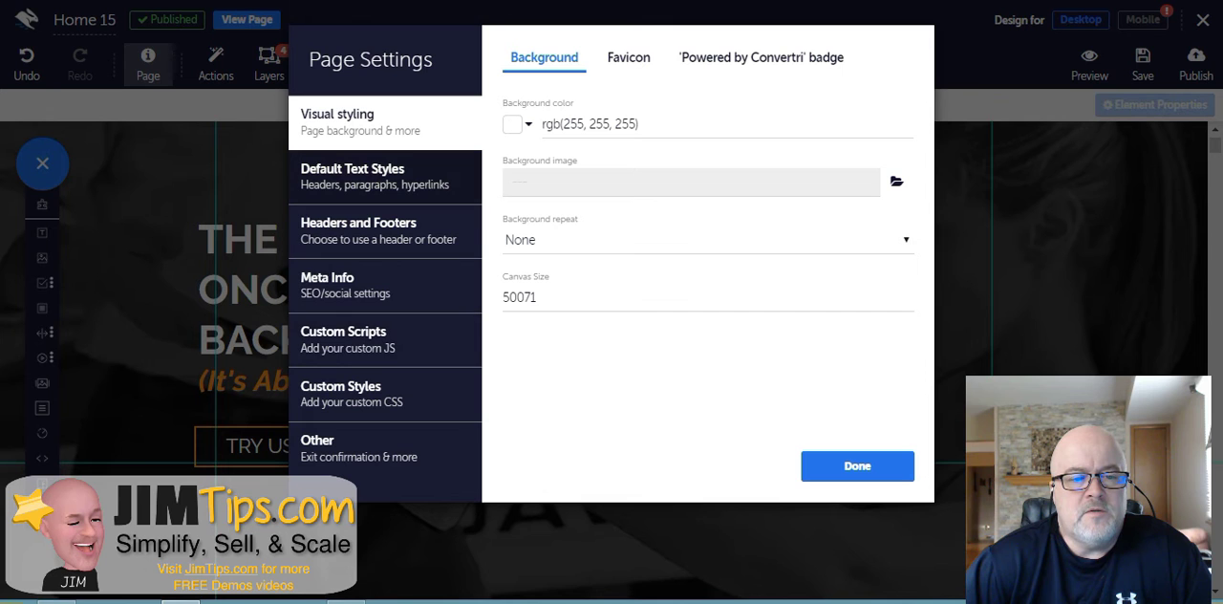
pyautogui.click(374, 177)
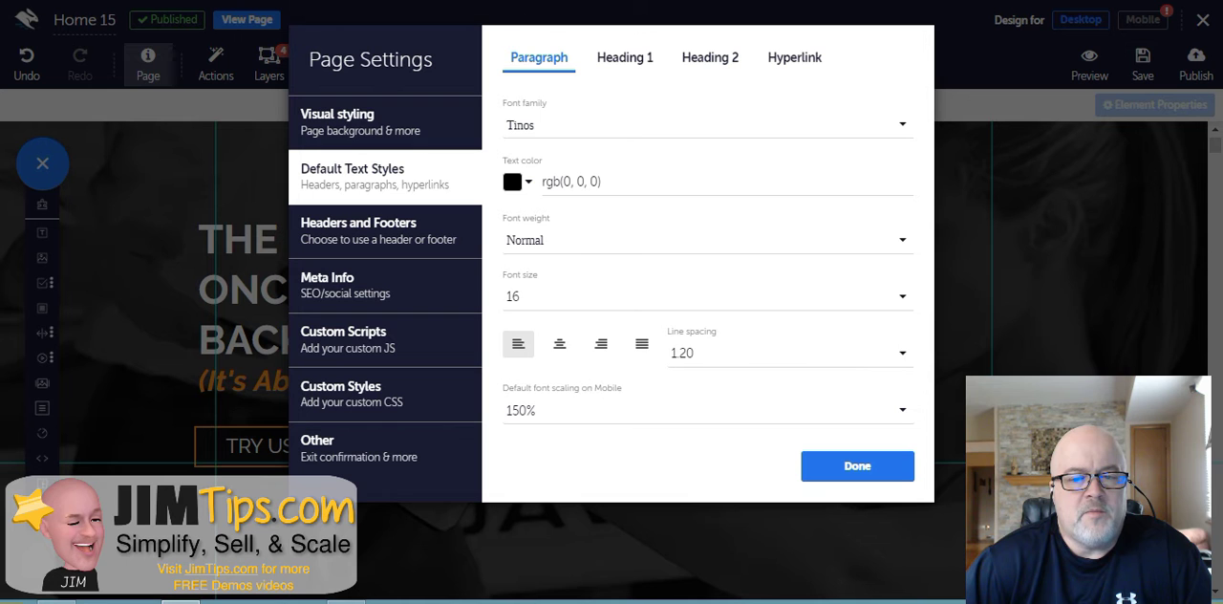
pyautogui.click(707, 125)
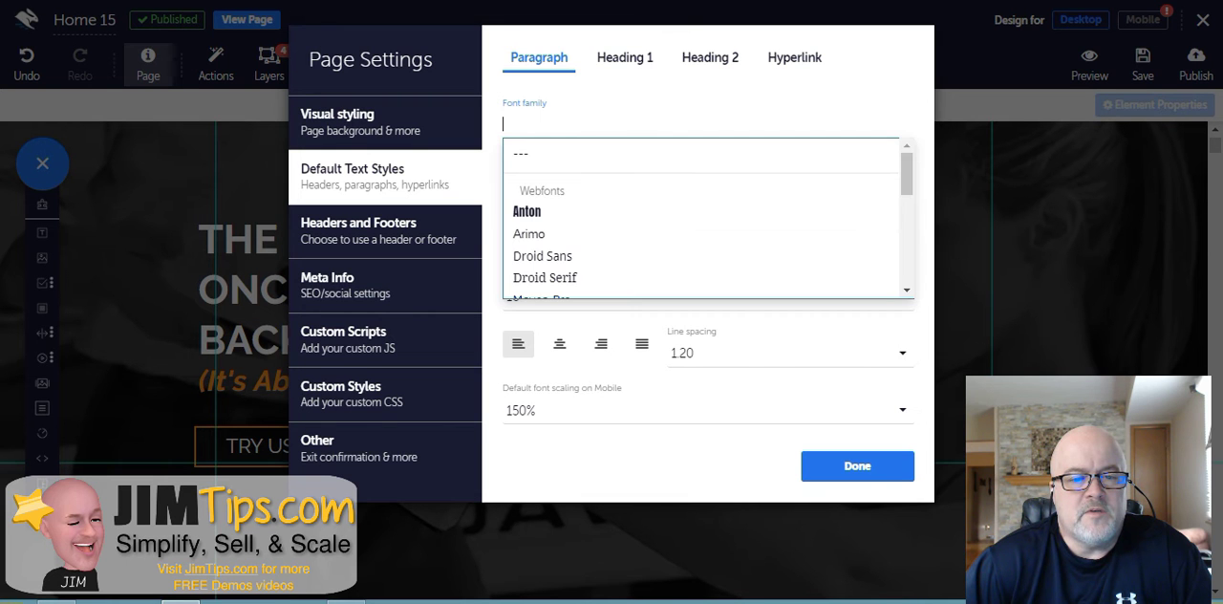
pyautogui.press('Escape')
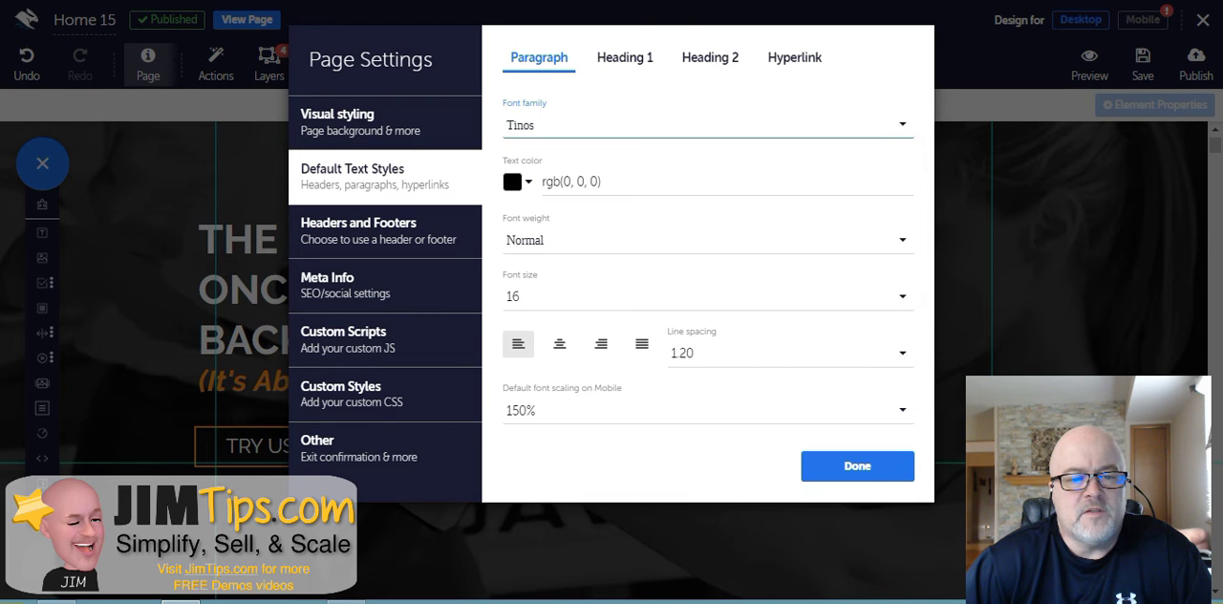
pyautogui.click(857, 465)
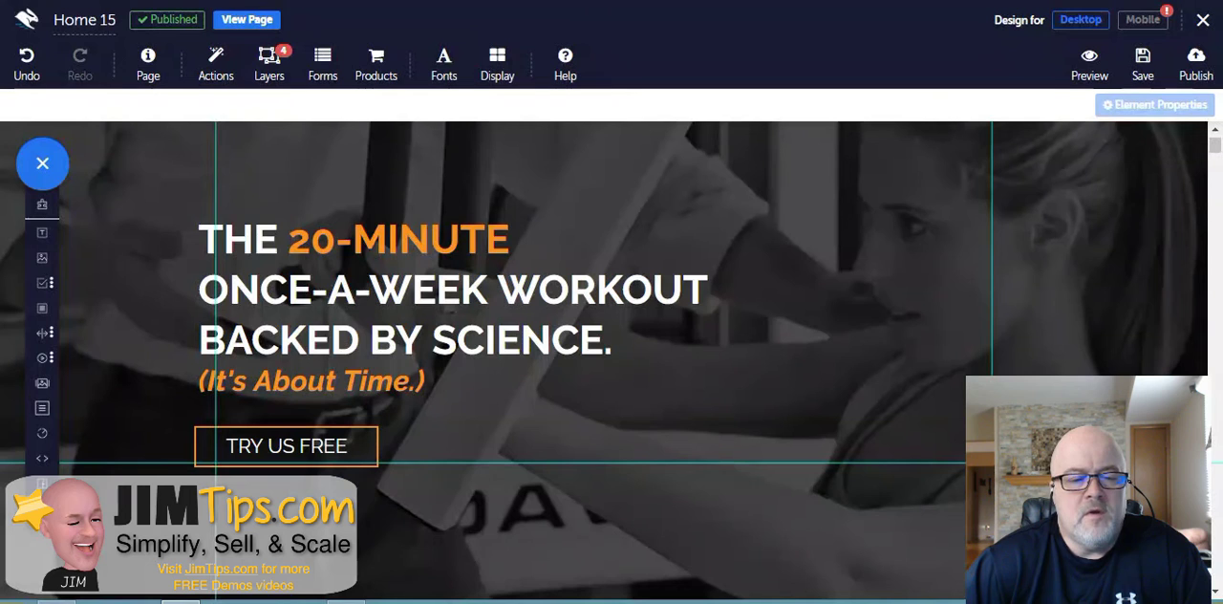
# - Turn on Element Outlines in the display options and scroll through the outlined page
pyautogui.click(496, 63)
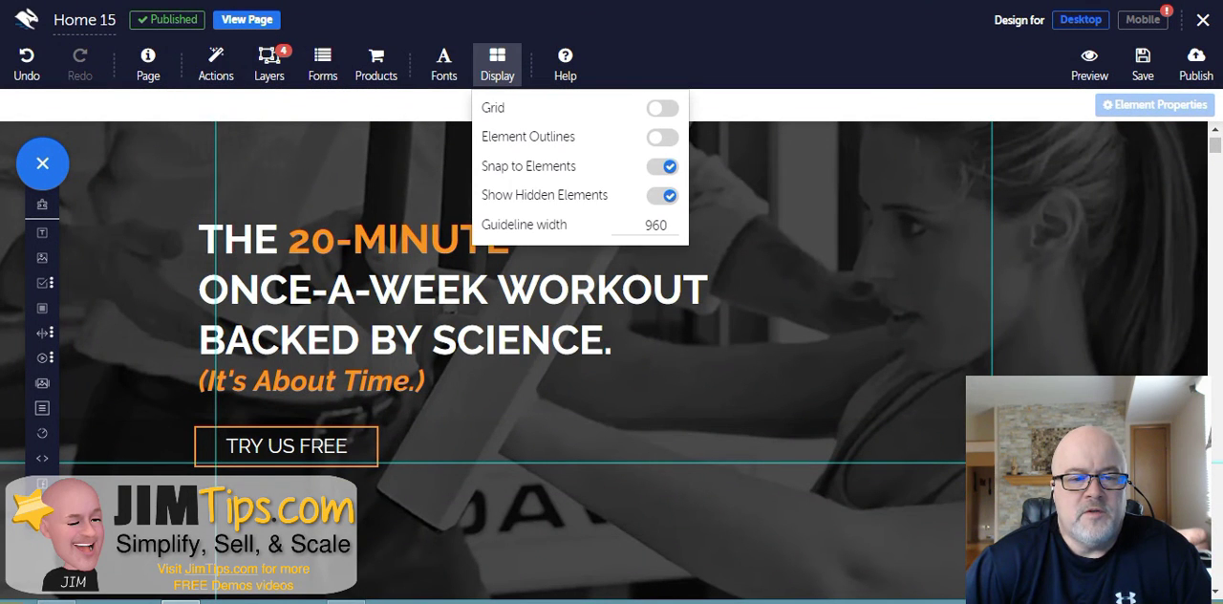
pyautogui.click(662, 136)
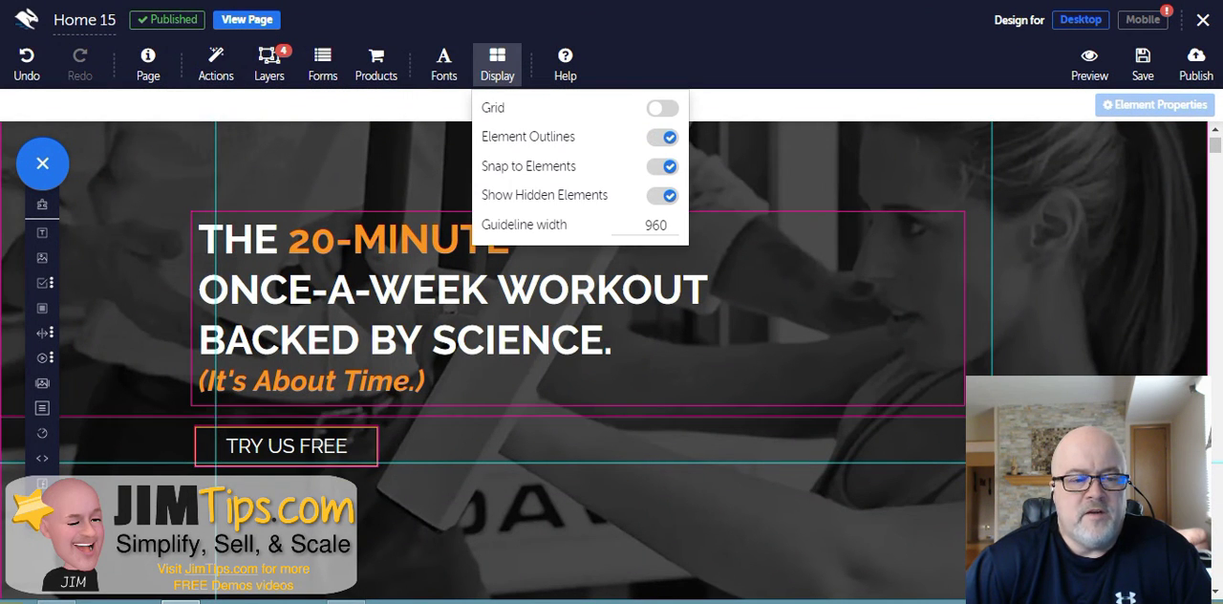
pyautogui.scroll(-10, 611, 363)
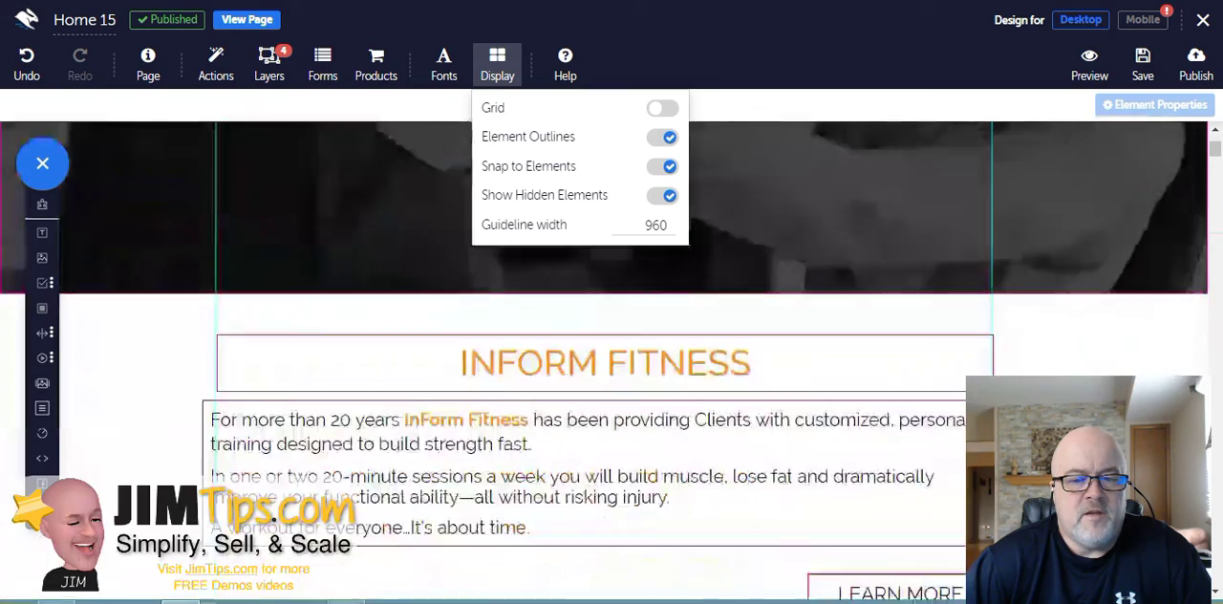
pyautogui.scroll(-2, 611, 363)
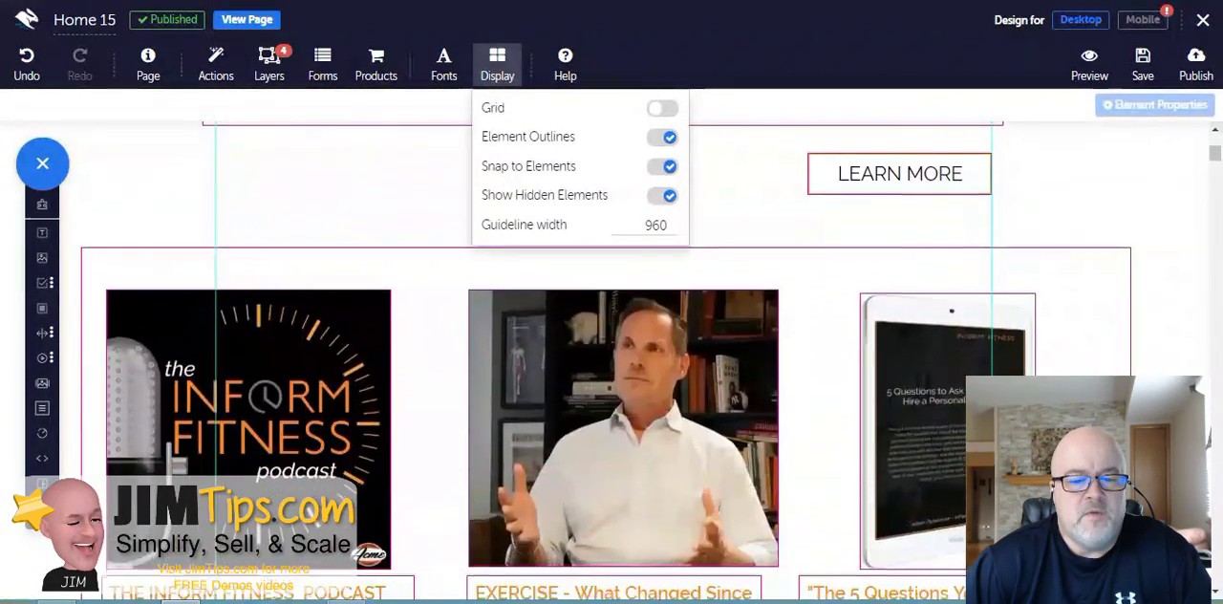
pyautogui.scroll(1, 611, 363)
pyautogui.scroll(10, 611, 363)
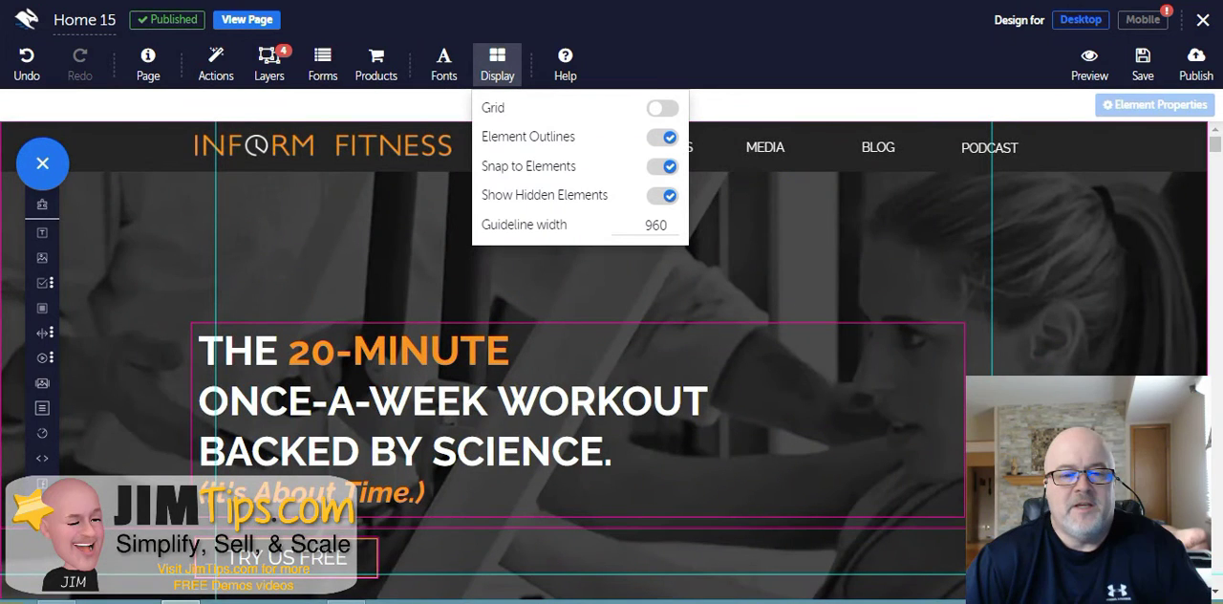
# - Turn off Show Hidden Elements and briefly switch the grid on and off
pyautogui.click(663, 196)
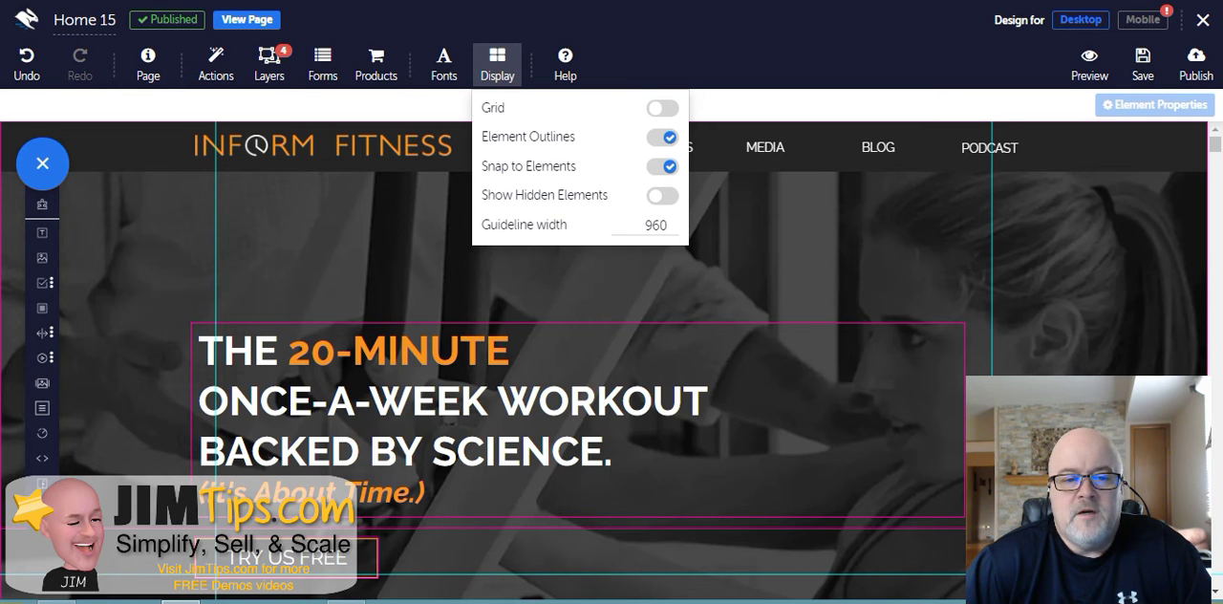
pyautogui.click(662, 108)
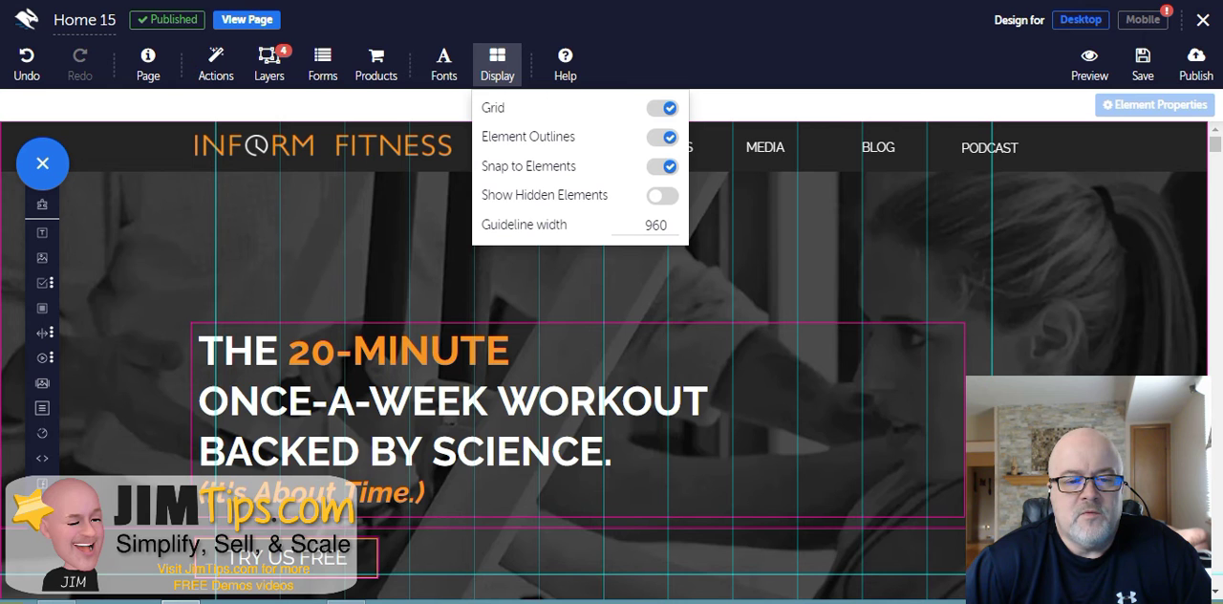
pyautogui.click(662, 108)
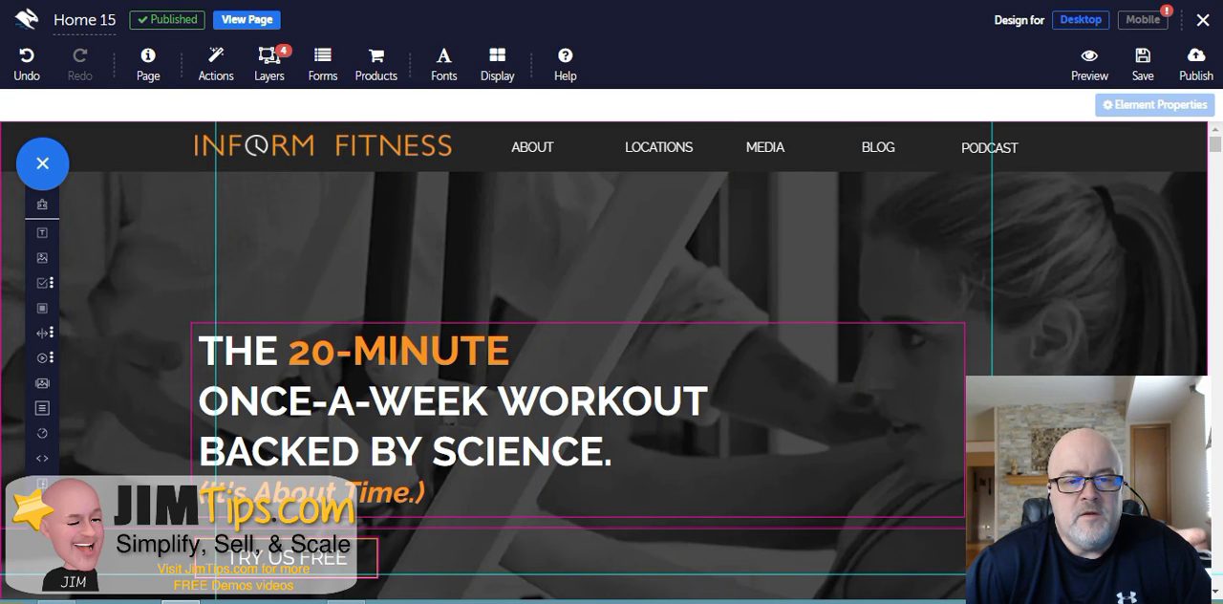
pyautogui.click(564, 63)
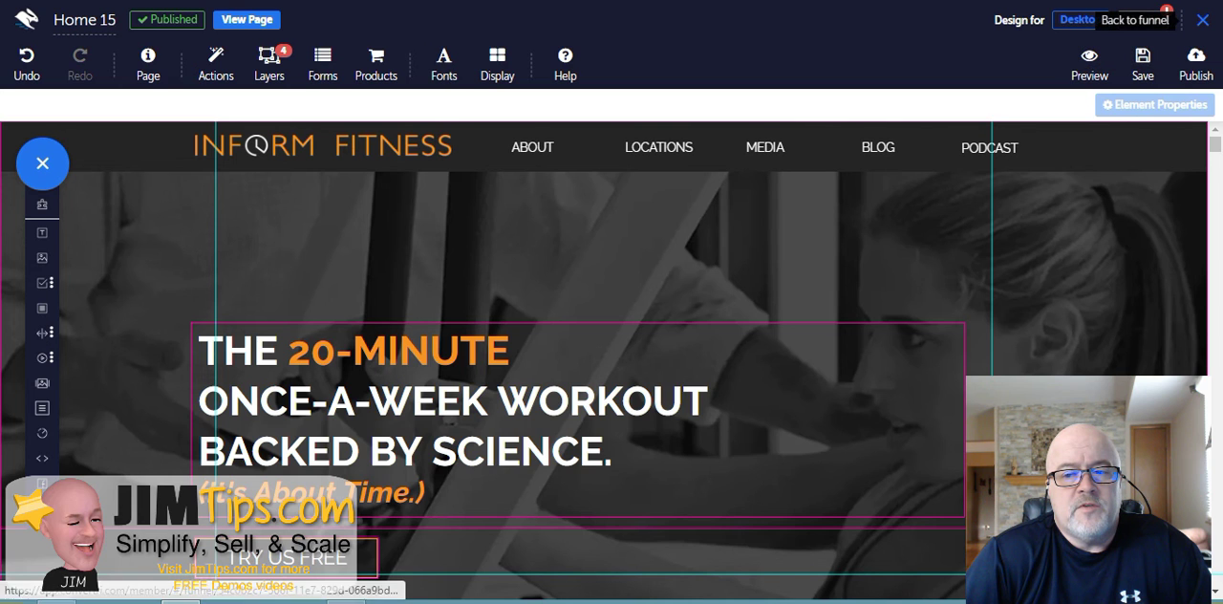
pyautogui.click(1201, 20)
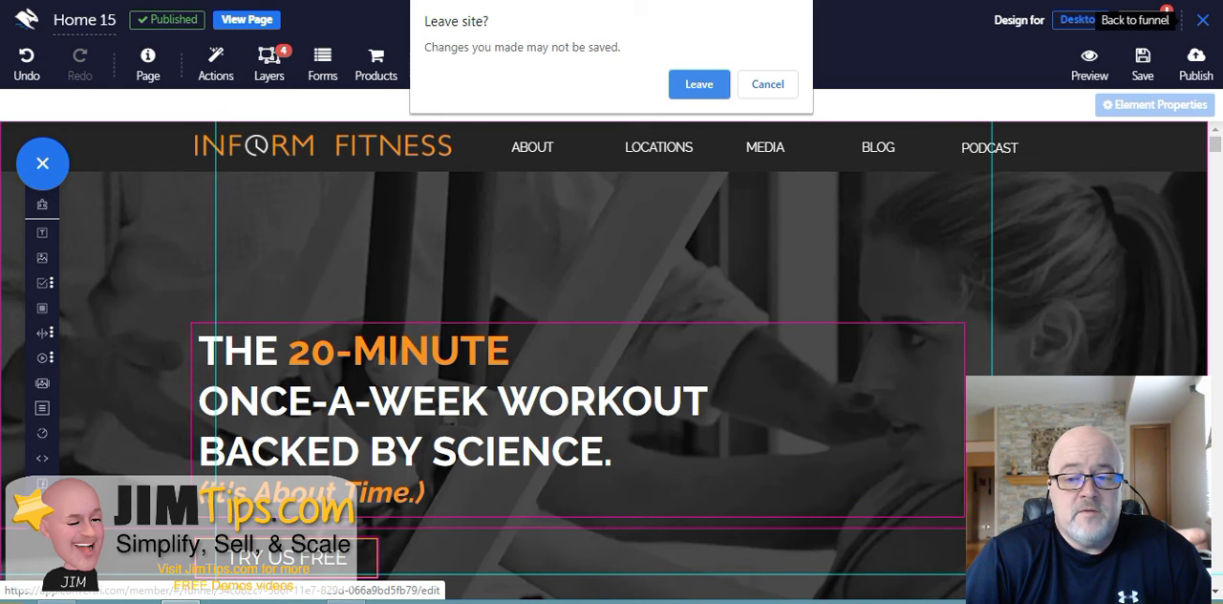
pyautogui.press('Escape')
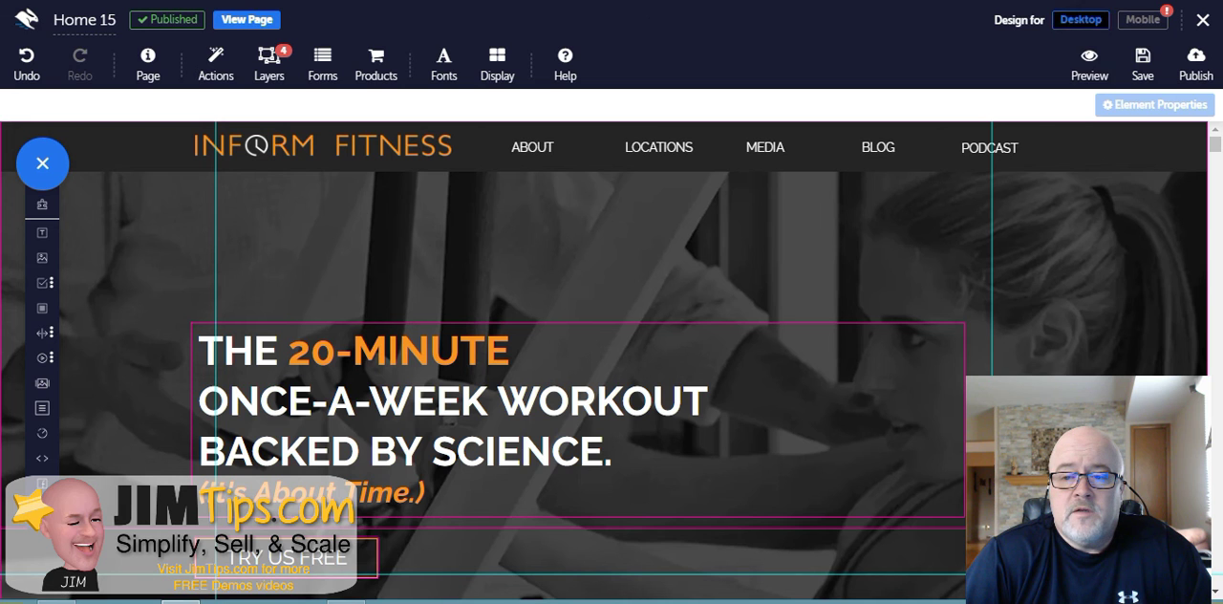
# - Switch the editor to the Mobile design view
pyautogui.click(1143, 20)
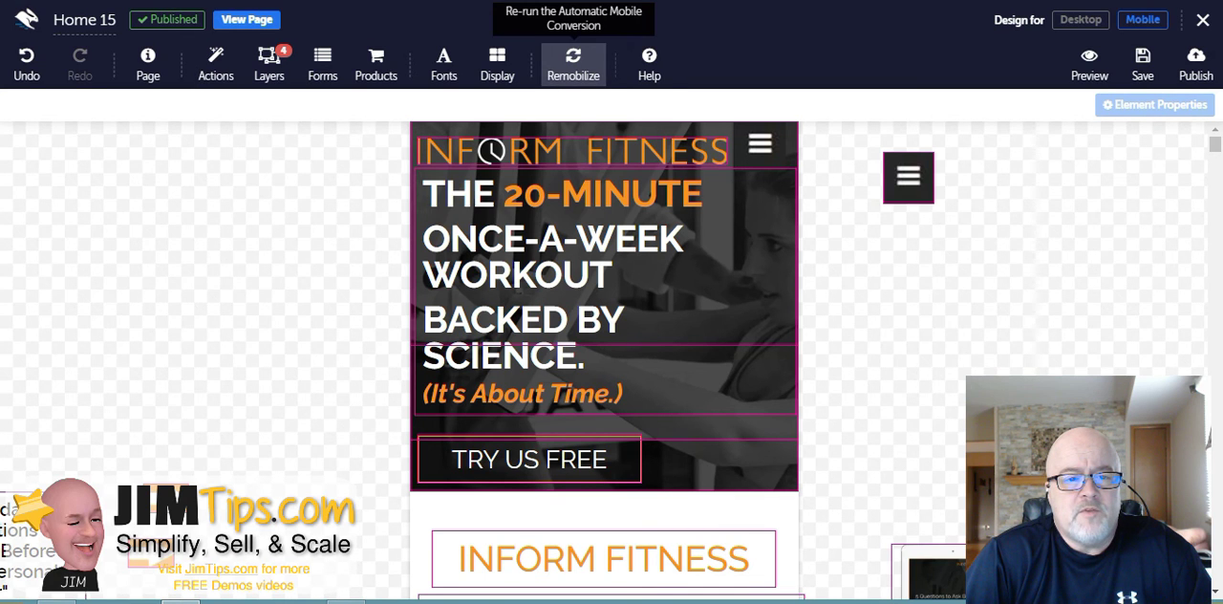
# - Open and close the Remobilize options, then scroll the mobile layout and inspect the Inform Fitness heading
pyautogui.click(574, 62)
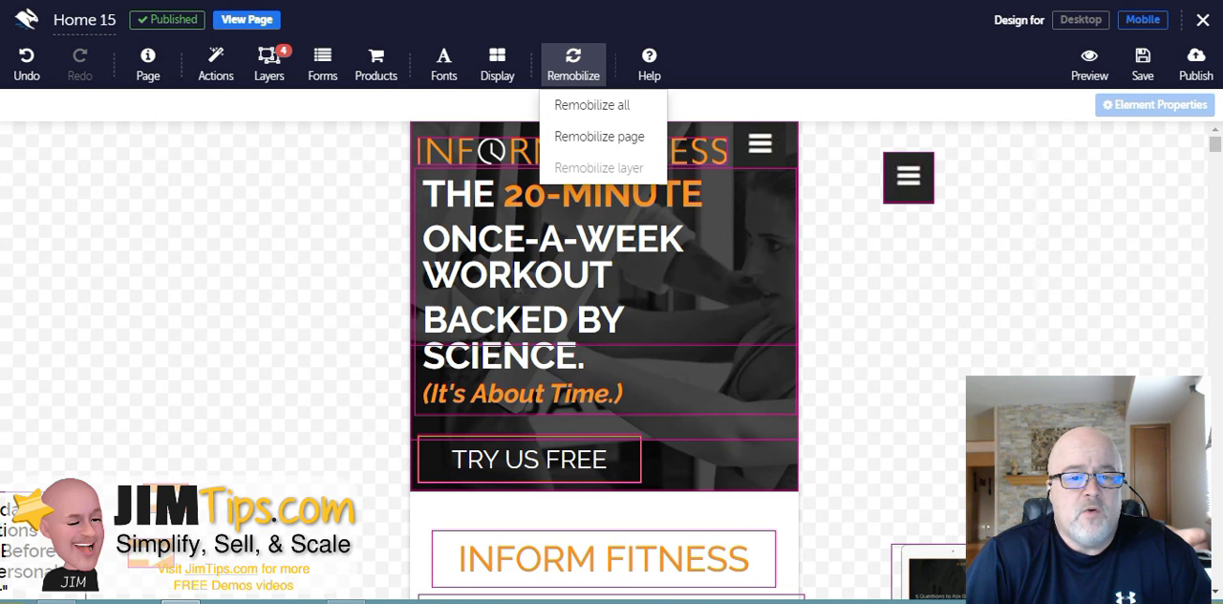
pyautogui.click(574, 64)
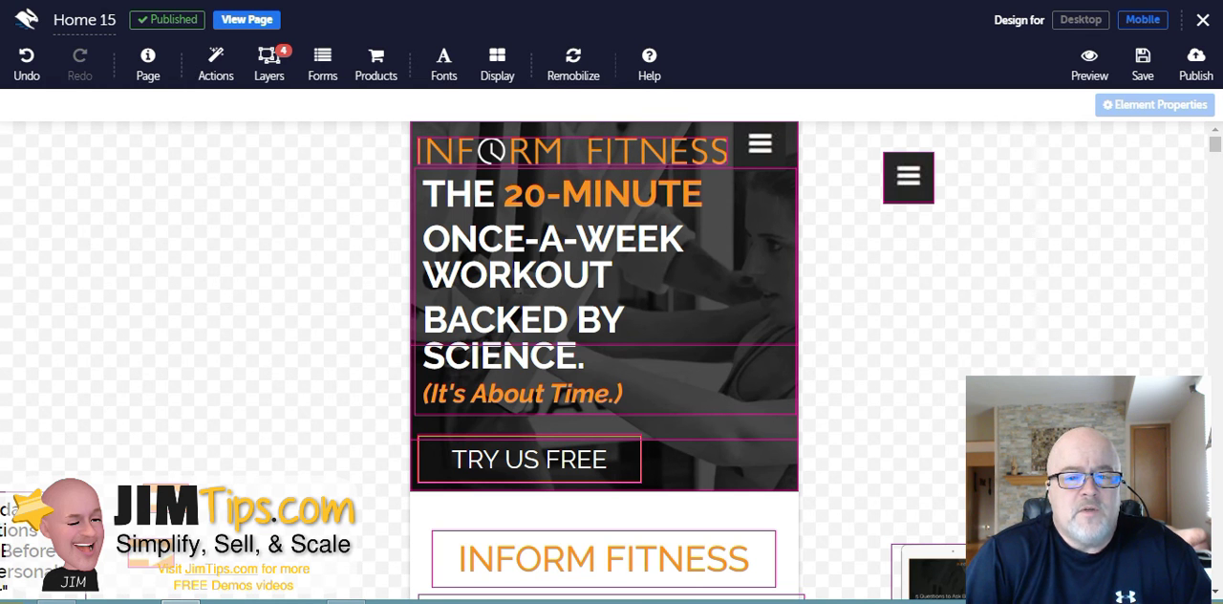
pyautogui.scroll(-1, 604, 354)
pyautogui.scroll(1, 604, 353)
pyautogui.scroll(-2, 604, 353)
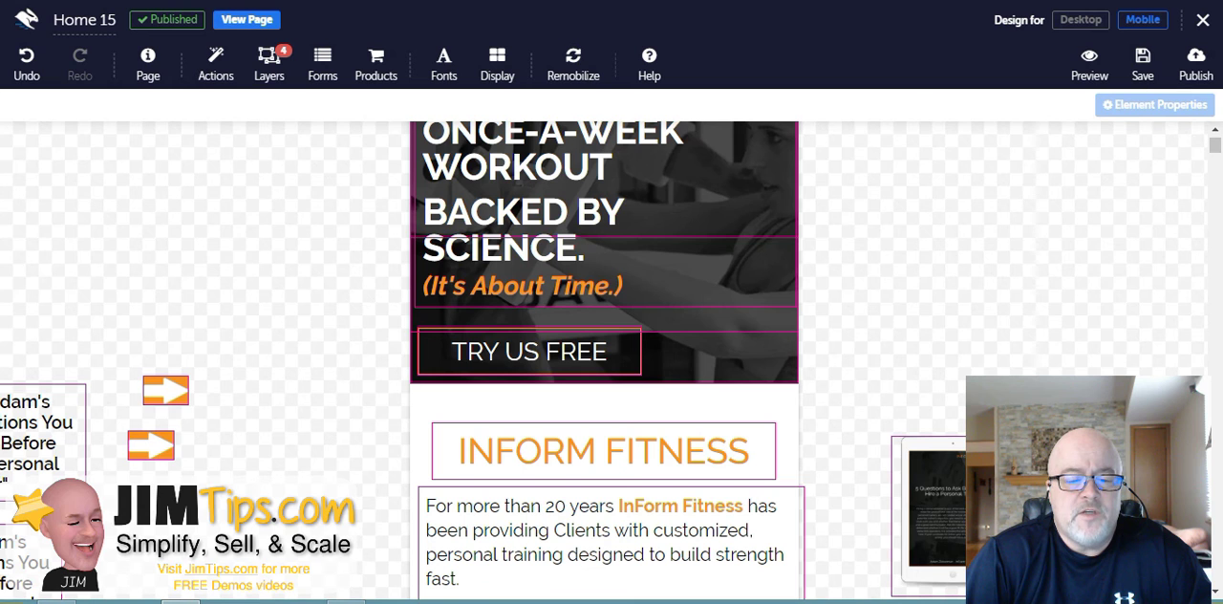
pyautogui.click(604, 451)
pyautogui.doubleClick(604, 451)
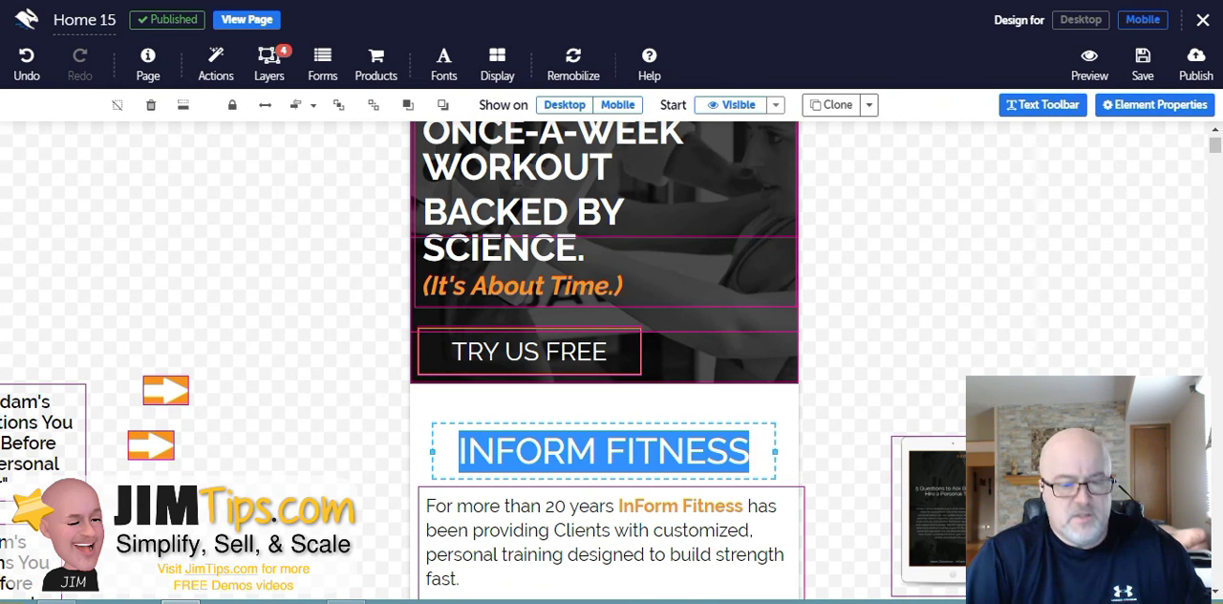
pyautogui.press('Escape')
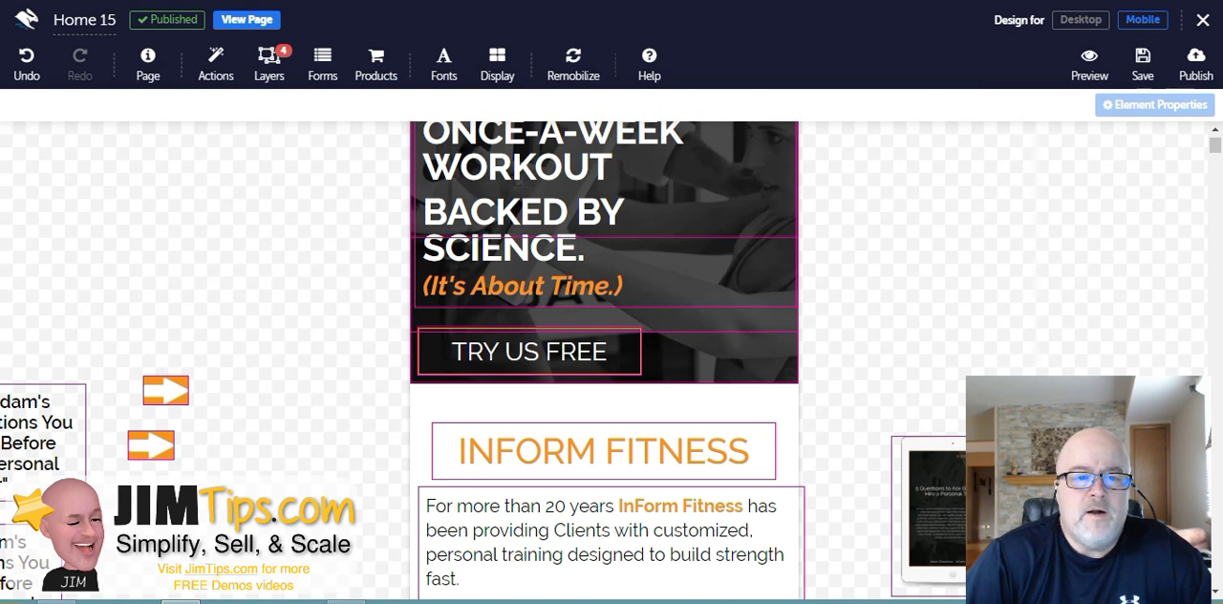
pyautogui.scroll(-3, 604, 363)
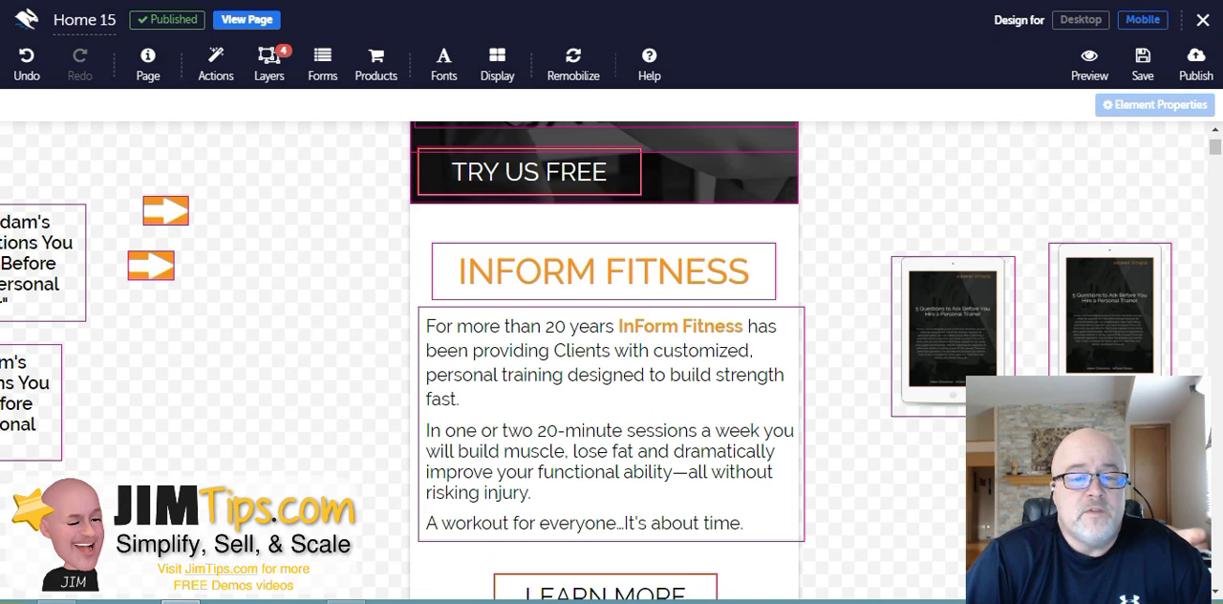
# - Switch to the Desktop design and clone the intro paragraph, moving the copy below the original
pyautogui.click(1081, 20)
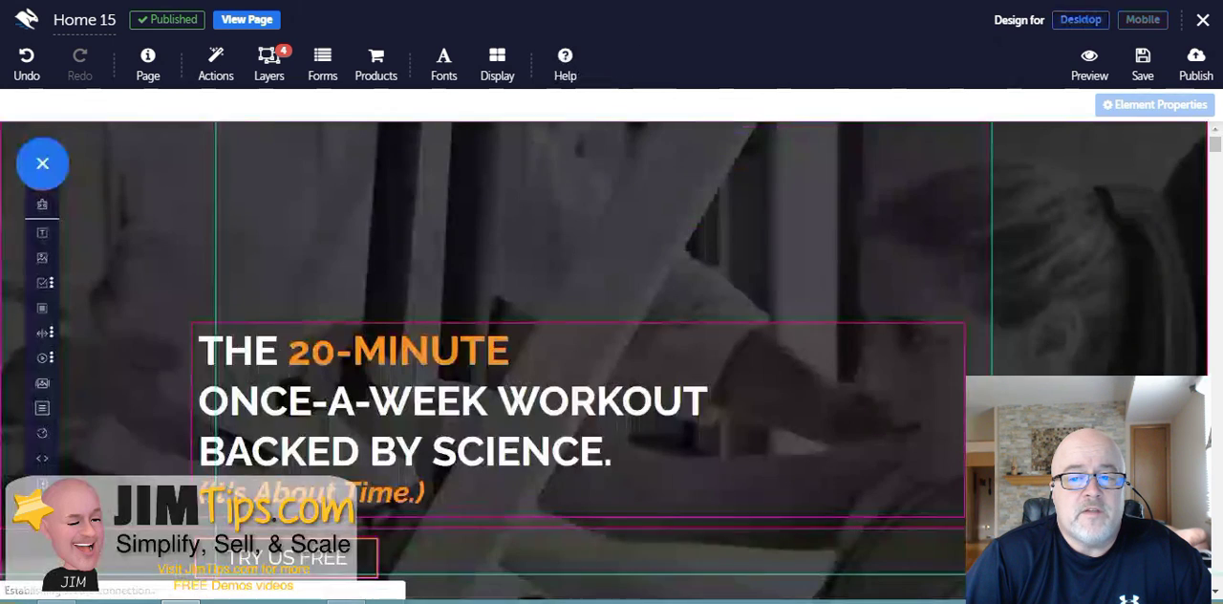
pyautogui.scroll(-6, 612, 363)
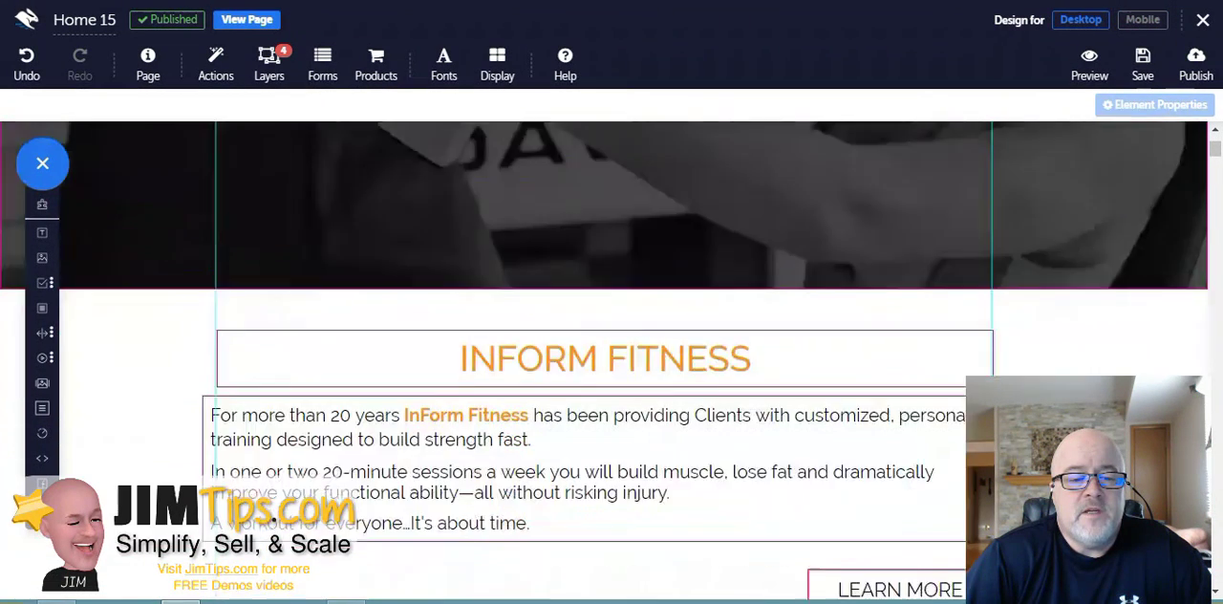
pyautogui.scroll(-1, 612, 363)
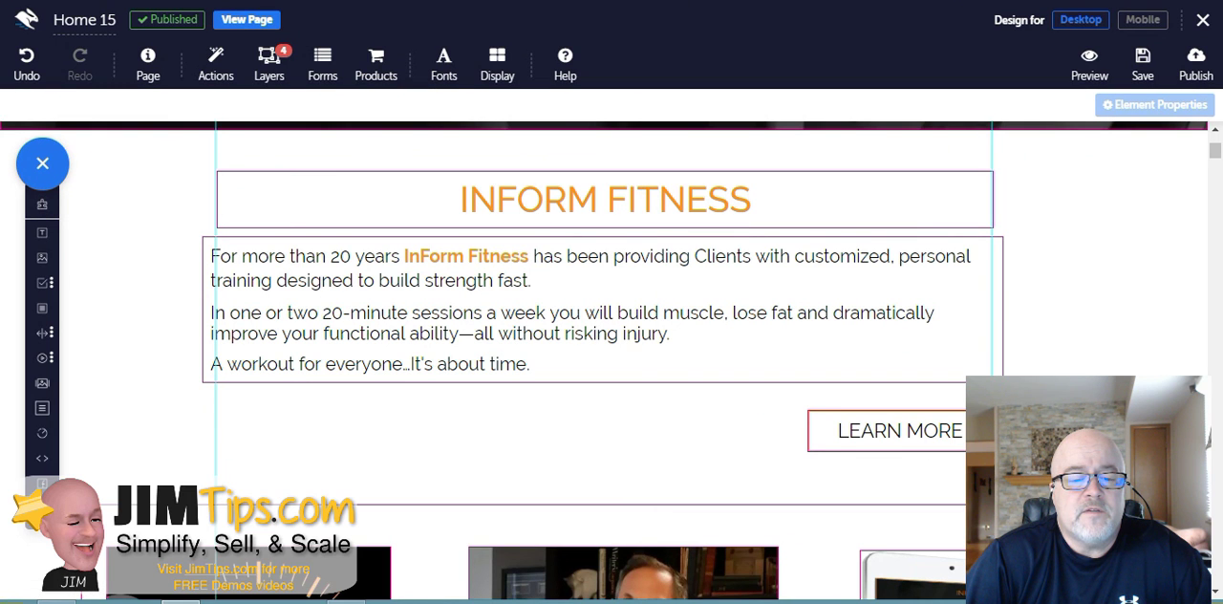
pyautogui.moveTo(602, 310); pyautogui.dragTo(607, 311)
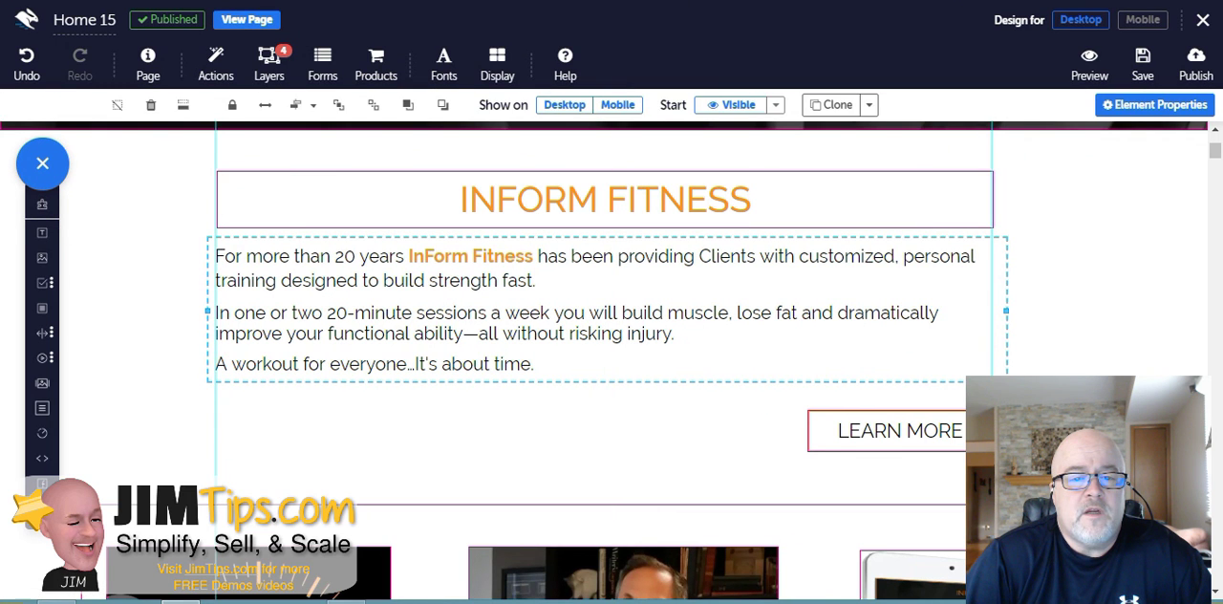
pyautogui.click(831, 105)
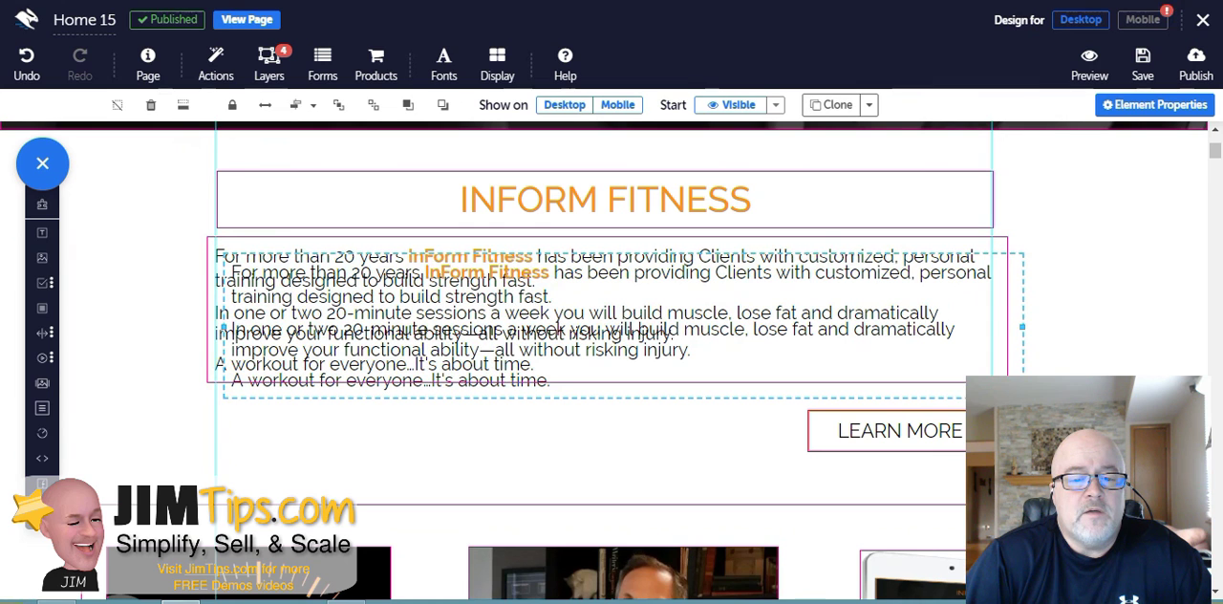
pyautogui.moveTo(602, 327); pyautogui.dragTo(574, 457)
pyautogui.click(585, 315)
# - Set the cloned paragraph to show on Mobile only, hiding it on Desktop
pyautogui.click(617, 104)
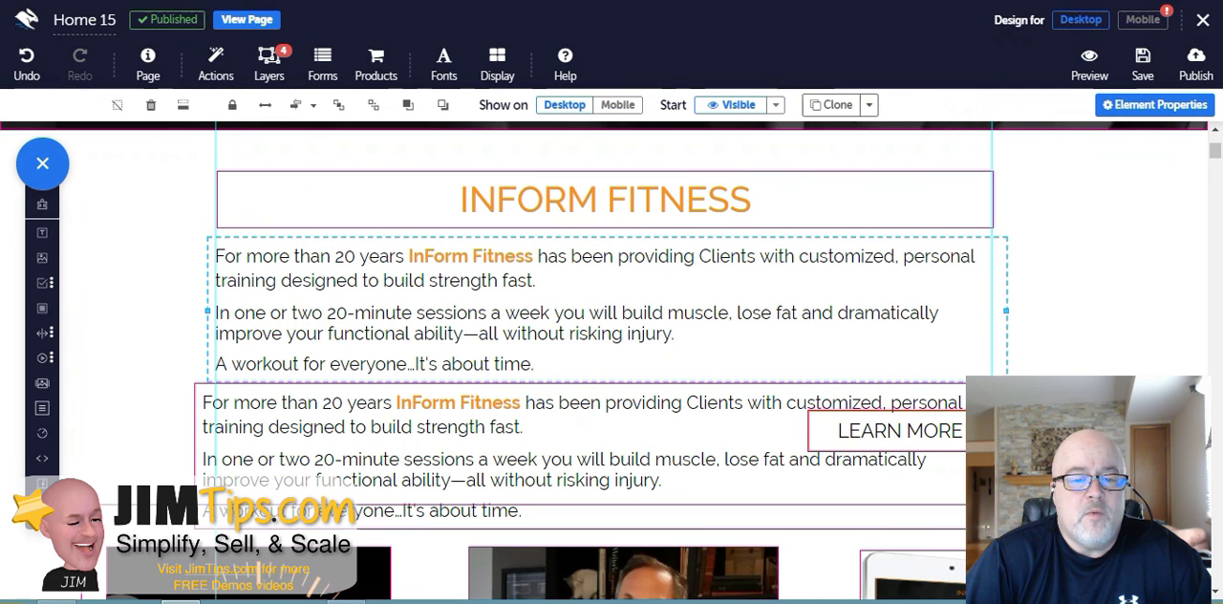
pyautogui.click(526, 429)
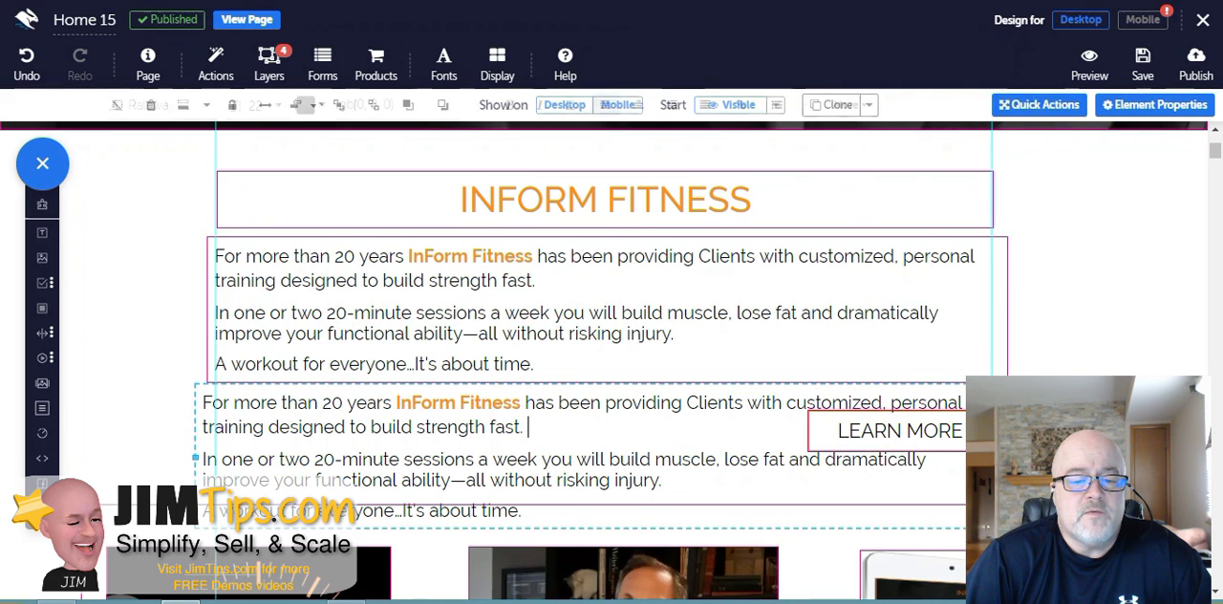
pyautogui.press('Escape')
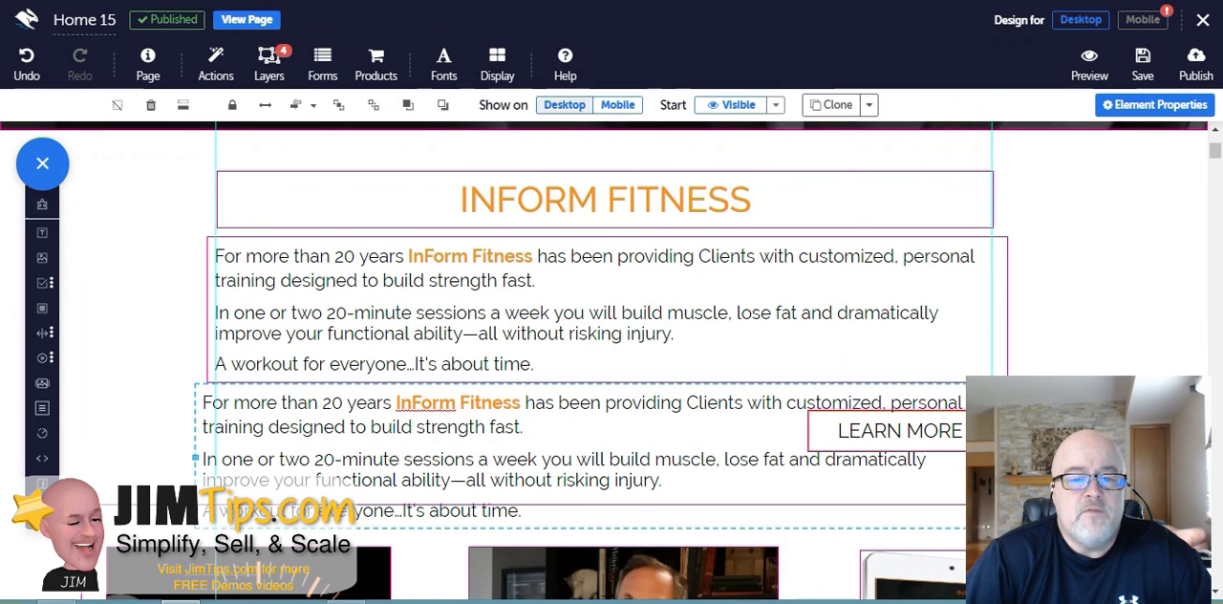
pyautogui.click(565, 105)
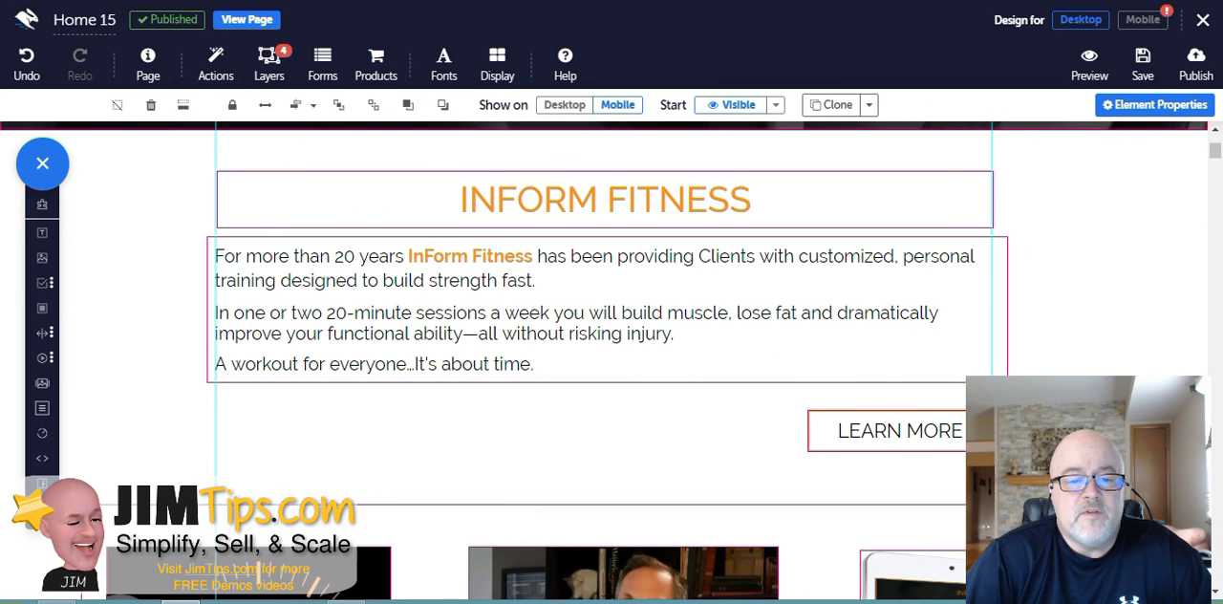
# - Switch the editor back to the Mobile design view
pyautogui.scroll(-1, 611, 363)
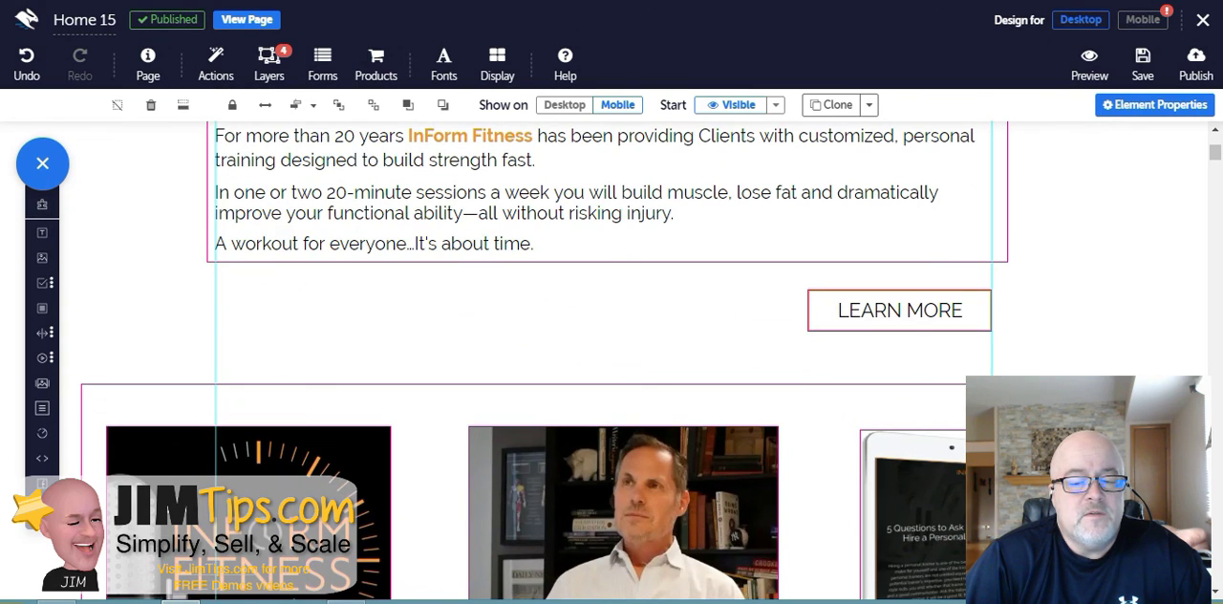
pyautogui.scroll(-1, 611, 363)
pyautogui.scroll(-1, 611, 363)
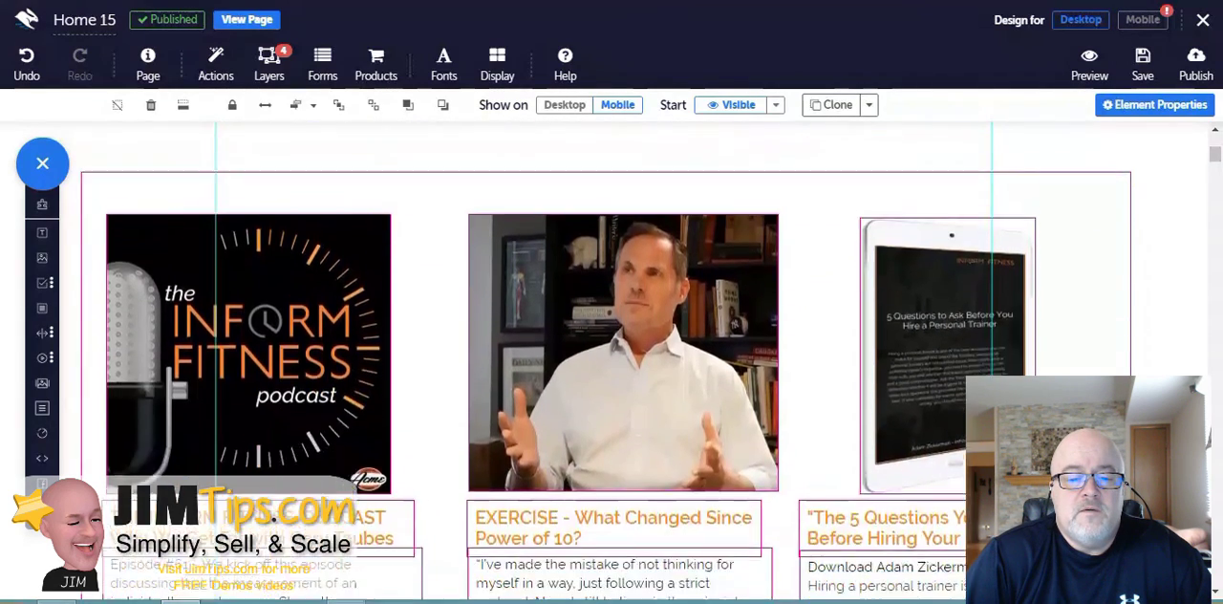
pyautogui.scroll(3, 612, 363)
pyautogui.scroll(-1, 611, 363)
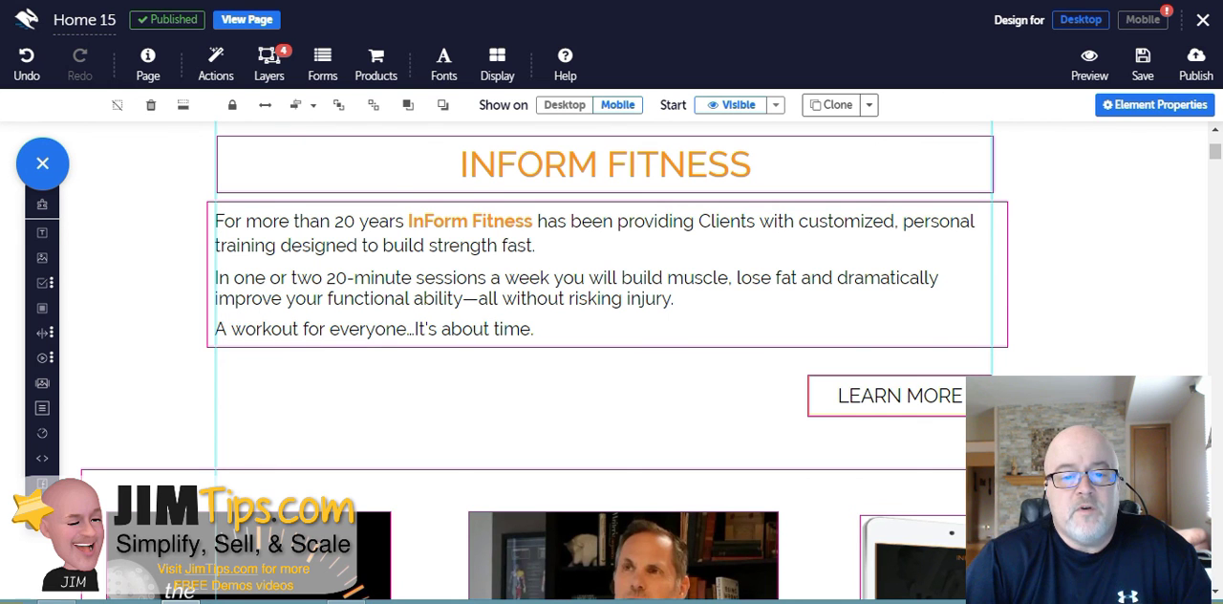
pyautogui.click(1143, 19)
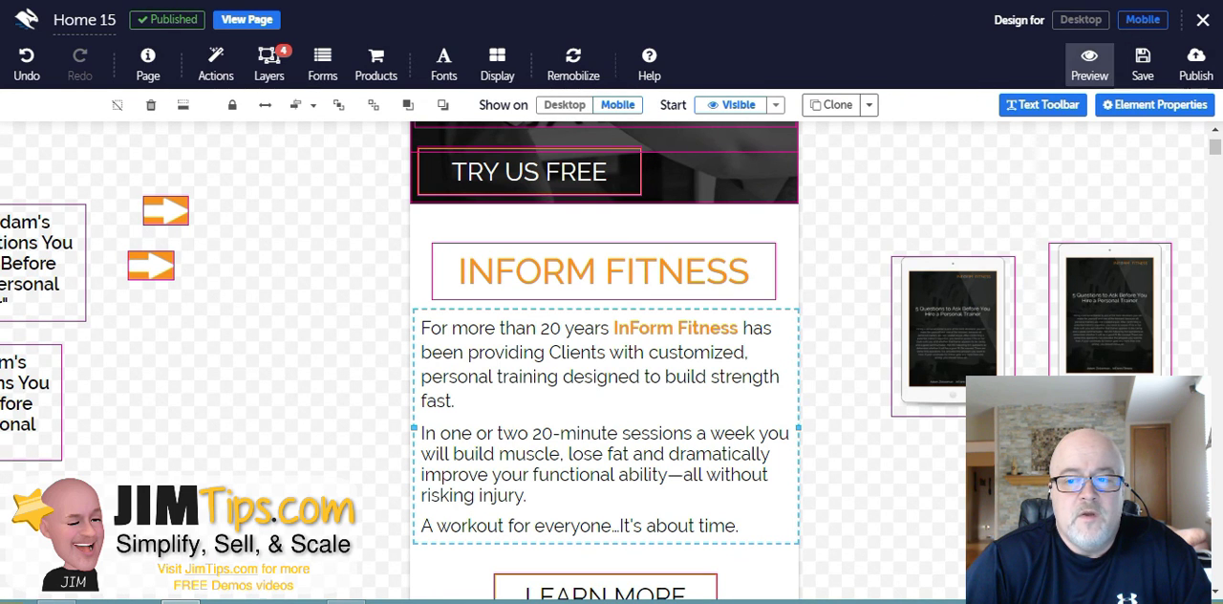
# - Close the editor and confirm leaving the site without saving
pyautogui.click(1201, 19)
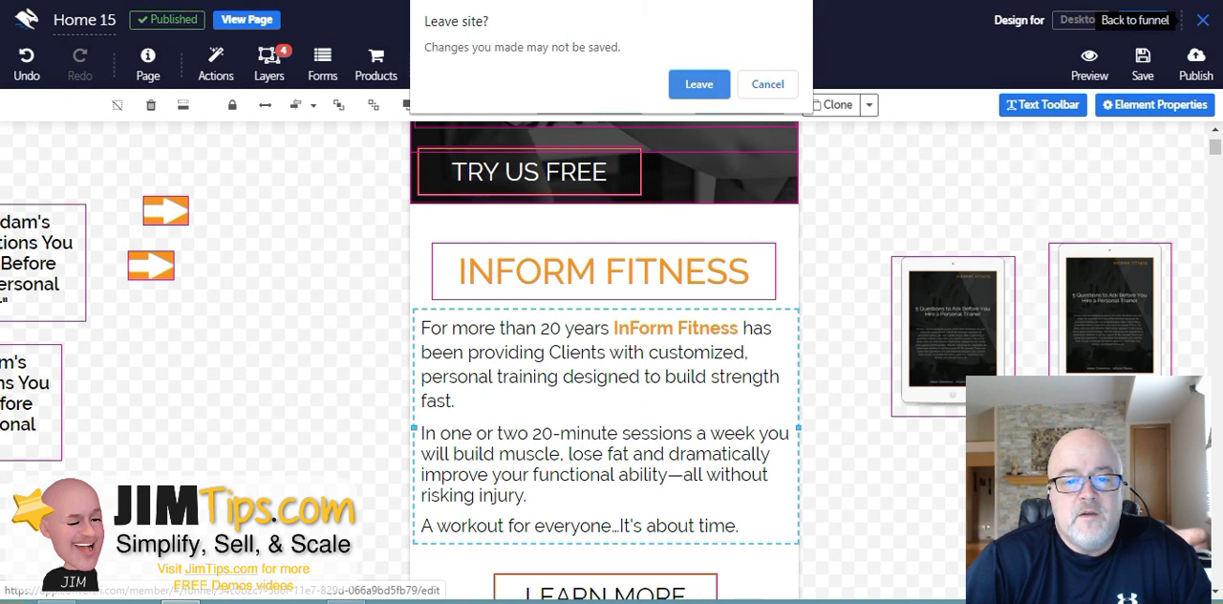
pyautogui.click(700, 84)
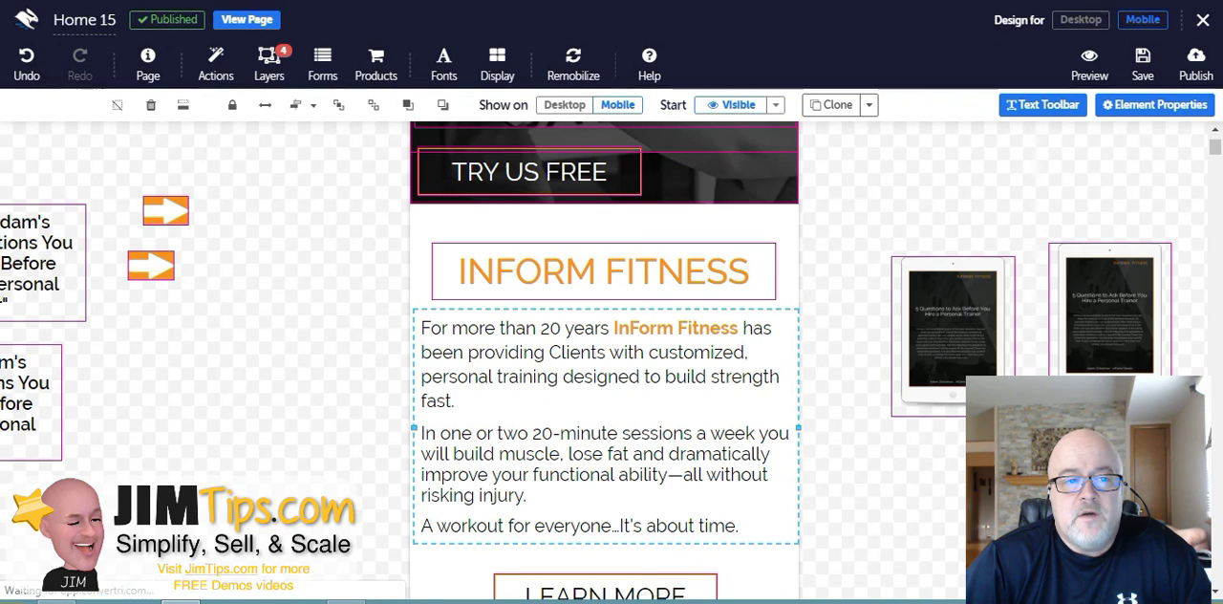